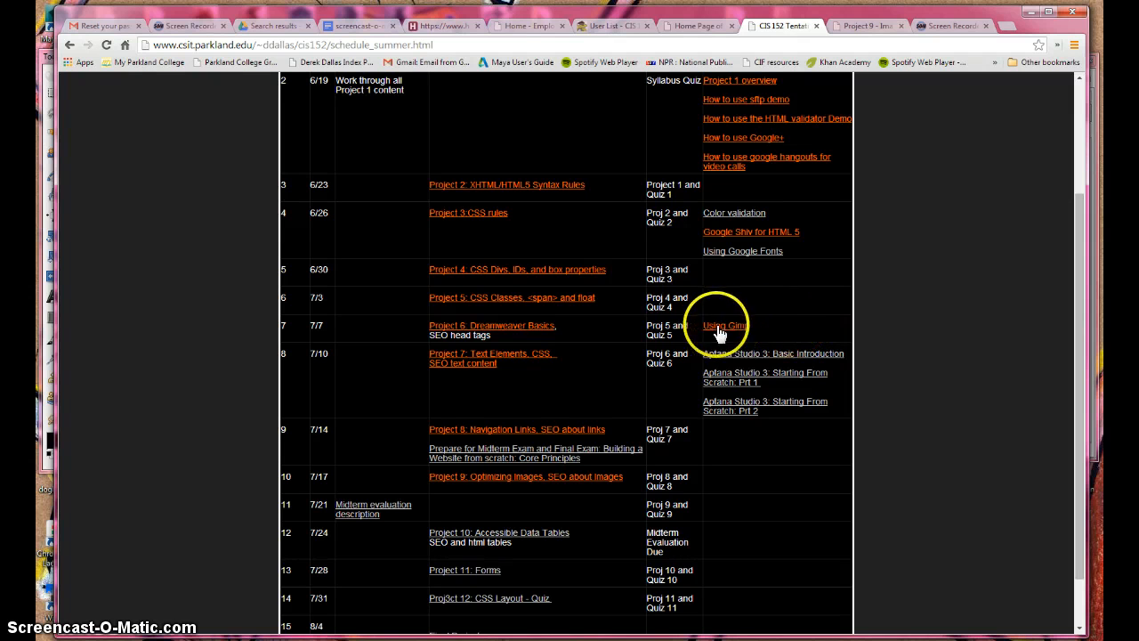
pyautogui.scroll(2, 936, 384)
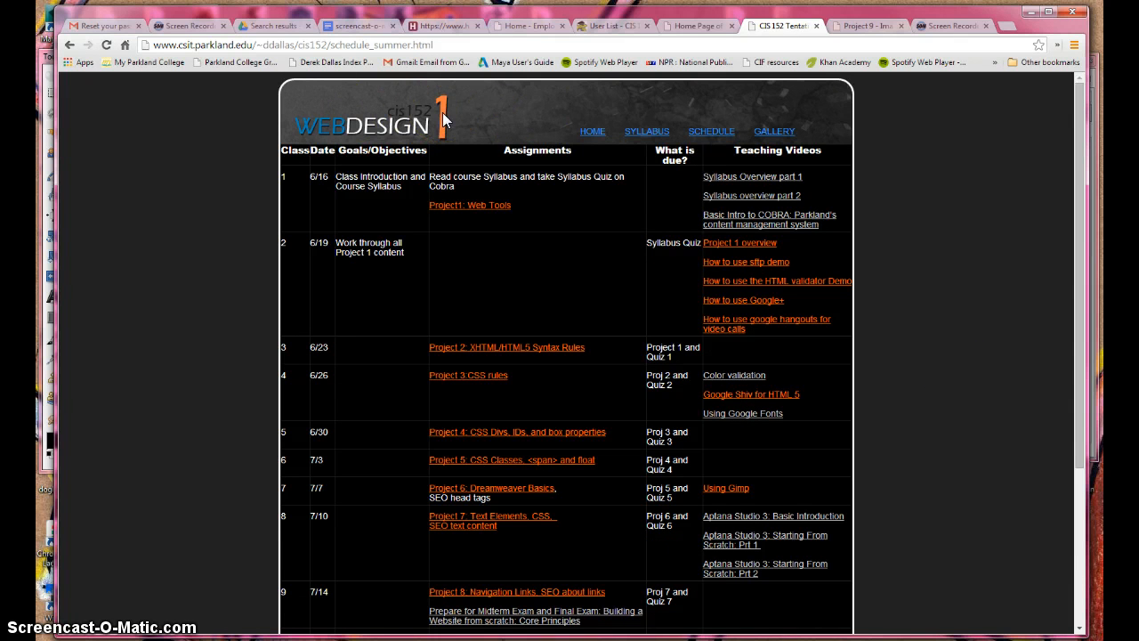
pyautogui.scroll(-2, 916, 470)
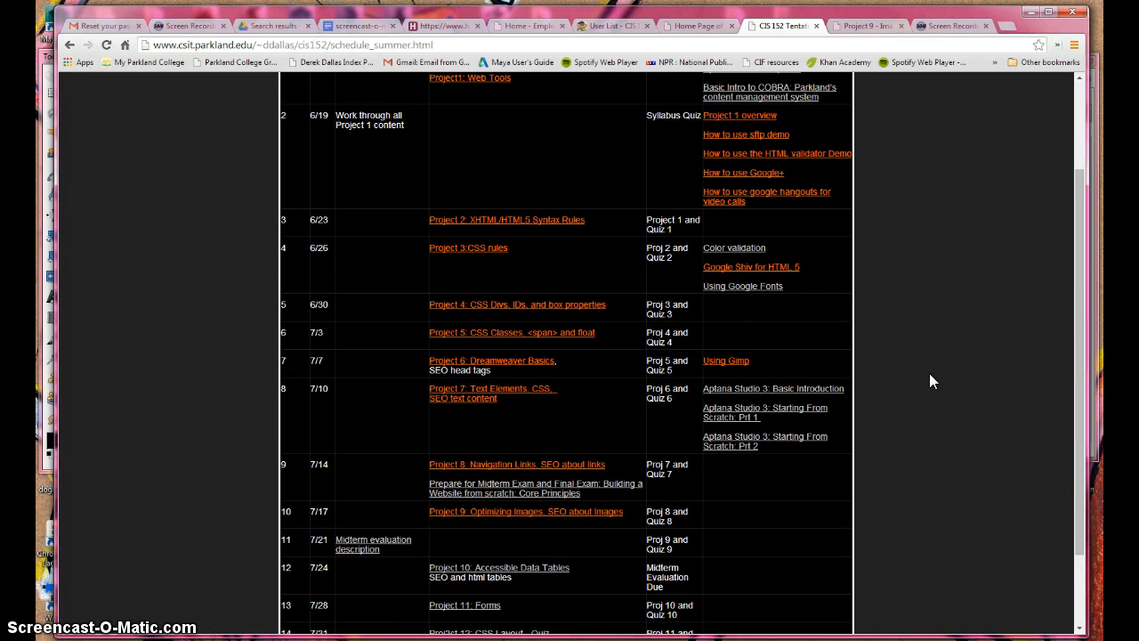
# Switch to the Sample Pictures folder, open the Garden (1) picture in GIMP and maximize the image window
pyautogui.click(1029, 12)
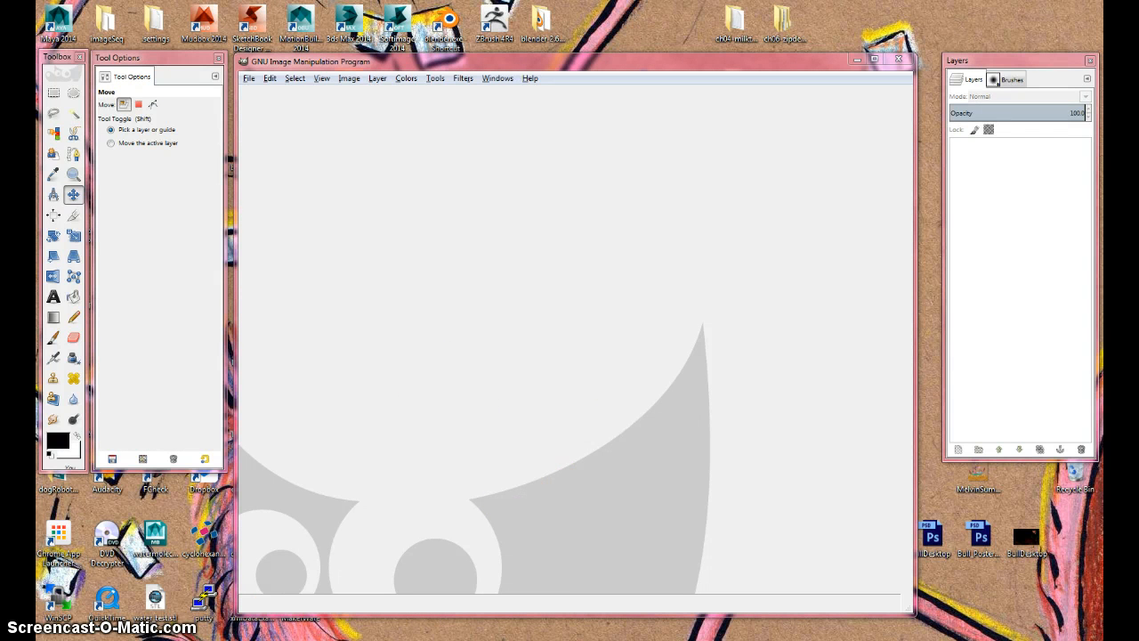
pyautogui.hotkey('alt', 'Tab')
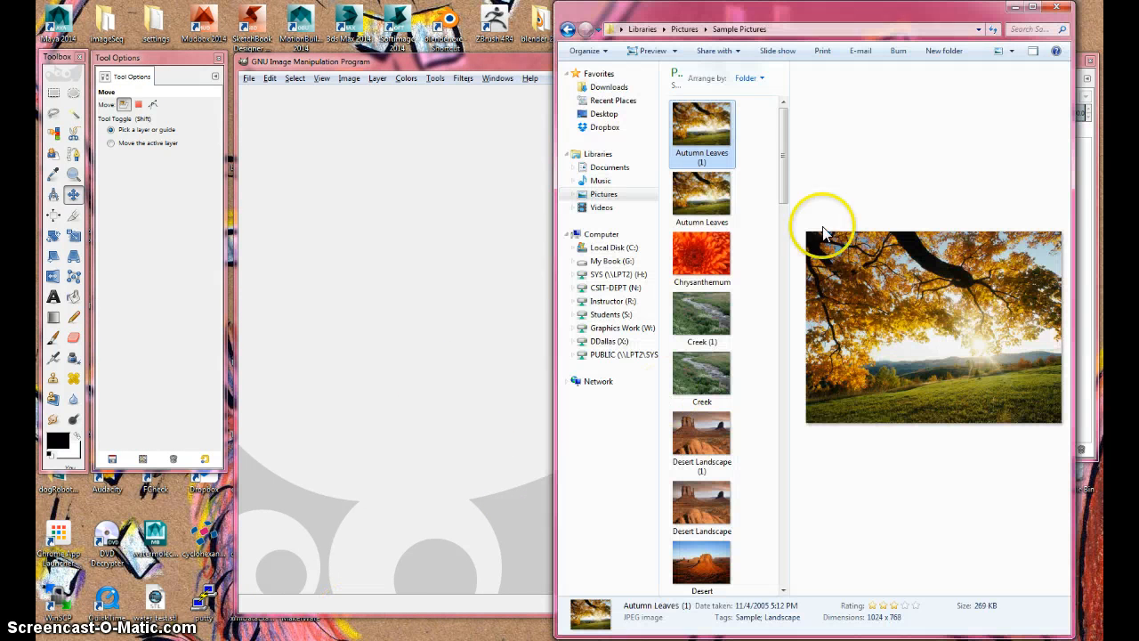
pyautogui.moveTo(780, 157); pyautogui.dragTo(814, 127)
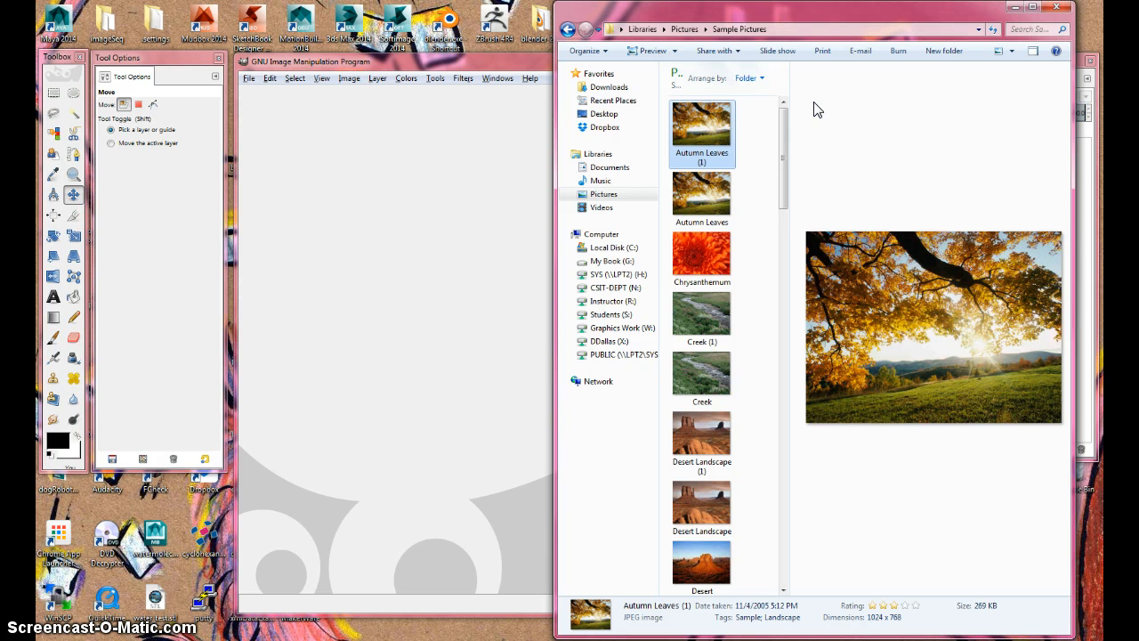
pyautogui.click(903, 146)
pyautogui.moveTo(786, 152); pyautogui.dragTo(779, 278)
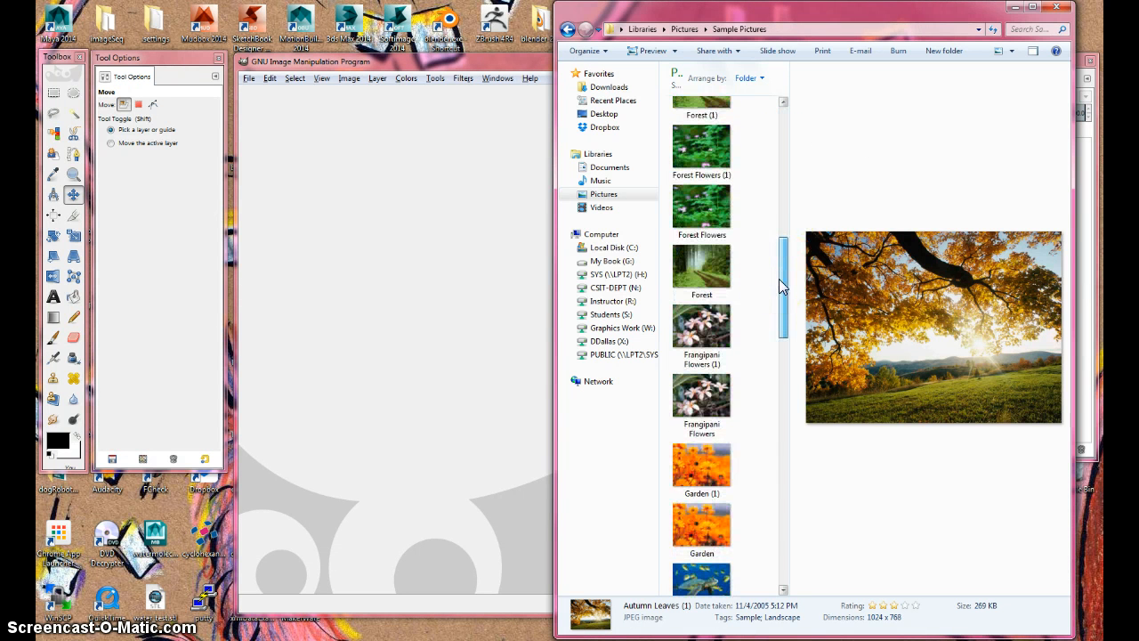
pyautogui.moveTo(779, 279)
pyautogui.mouseDown()
pyautogui.moveTo(775, 169)
pyautogui.moveTo(777, 283)
pyautogui.mouseUp()
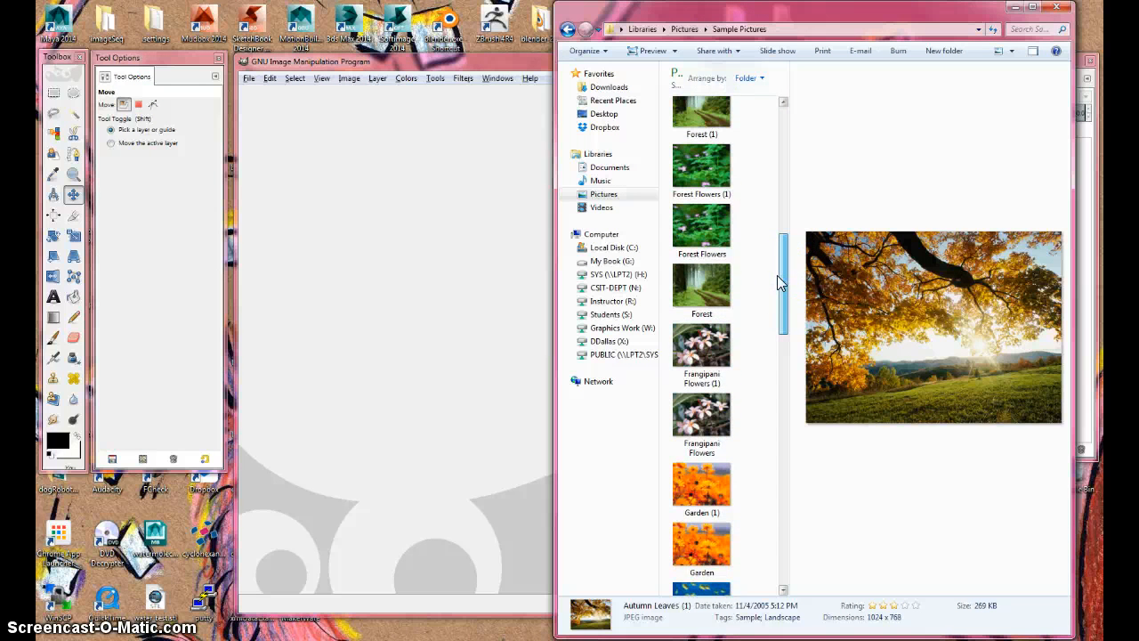
pyautogui.click(709, 485)
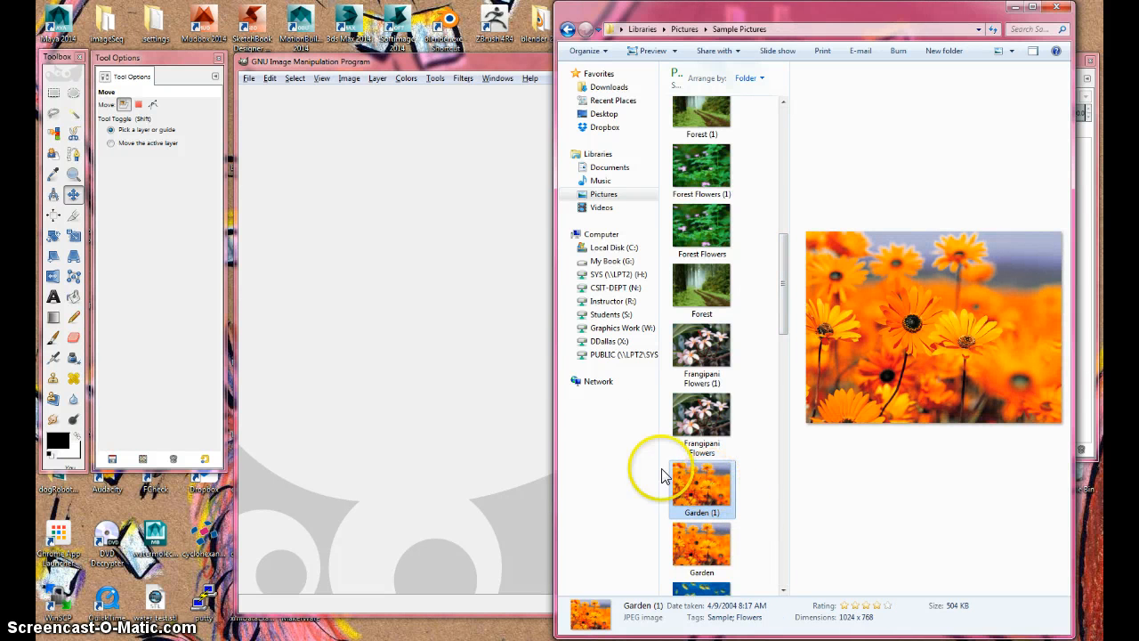
pyautogui.moveTo(661, 476); pyautogui.dragTo(443, 330)
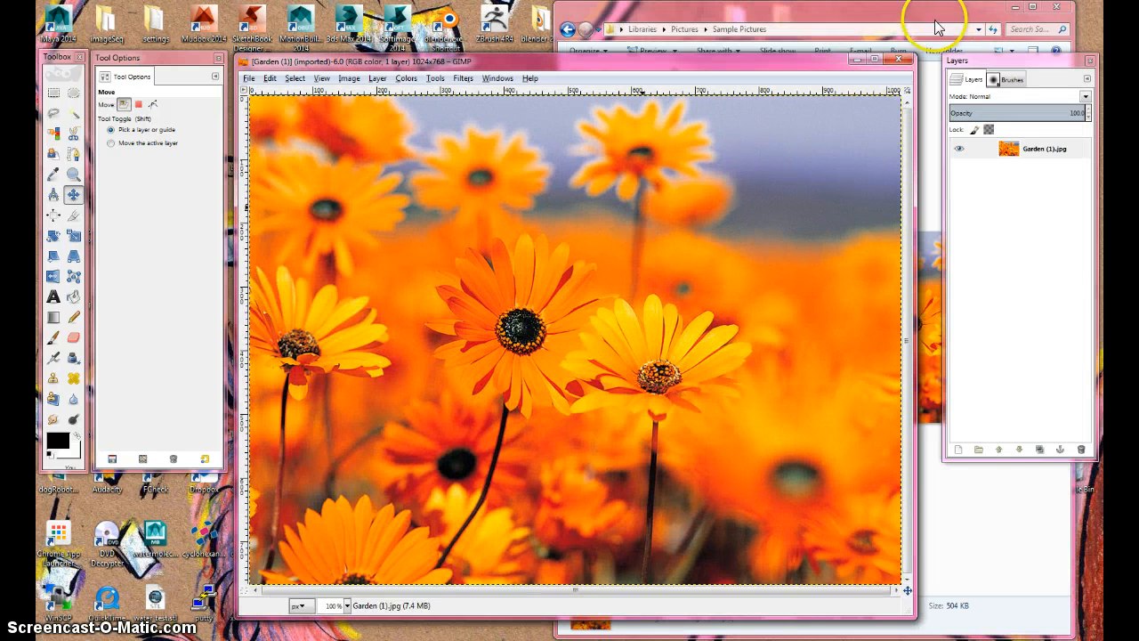
pyautogui.click(876, 59)
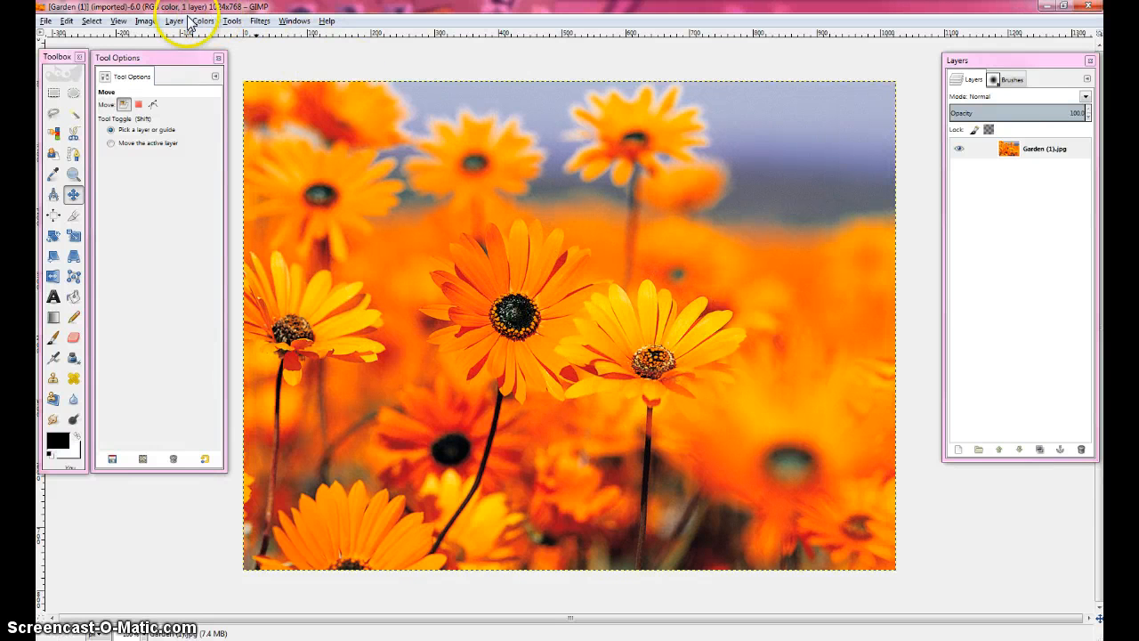
# Check the canvas size of the Garden (1) image without changing it
pyautogui.click(145, 21)
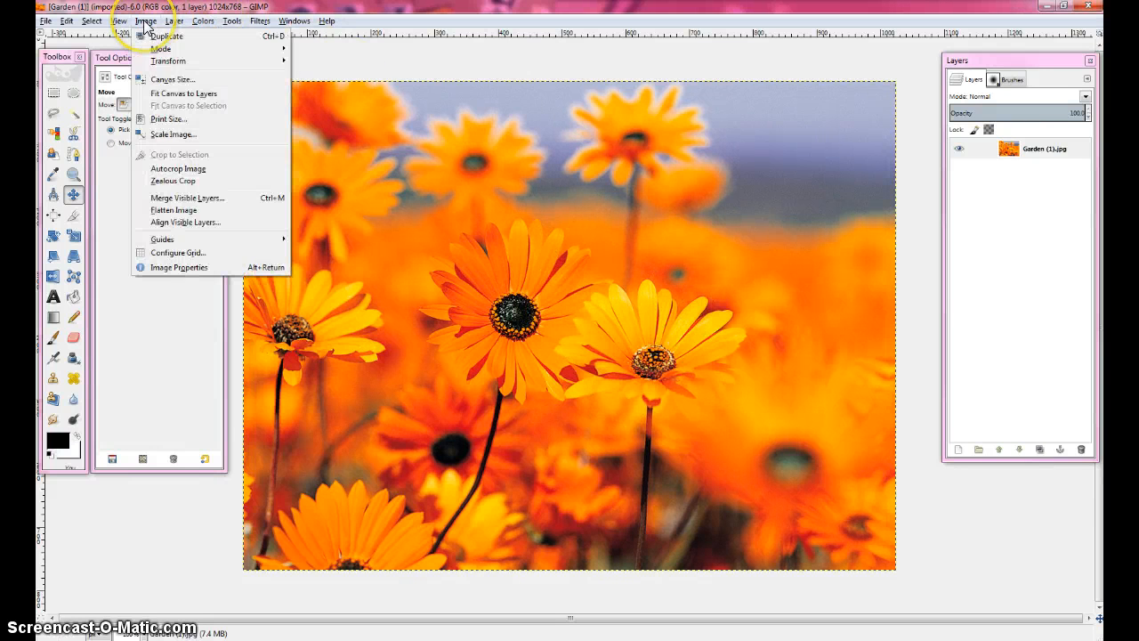
pyautogui.click(168, 80)
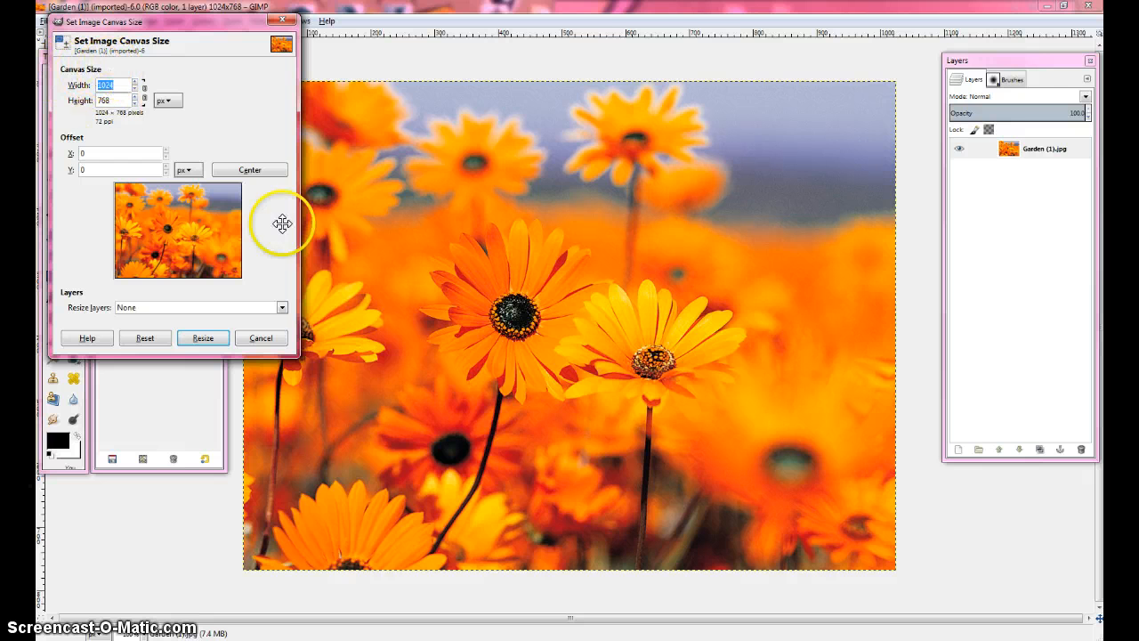
pyautogui.click(587, 58)
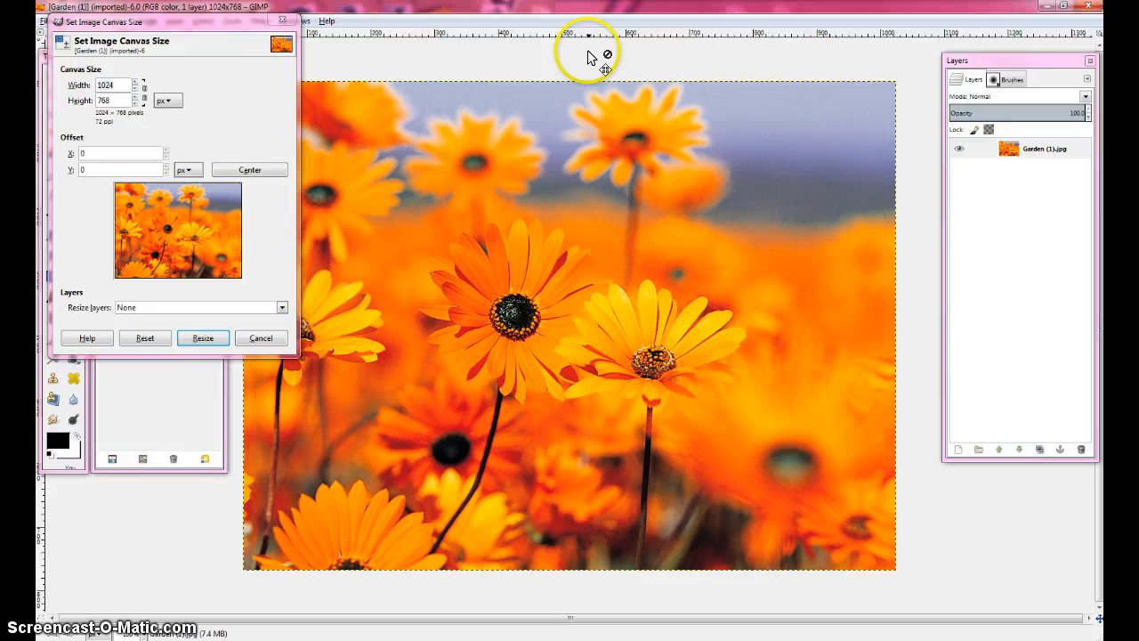
pyautogui.click(261, 337)
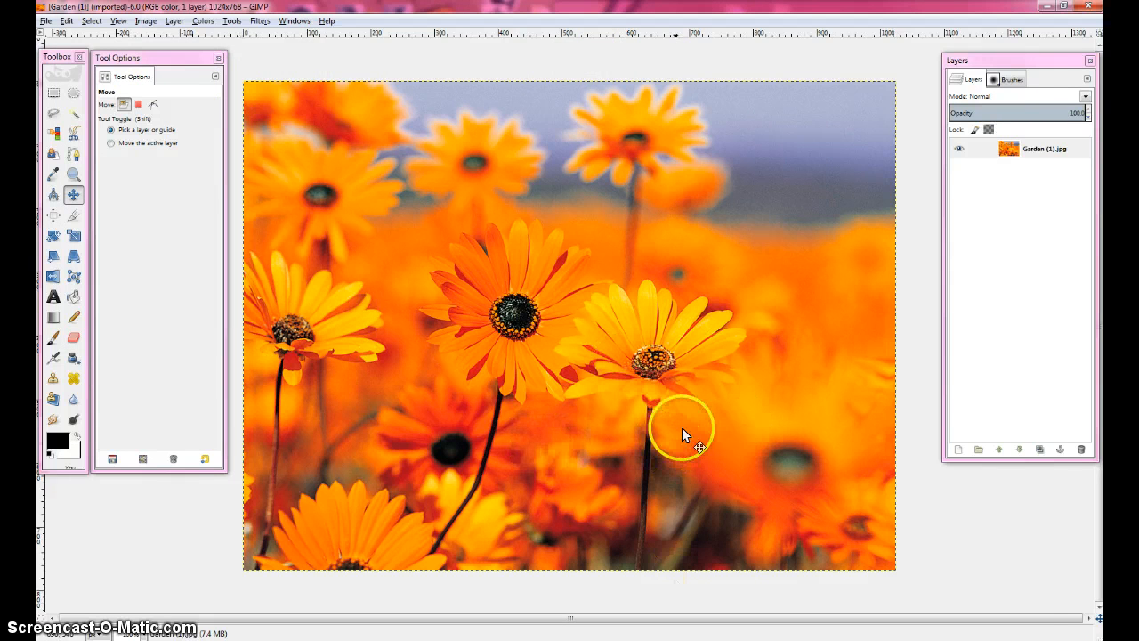
# Reposition the Tool Options and Toolbox windows farther in over the empty area beside the image
pyautogui.press('-')
pyautogui.press('-')
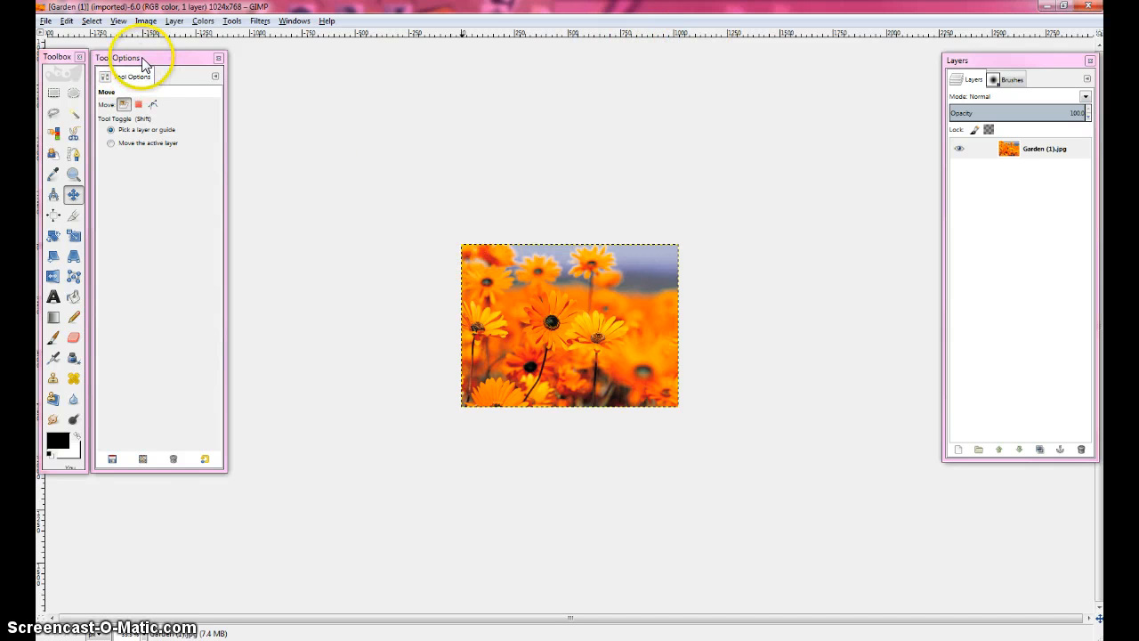
pyautogui.moveTo(142, 57); pyautogui.dragTo(200, 58)
pyautogui.moveTo(53, 59); pyautogui.dragTo(93, 58)
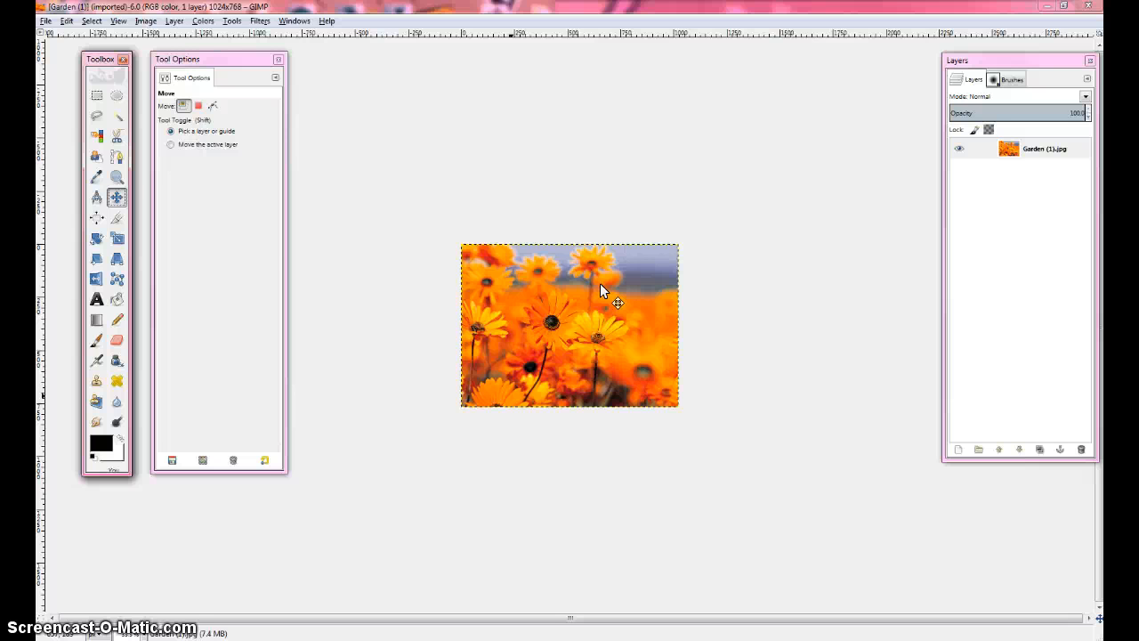
# Move the Garden (1).jpg layer partly off the canvas toward its upper-left corner and undo the move
pyautogui.click(677, 265)
pyautogui.click(1020, 153)
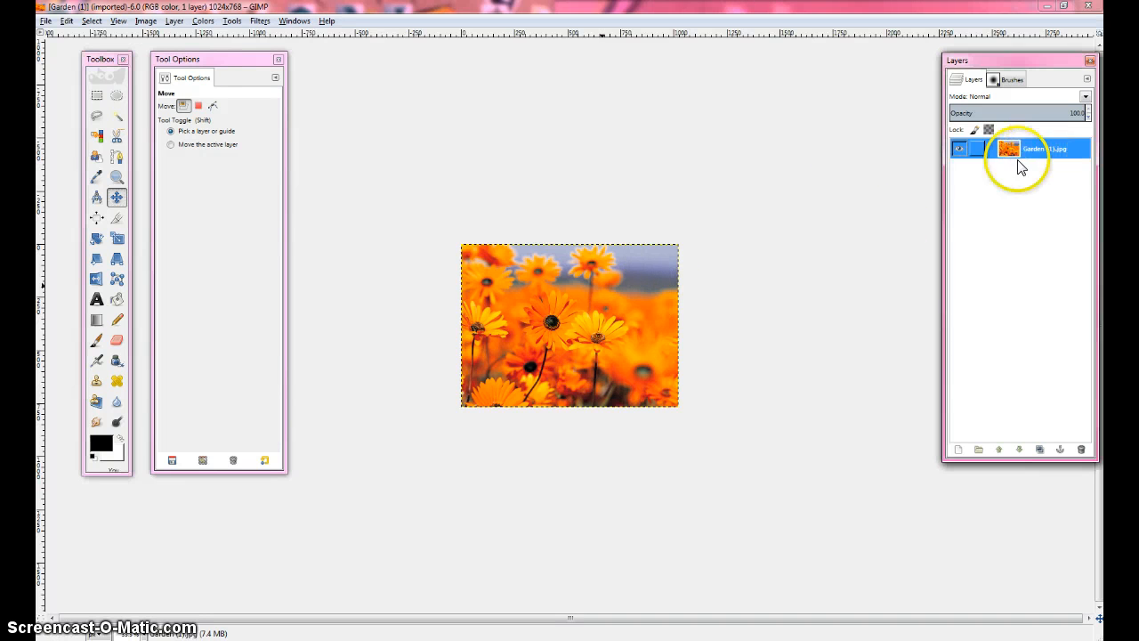
pyautogui.click(118, 196)
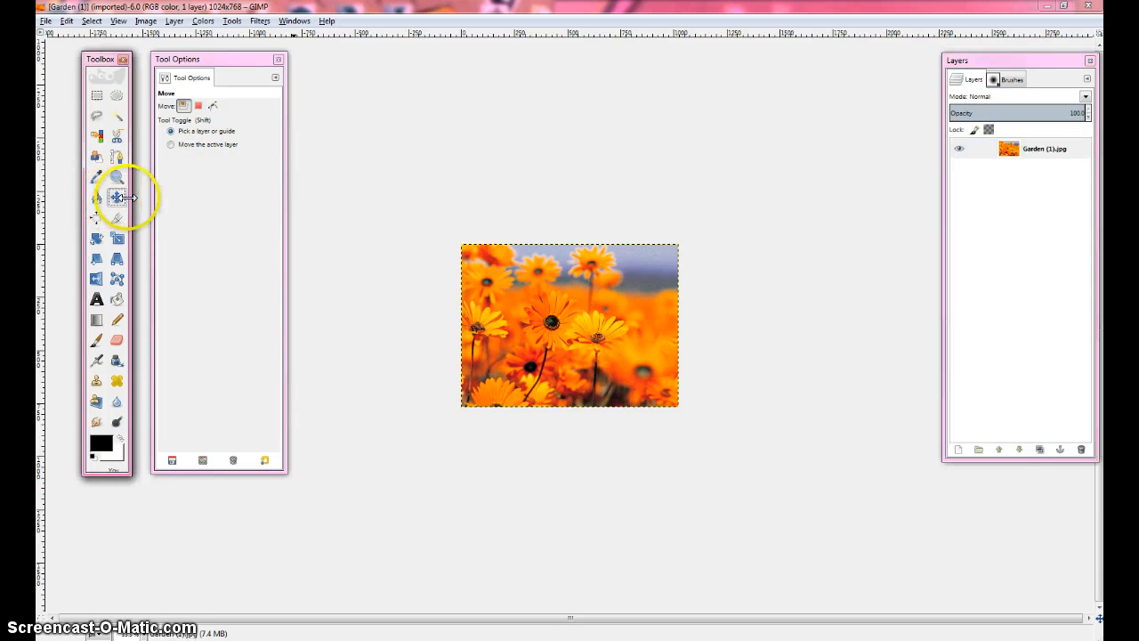
pyautogui.moveTo(556, 329); pyautogui.dragTo(437, 300)
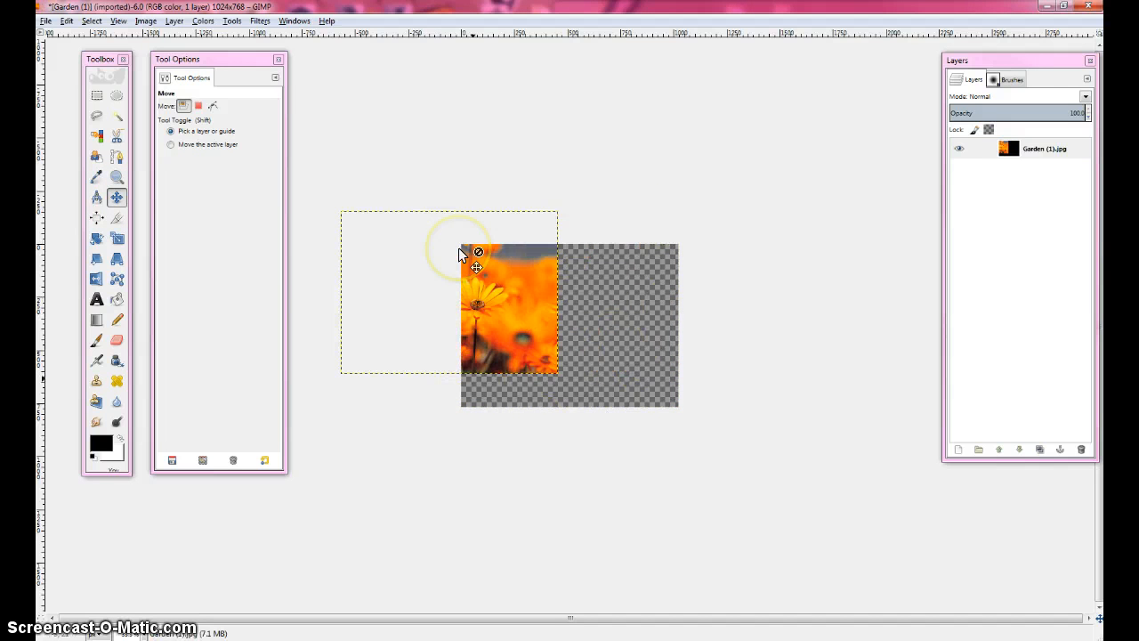
pyautogui.hotkey('ctrl', 'z')
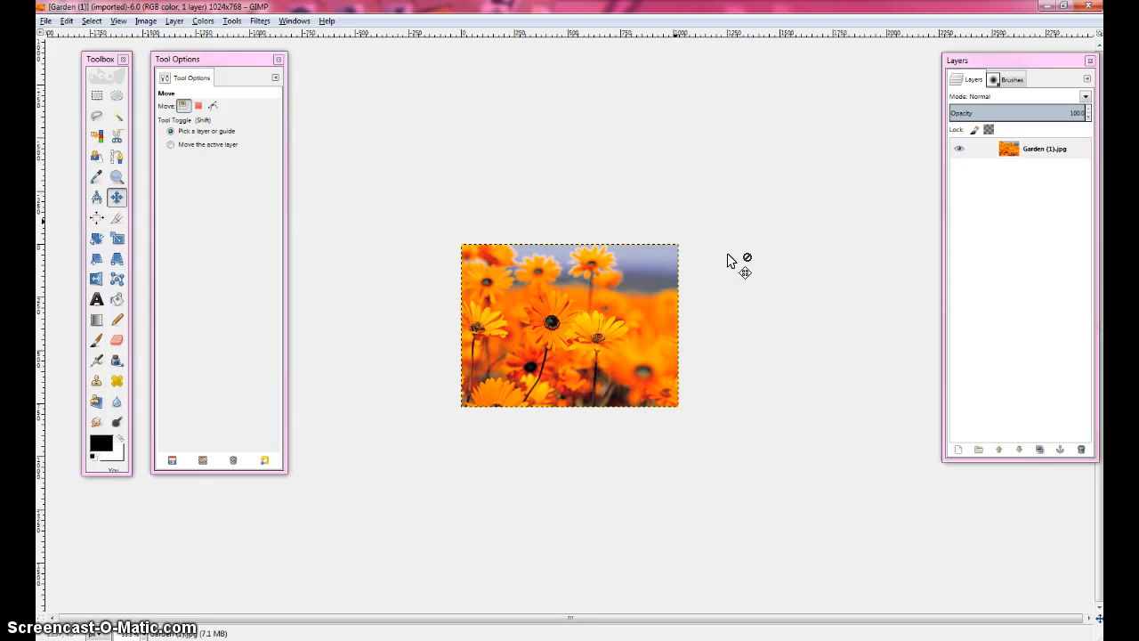
pyautogui.click(1035, 152)
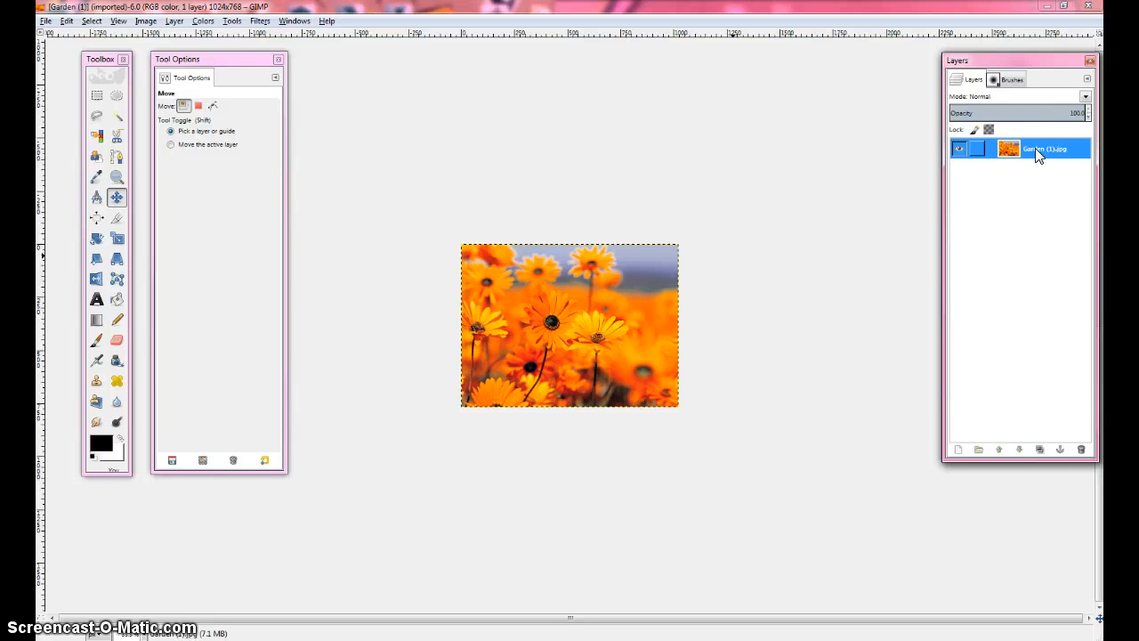
pyautogui.click(720, 322)
# Switch to Chrome and open the bookmarked IllinoisHomePage.net weather page in a new tab
pyautogui.click(1044, 6)
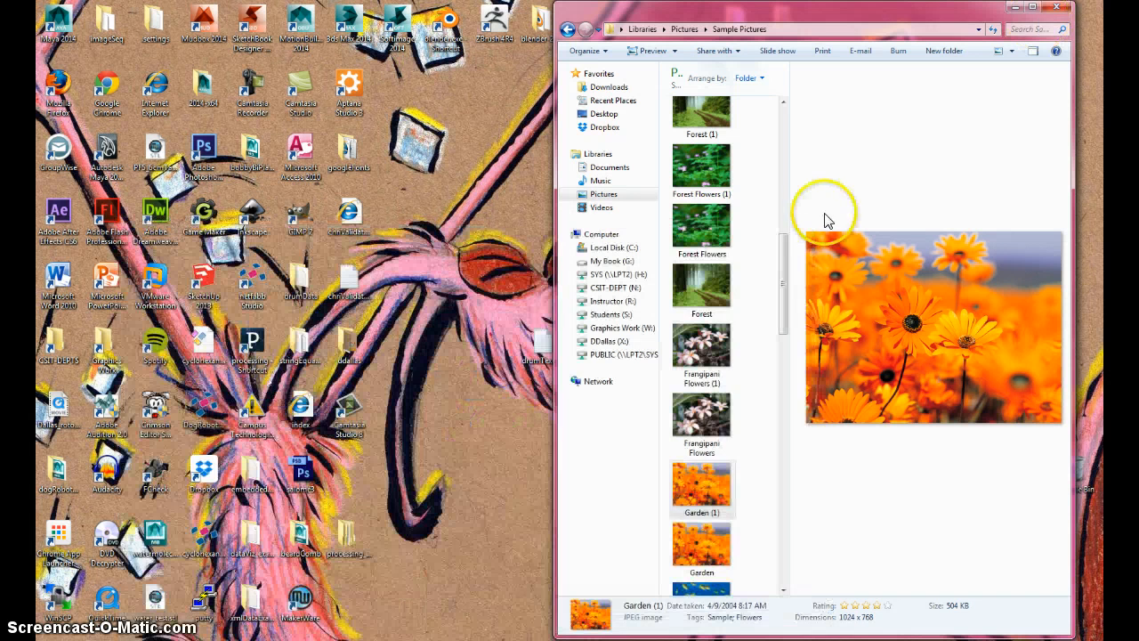
pyautogui.click(347, 639)
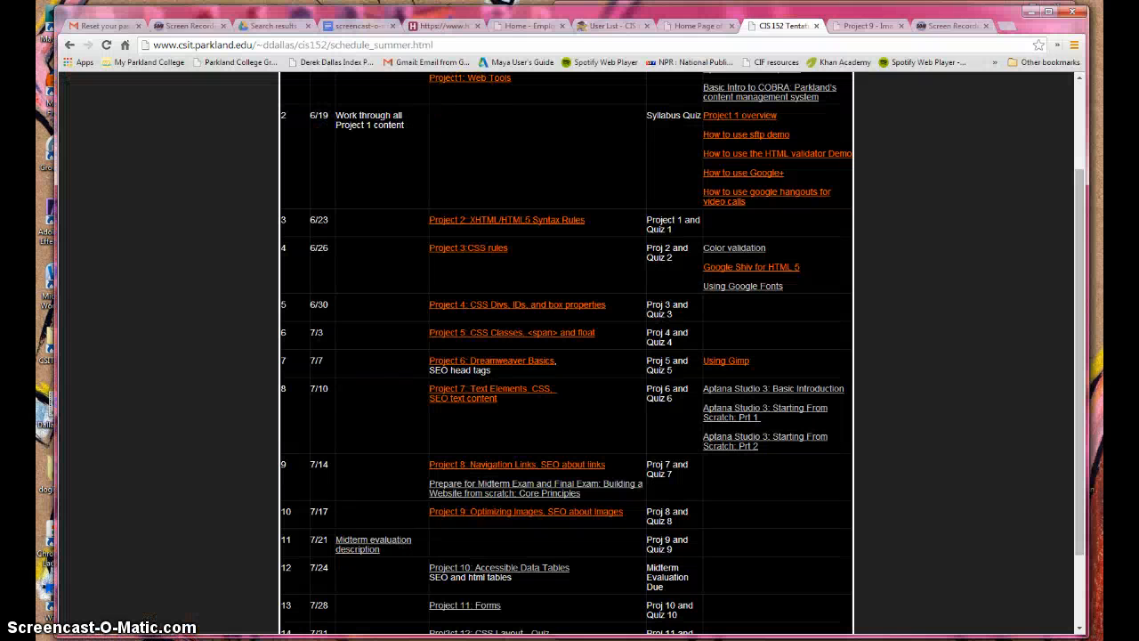
pyautogui.click(1007, 23)
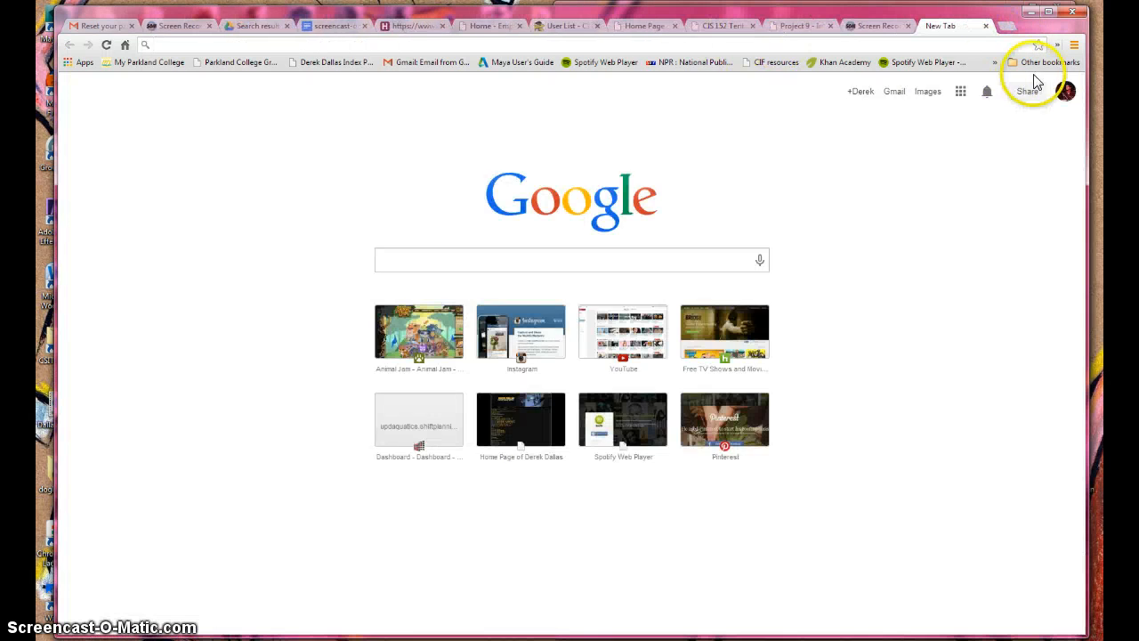
pyautogui.click(995, 63)
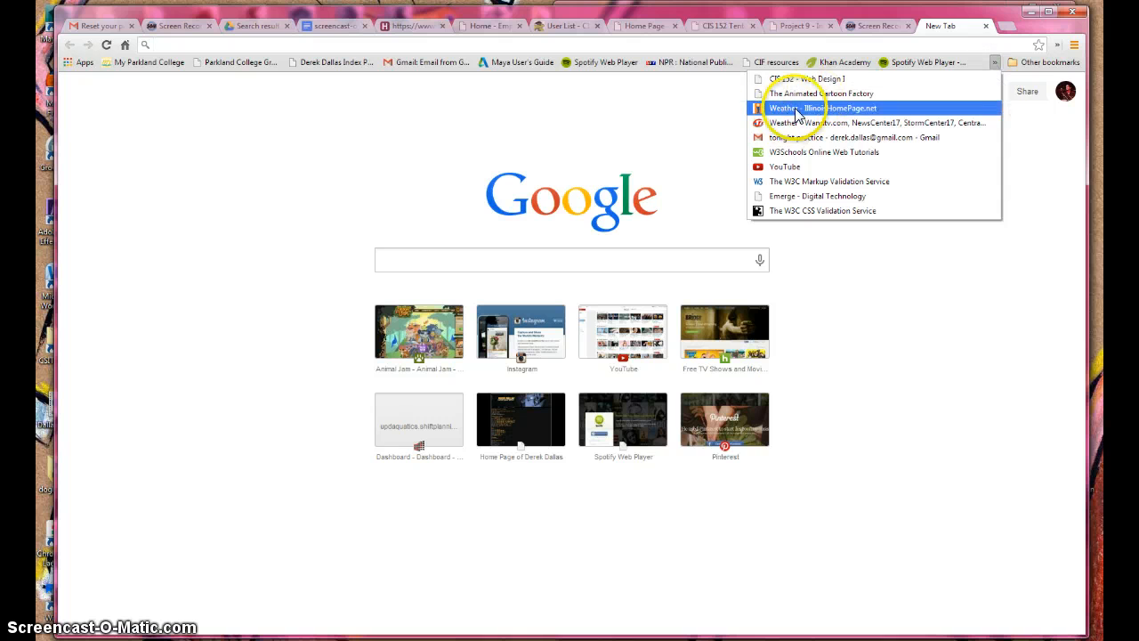
pyautogui.click(795, 108)
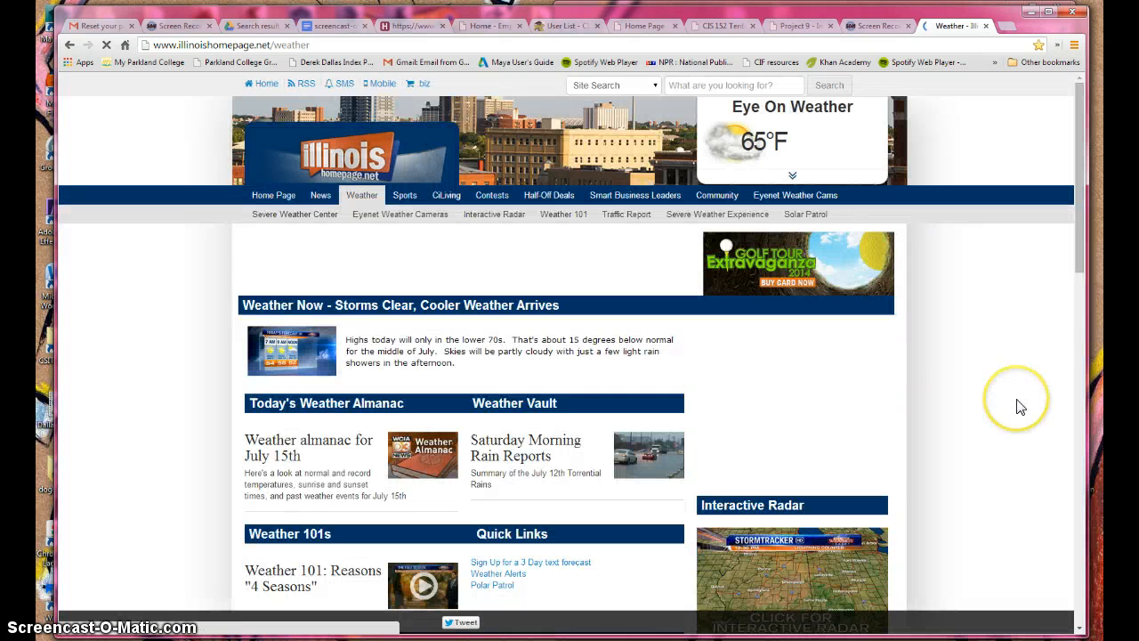
# Look through the weather page down to its day-by-day forecast and return to its navigation links
pyautogui.scroll(-1, 1020, 407)
pyautogui.scroll(-15, 1020, 406)
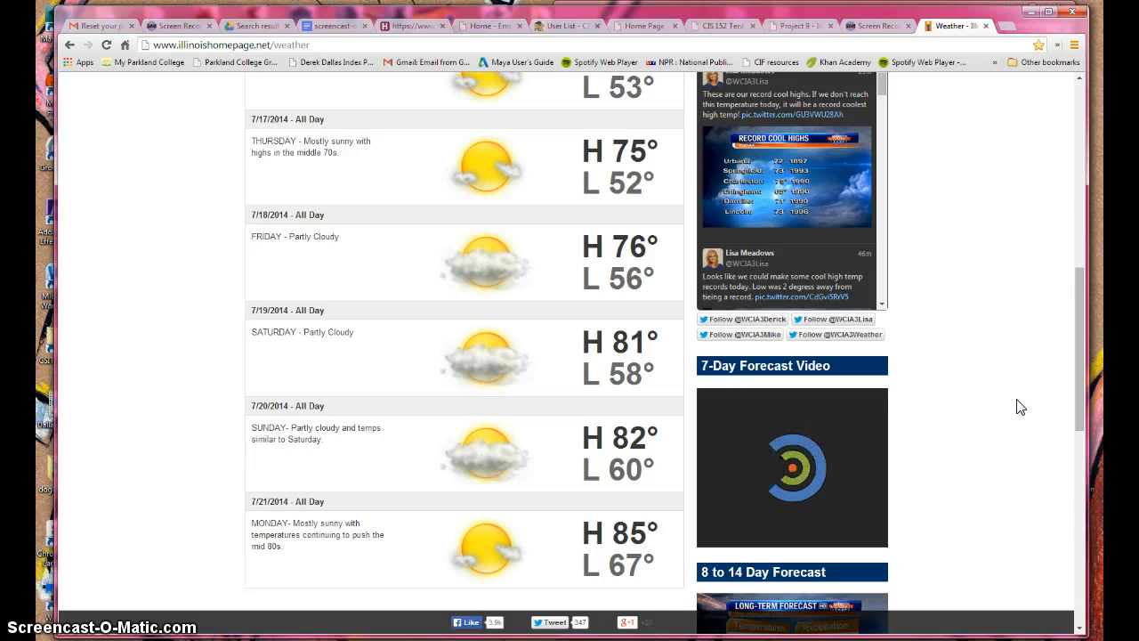
pyautogui.scroll(15, 1007, 391)
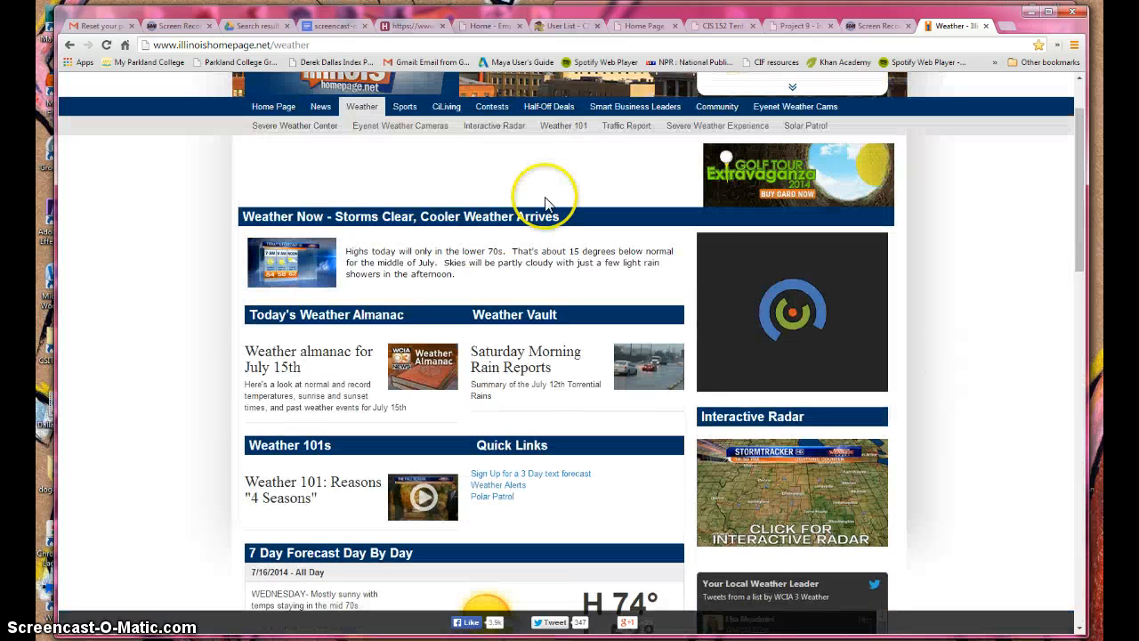
# Examine the layout of the site's Interactive Radar page from header to footer and go to the site's home page
pyautogui.click(480, 126)
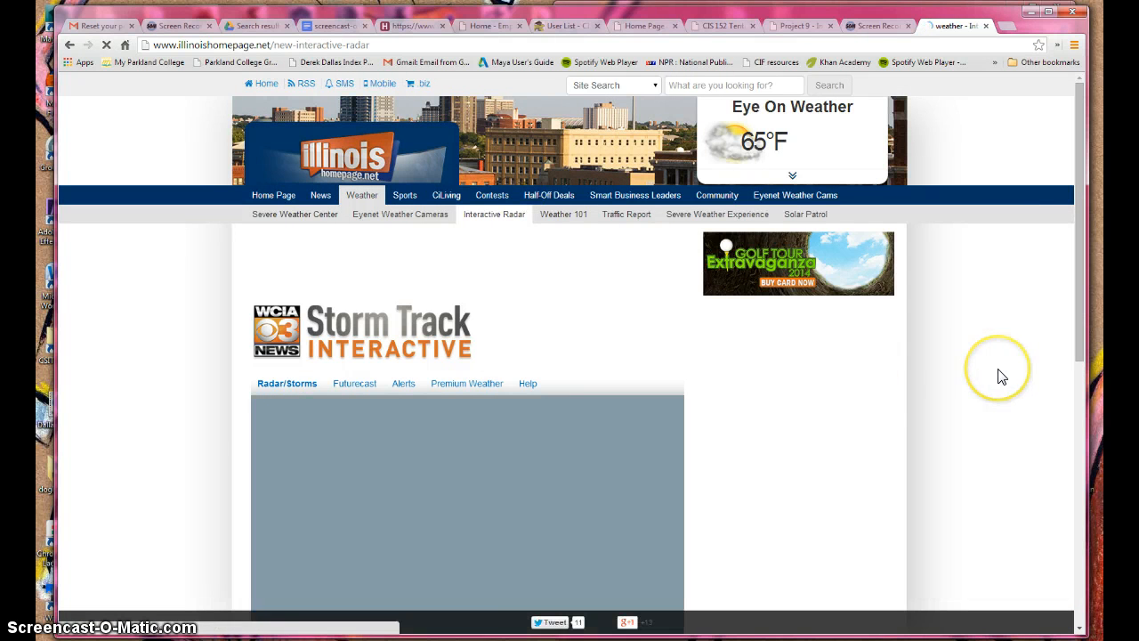
pyautogui.scroll(-5, 1002, 378)
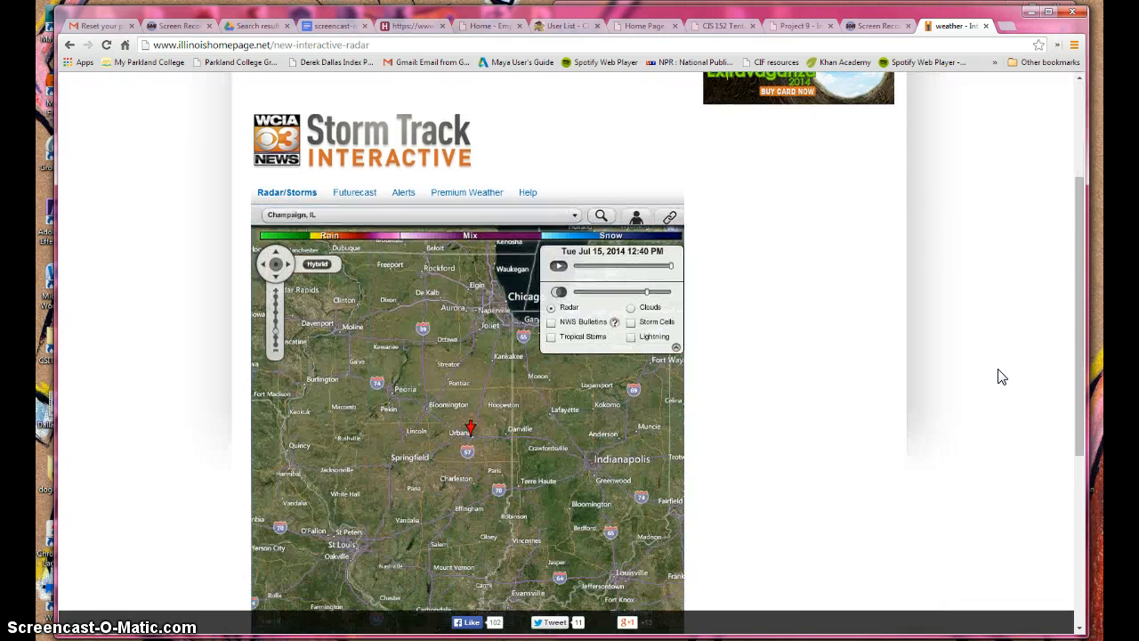
pyautogui.scroll(5, 967, 344)
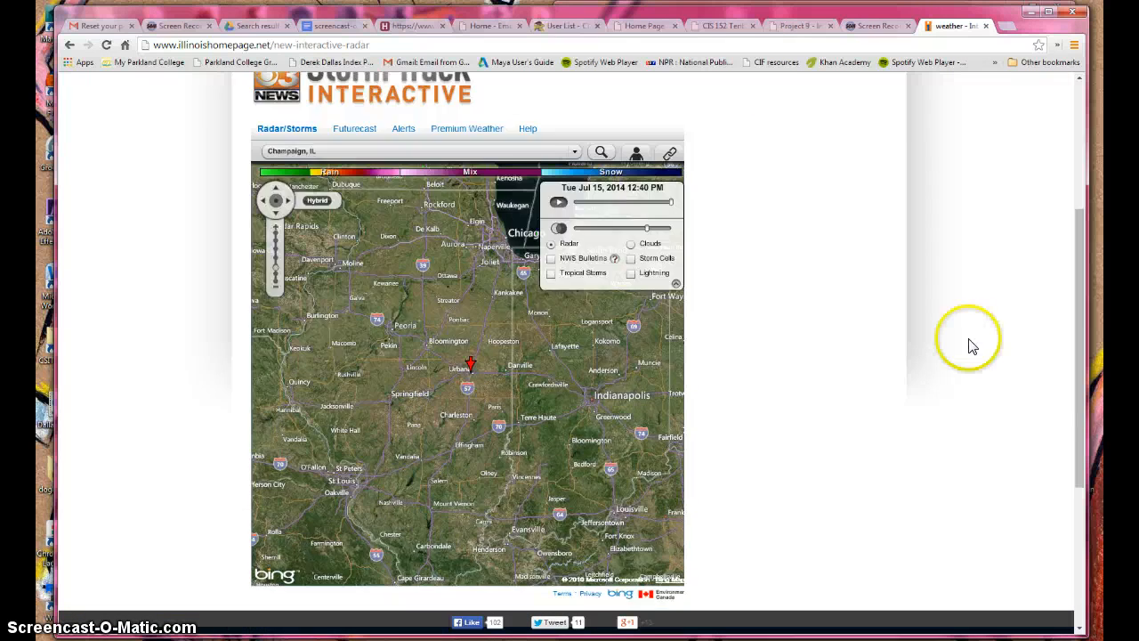
pyautogui.scroll(1, 964, 362)
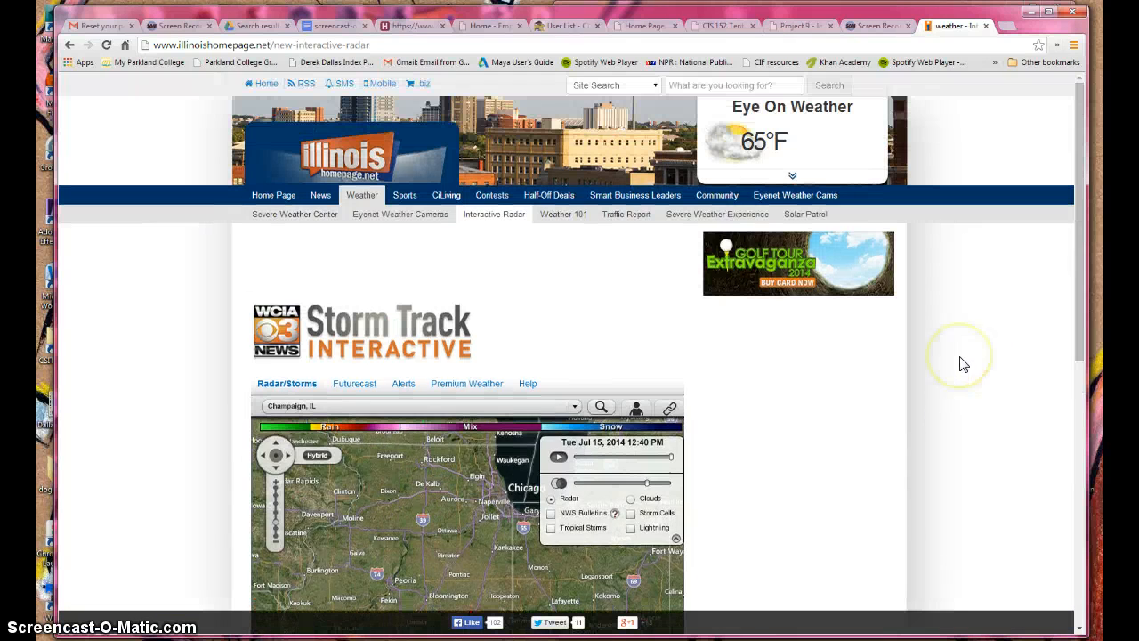
pyautogui.scroll(-6, 963, 364)
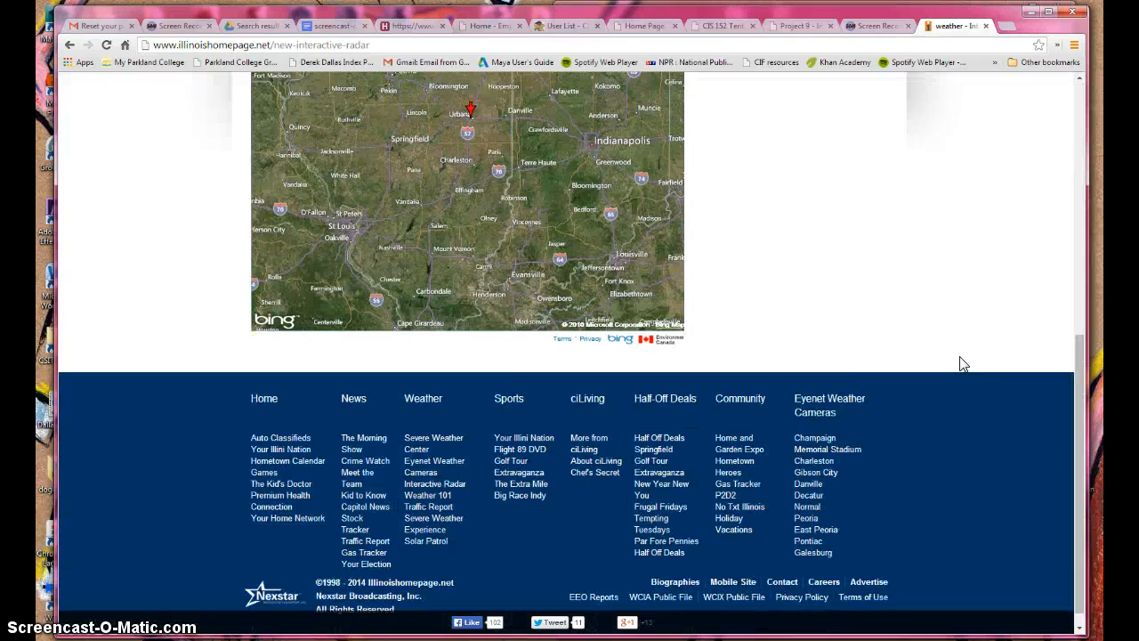
pyautogui.click(953, 371)
pyautogui.scroll(6, 955, 372)
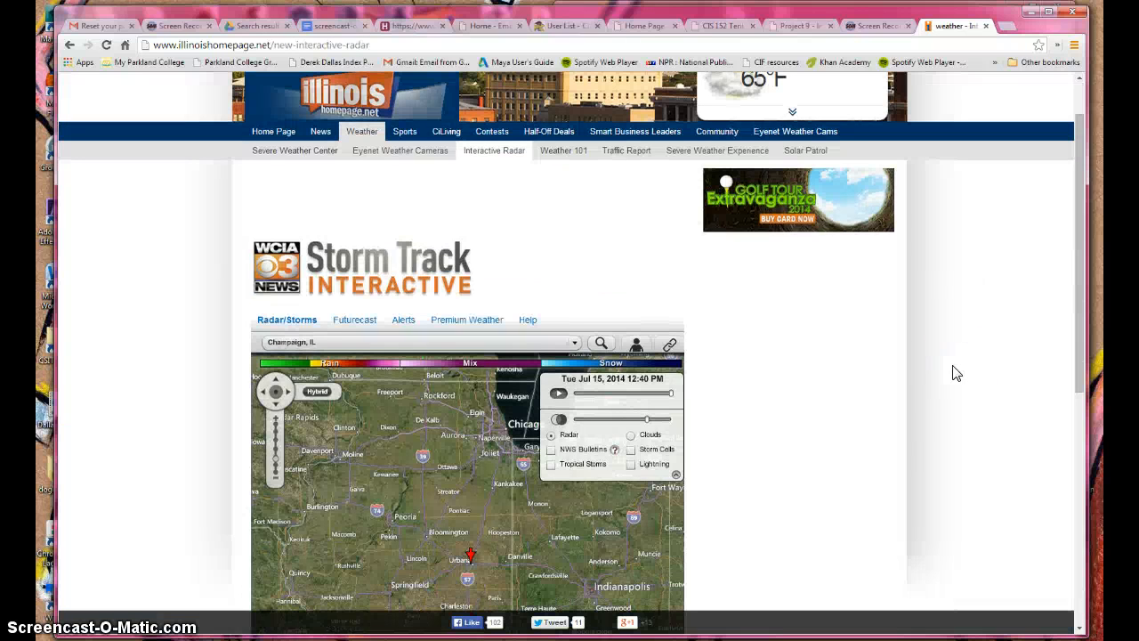
pyautogui.click(280, 132)
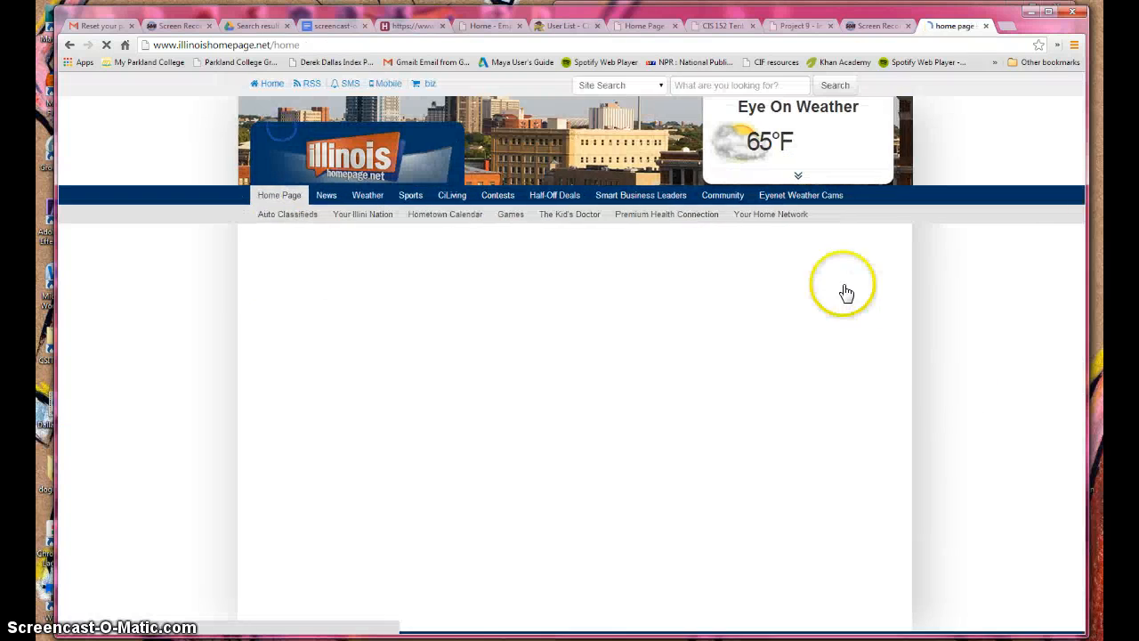
# Examine the layout of the IllinoisHomePage.net home page from its headlines through the featured stories and return to the header
pyautogui.scroll(-3, 1004, 417)
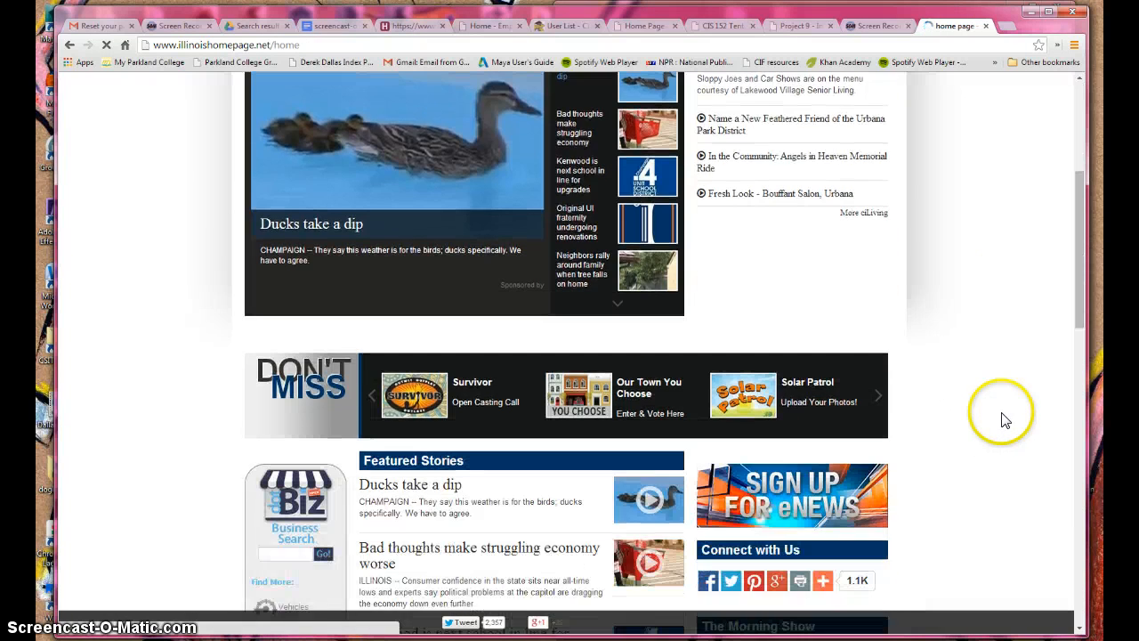
pyautogui.scroll(-3, 1003, 418)
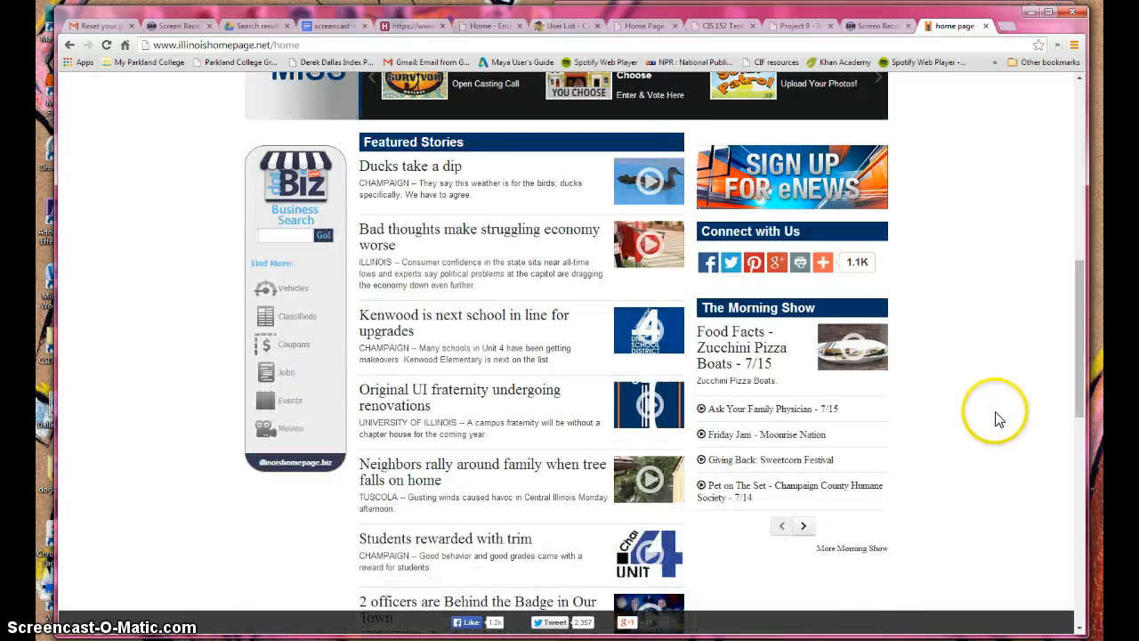
pyautogui.scroll(-8, 992, 415)
pyautogui.scroll(8, 987, 414)
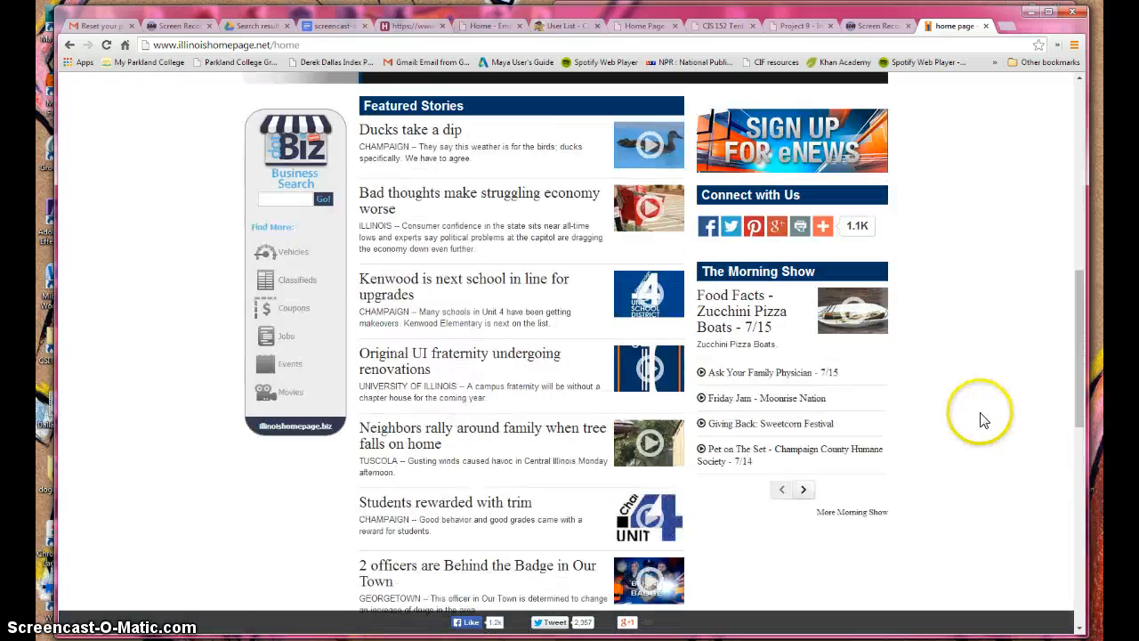
pyautogui.scroll(2, 984, 420)
pyautogui.scroll(5, 983, 421)
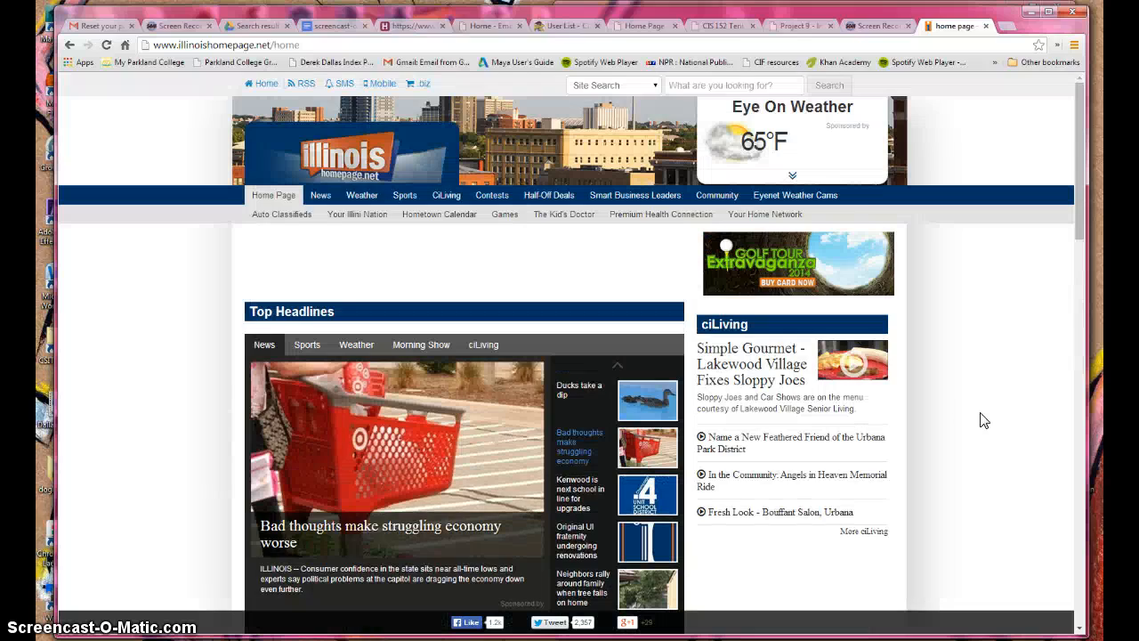
pyautogui.click(509, 140)
# Open the bookmarked Wandtv.com weather page and examine its layout from the 7-day forecast to the email sign-up section
pyautogui.click(994, 62)
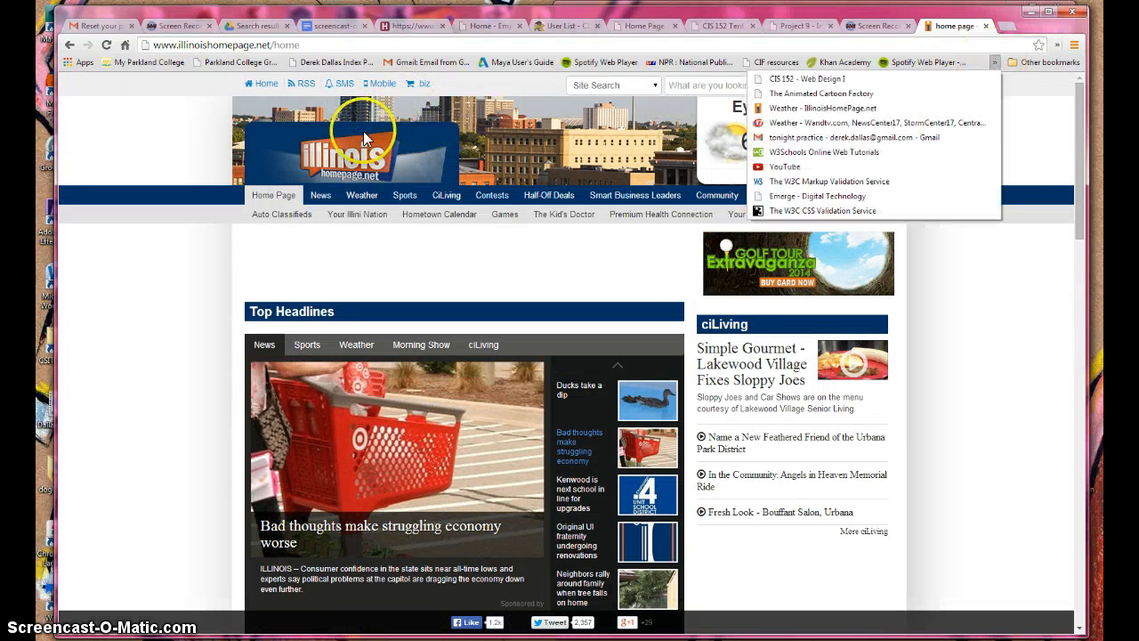
pyautogui.click(834, 119)
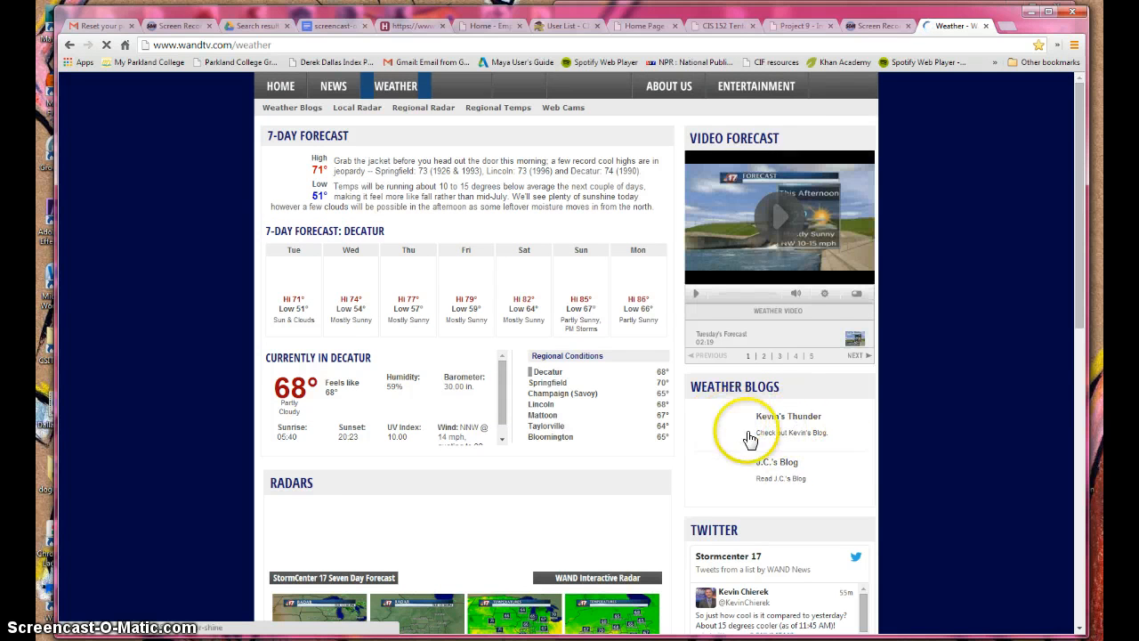
pyautogui.scroll(-1, 951, 434)
pyautogui.scroll(-5, 952, 424)
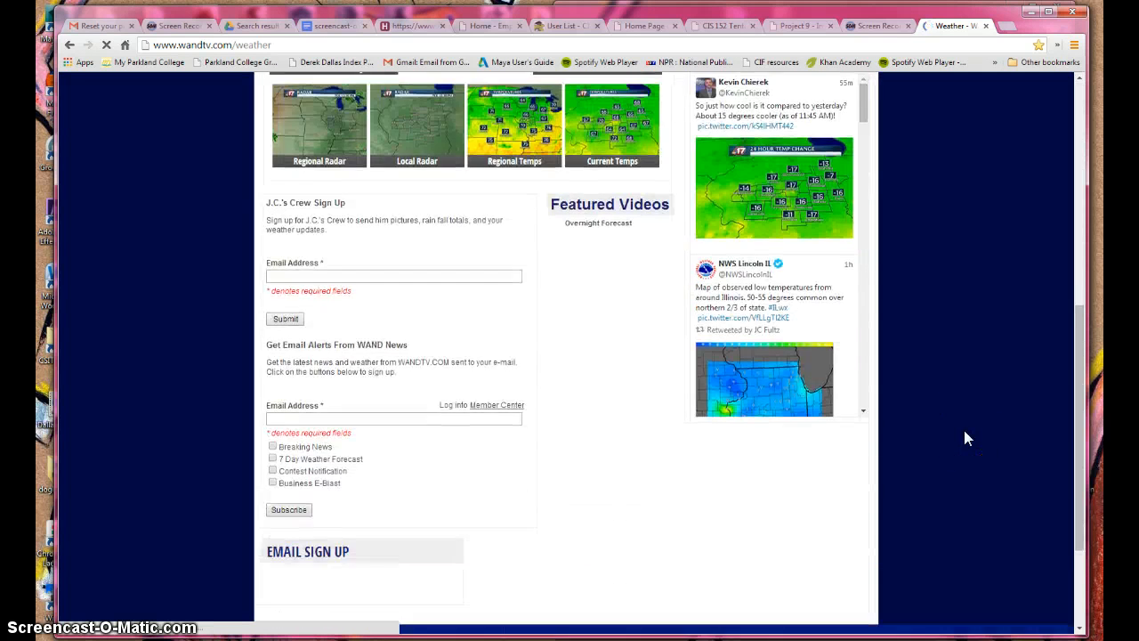
pyautogui.scroll(6, 965, 437)
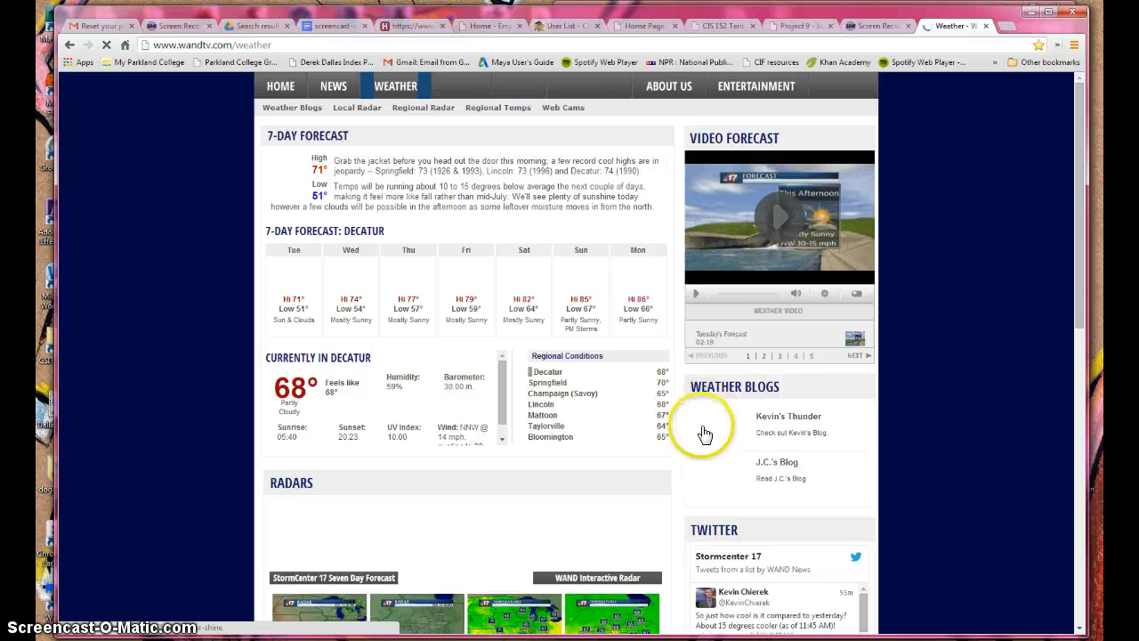
pyautogui.scroll(-3, 935, 438)
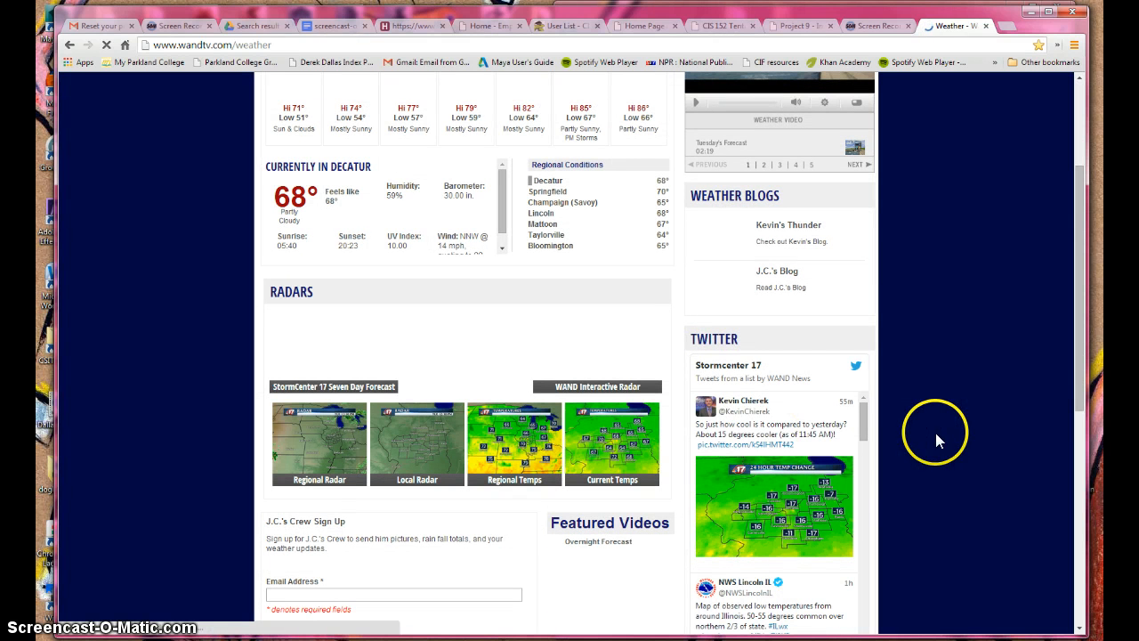
pyautogui.moveTo(863, 425); pyautogui.dragTo(871, 367)
pyautogui.scroll(3, 949, 334)
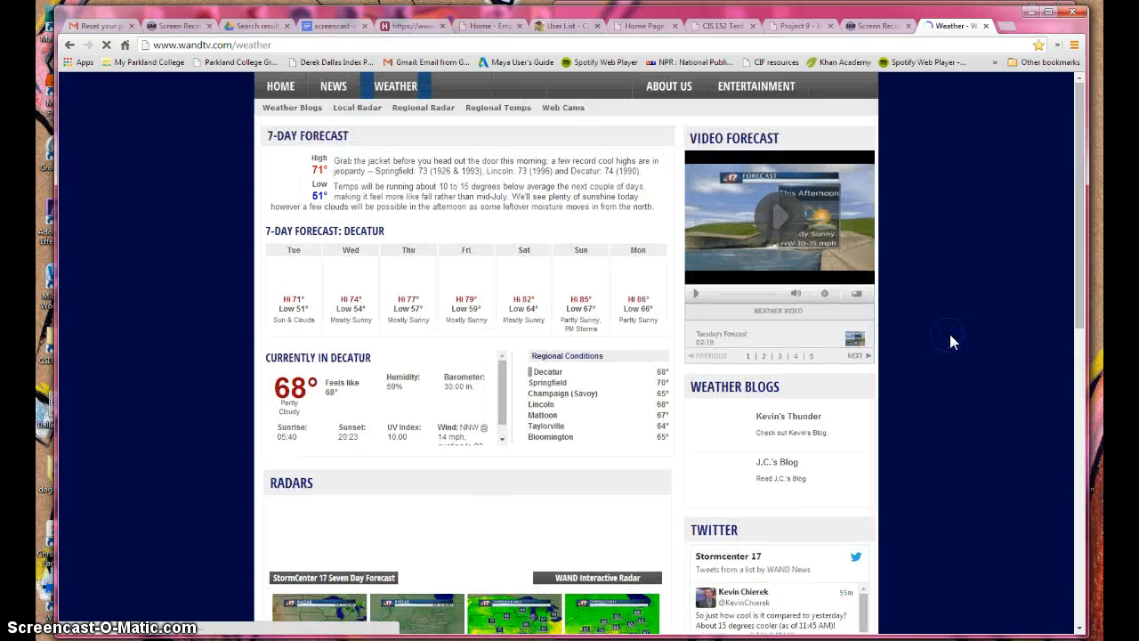
pyautogui.click(959, 309)
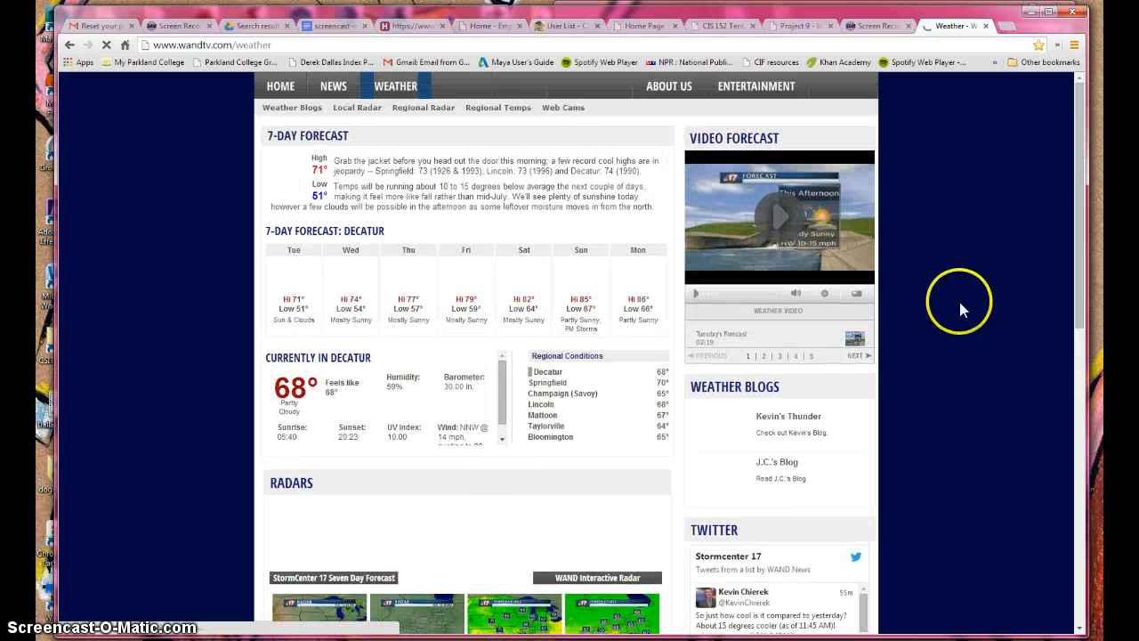
# Go back to the IllinoisHomePage.net site, open its Weather page and examine the layout down to the footer
pyautogui.click(67, 46)
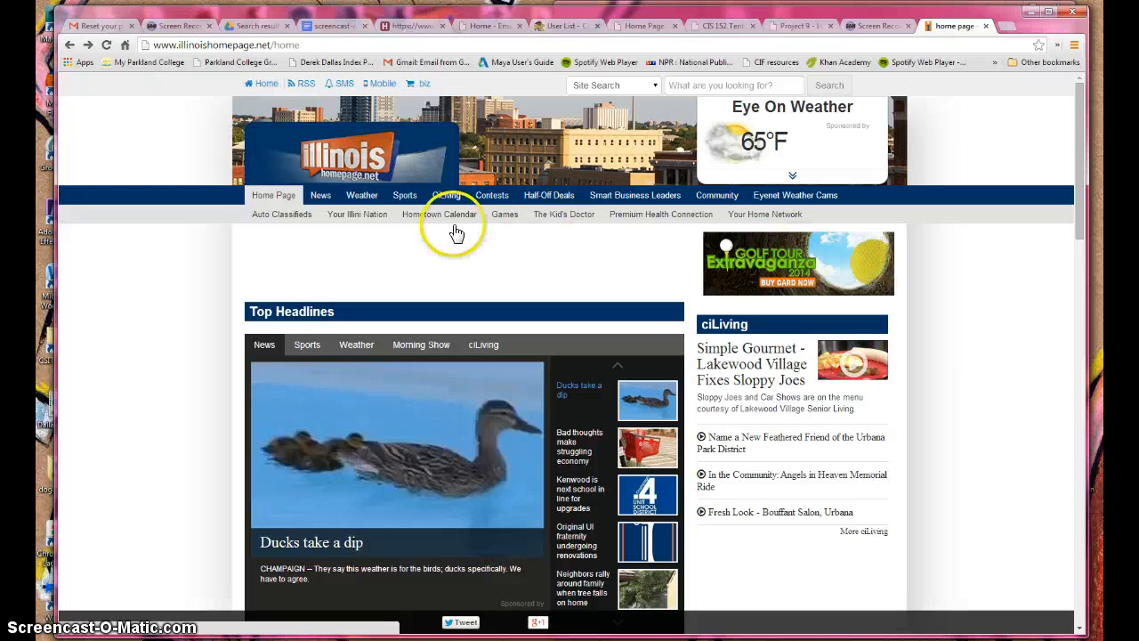
pyautogui.click(361, 197)
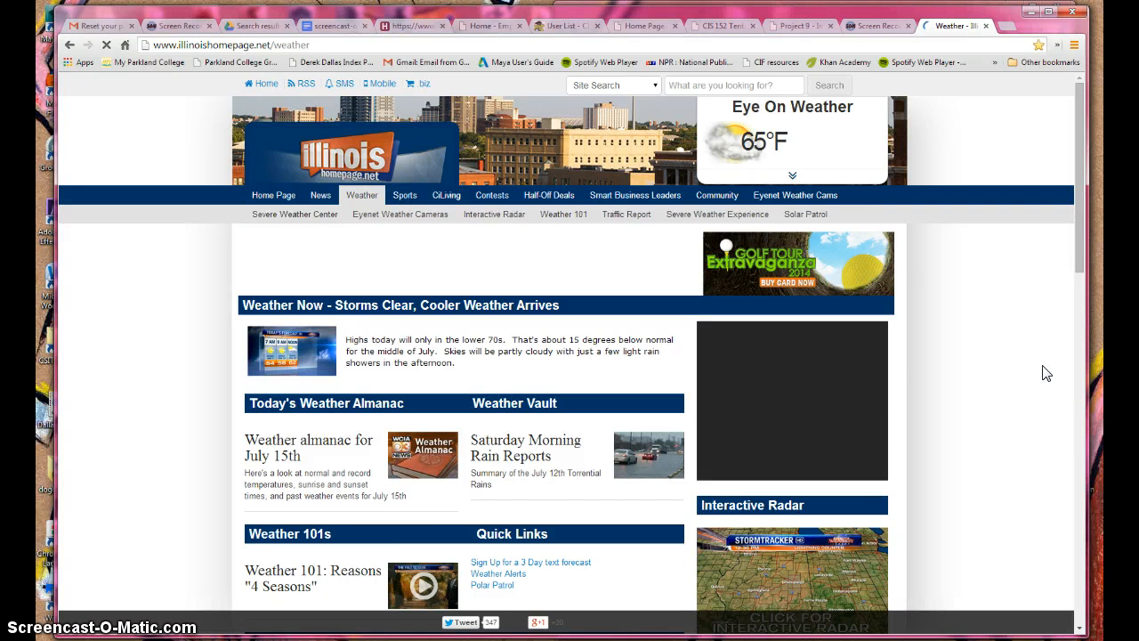
pyautogui.scroll(-6, 1046, 374)
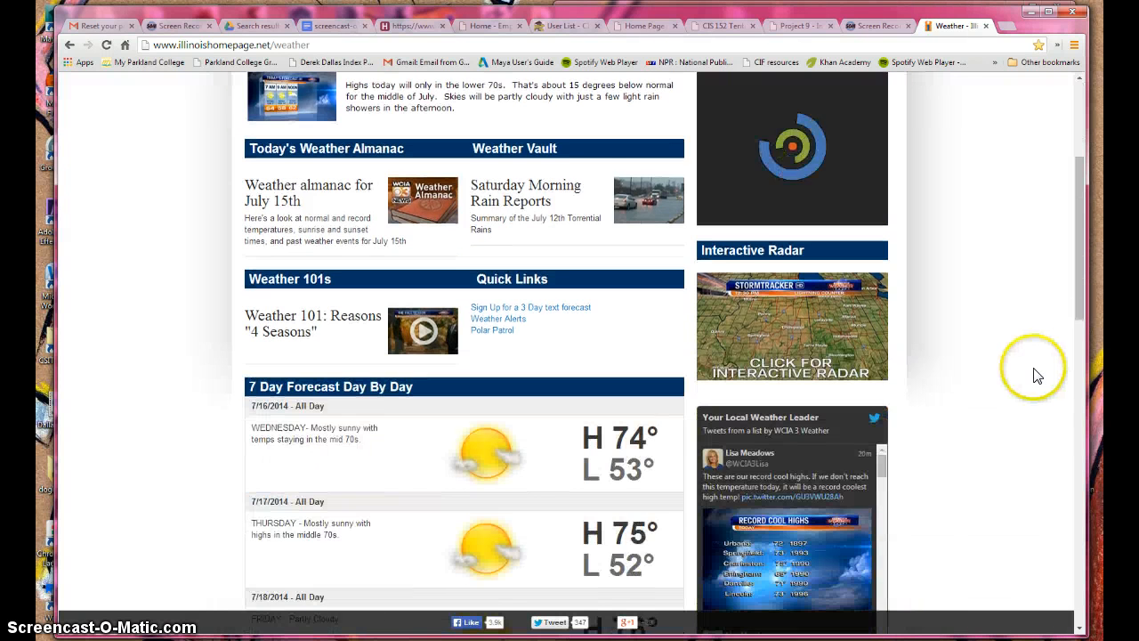
pyautogui.scroll(-10, 1030, 376)
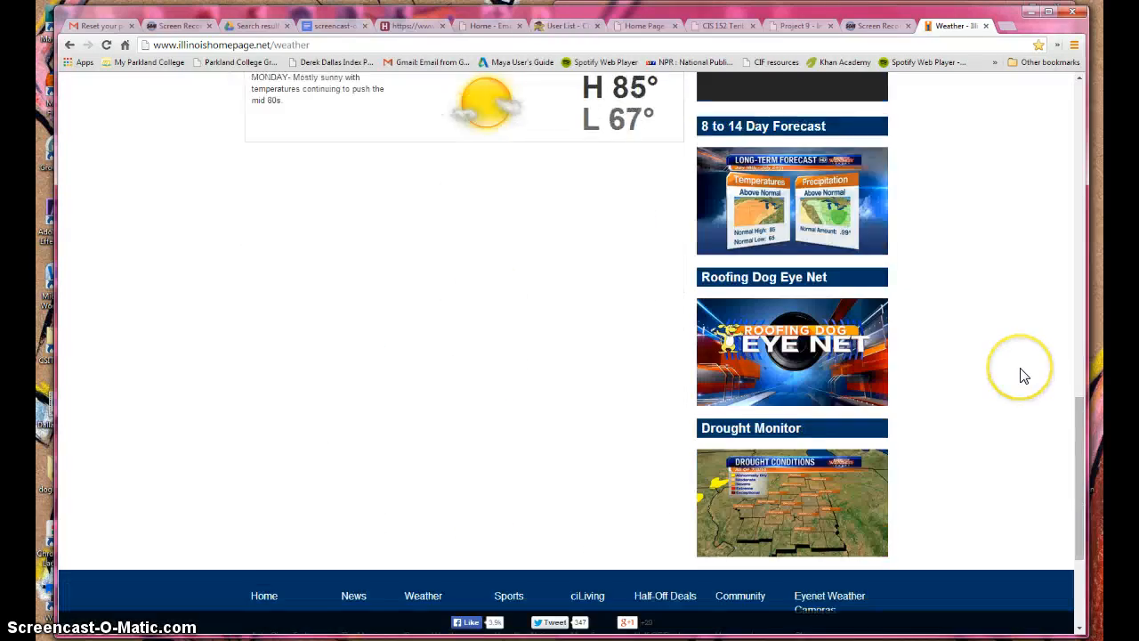
pyautogui.scroll(20, 1020, 374)
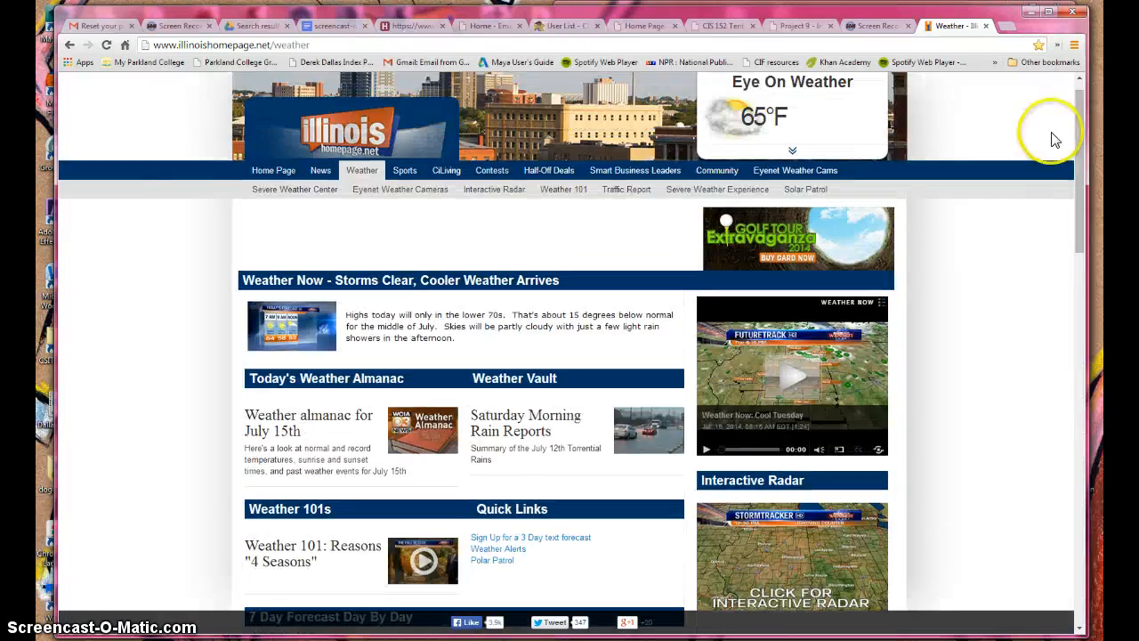
# Switch to GIMP and scale the Garden (1).jpg layer to 200 by 150 pixels
pyautogui.click(1031, 12)
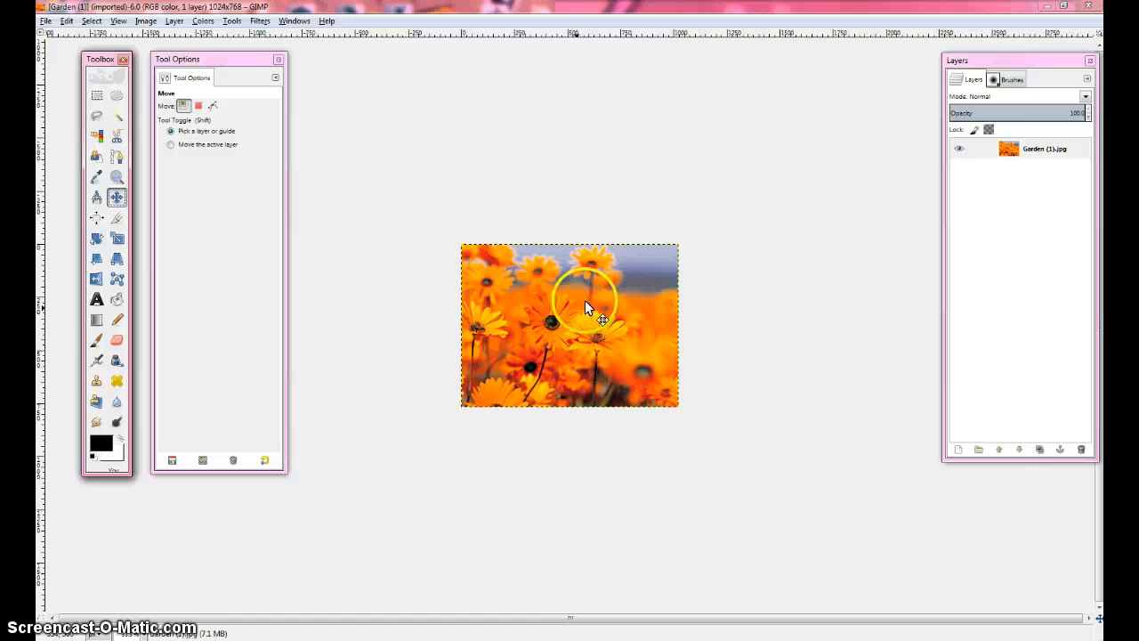
pyautogui.click(1036, 152)
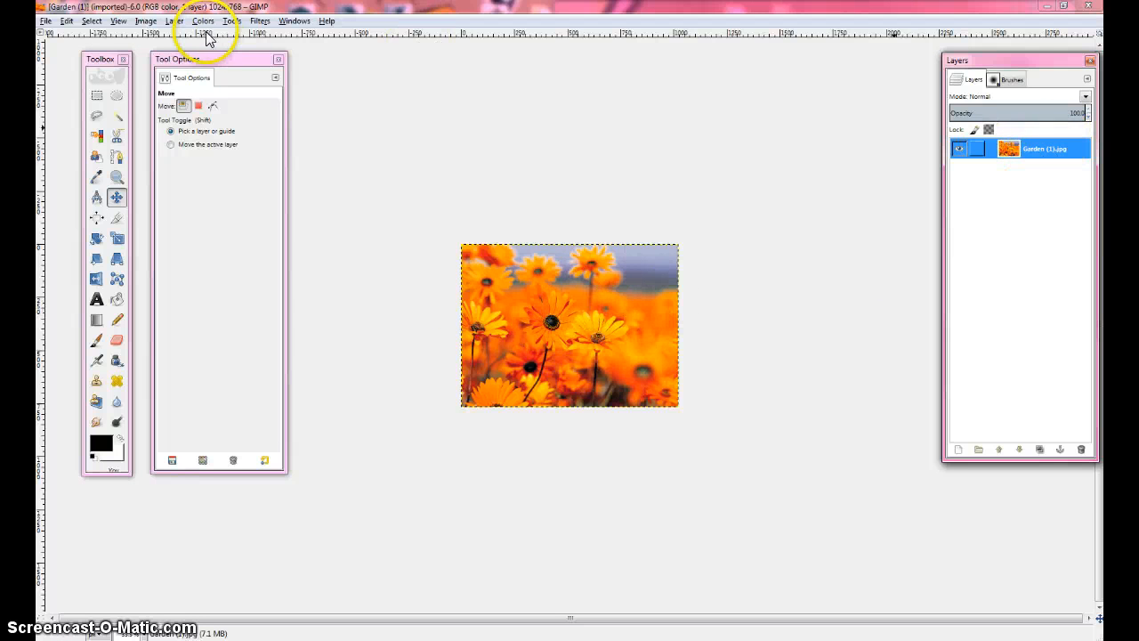
pyautogui.click(175, 22)
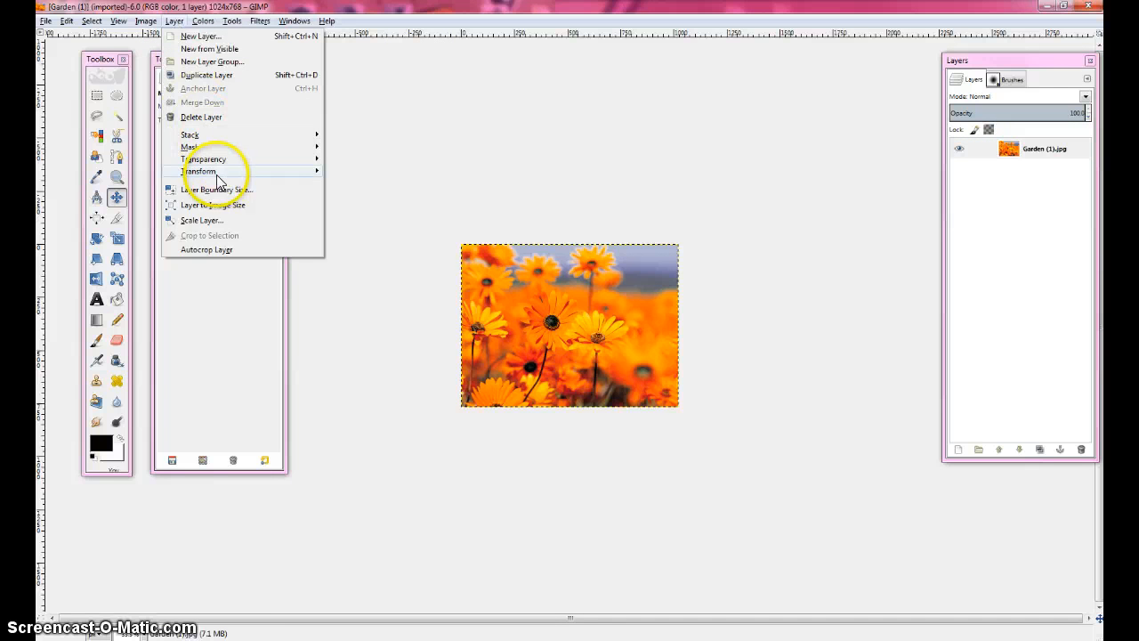
pyautogui.moveTo(215, 174)
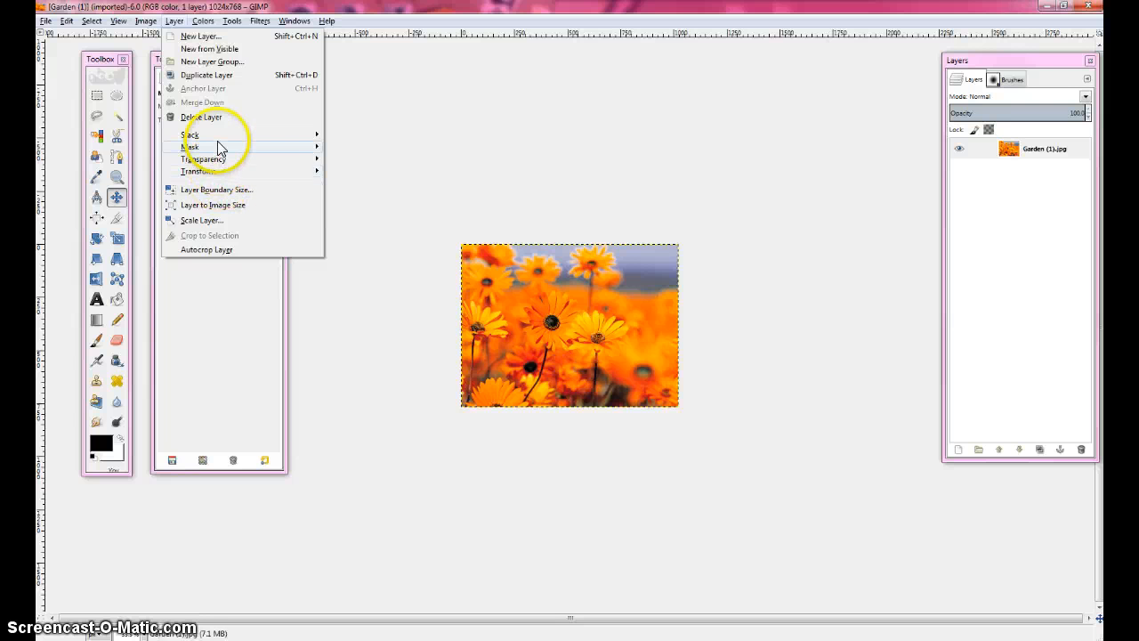
pyautogui.moveTo(222, 144)
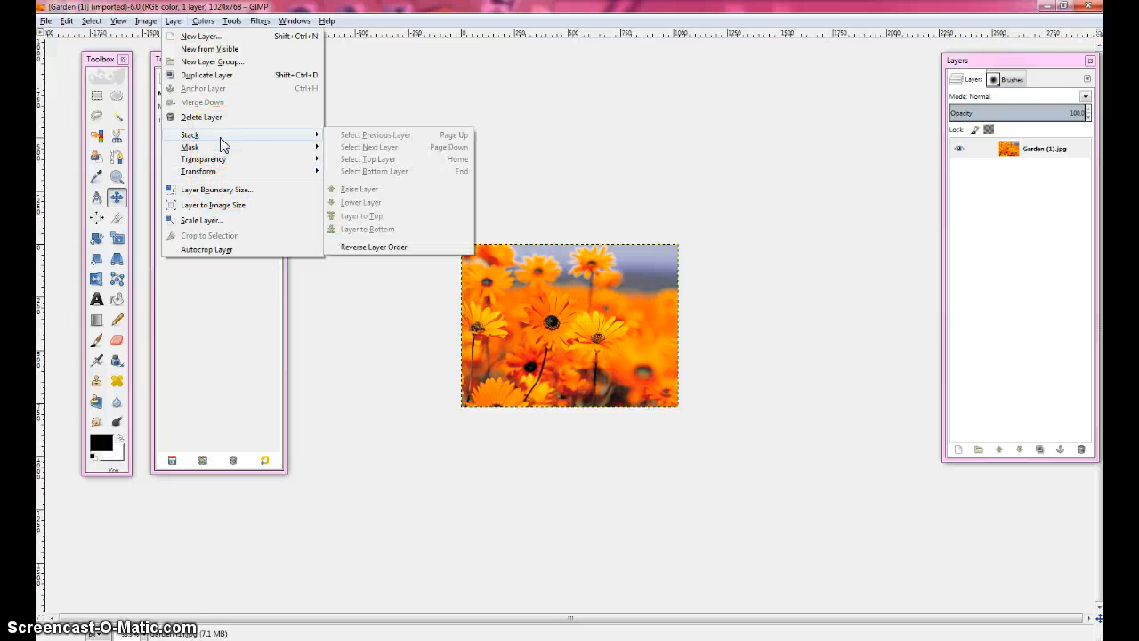
pyautogui.click(209, 221)
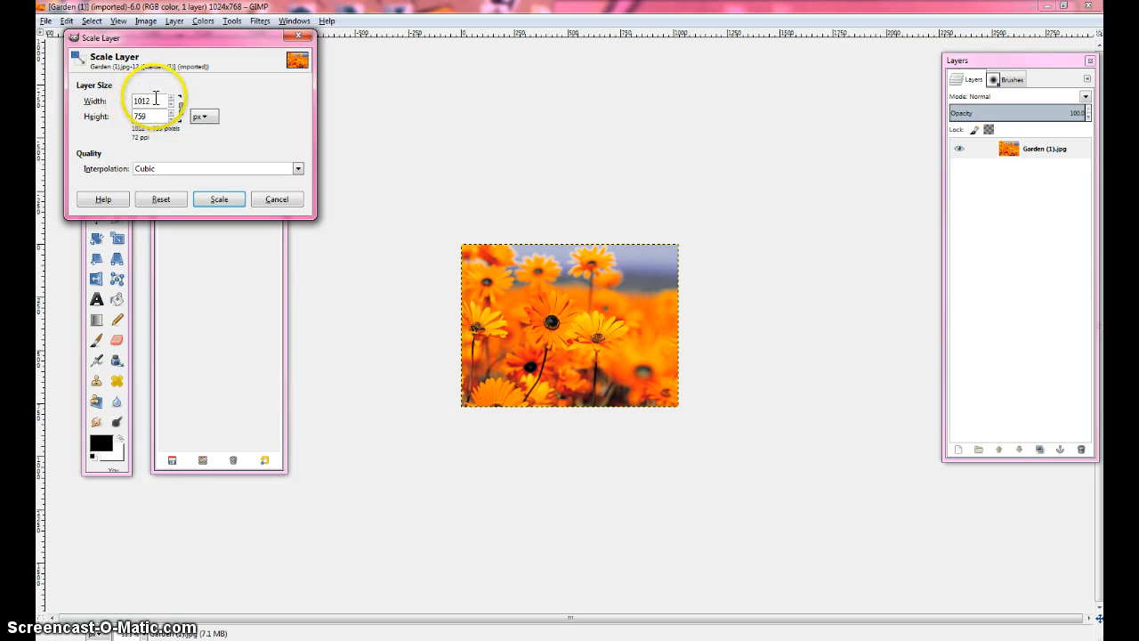
pyautogui.moveTo(154, 100); pyautogui.dragTo(130, 100)
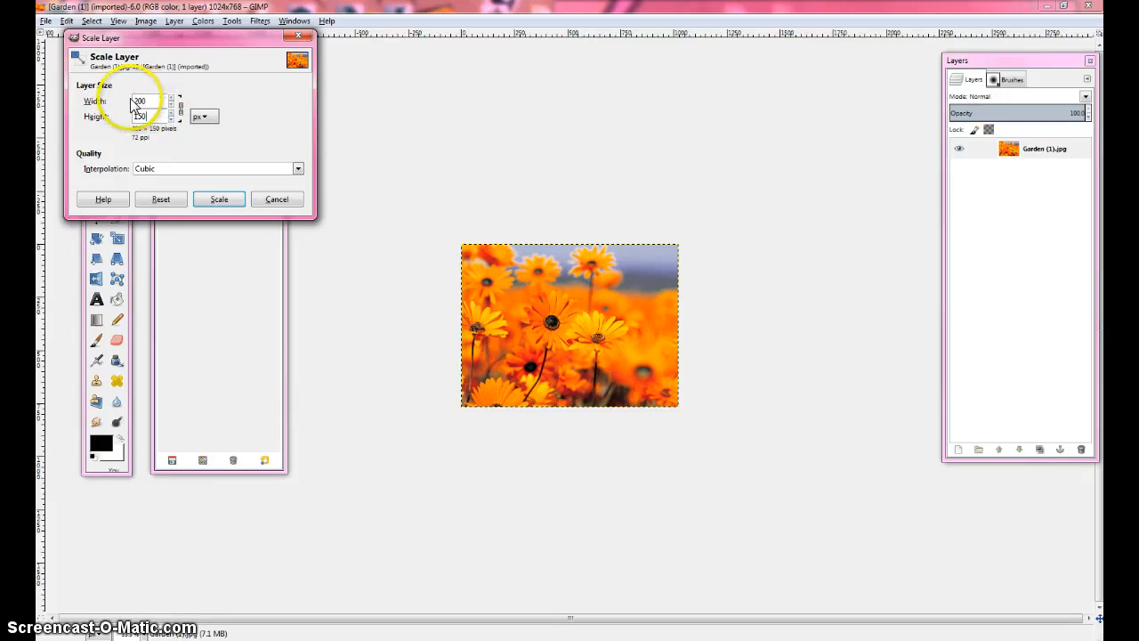
pyautogui.click(146, 100)
pyautogui.click(136, 117)
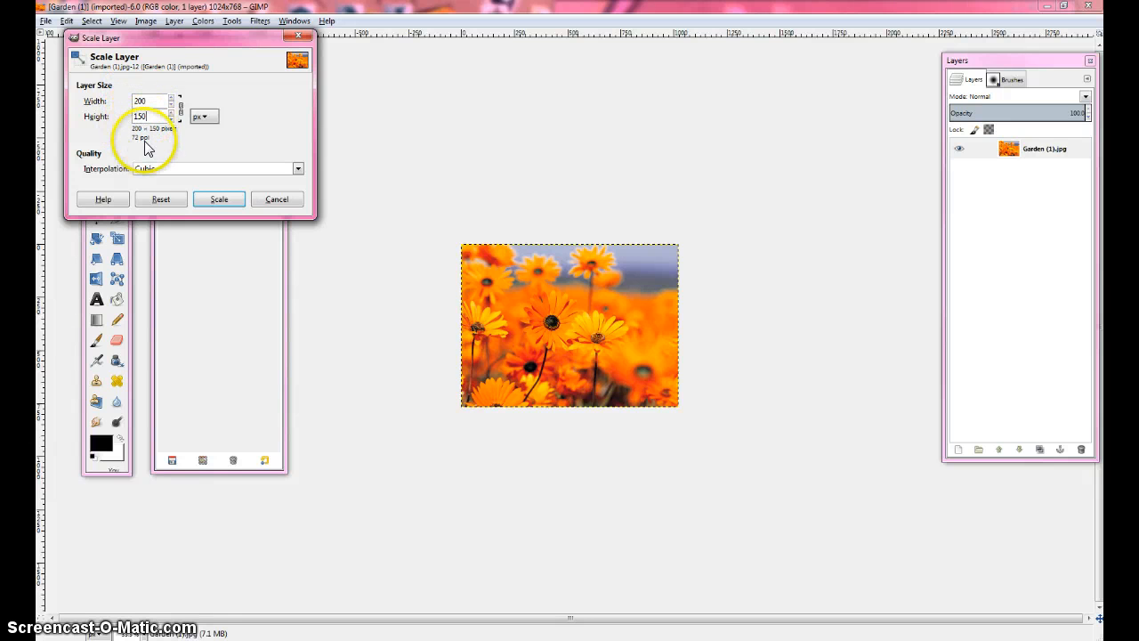
pyautogui.click(218, 200)
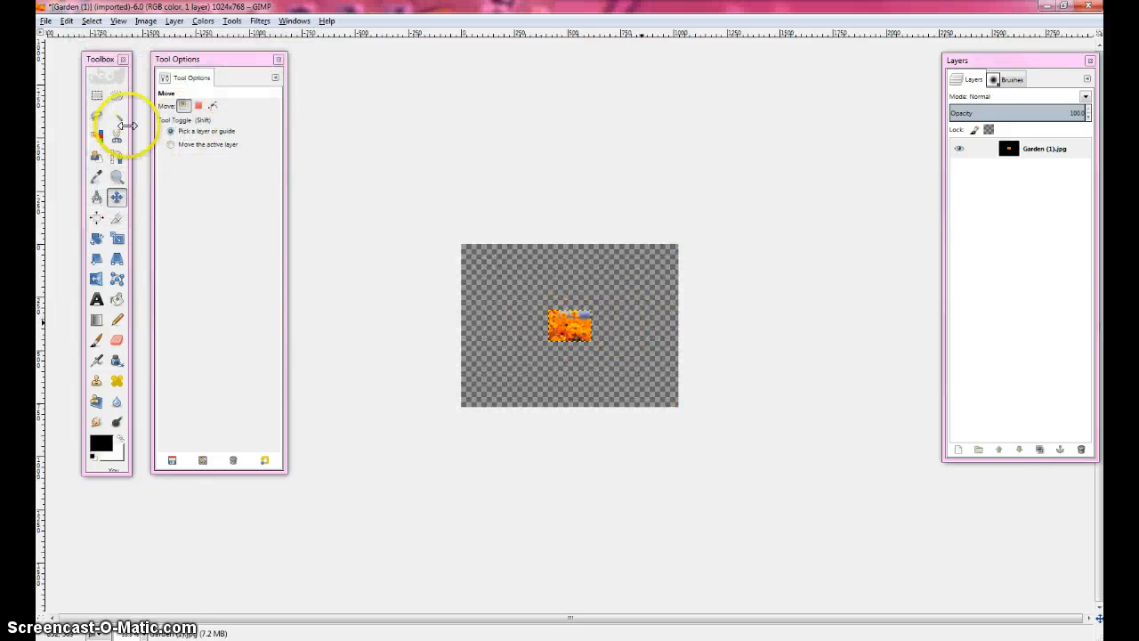
# Move the scaled-down Garden (1).jpg layer slightly with the Move tool and return it to the canvas centre
pyautogui.click(116, 199)
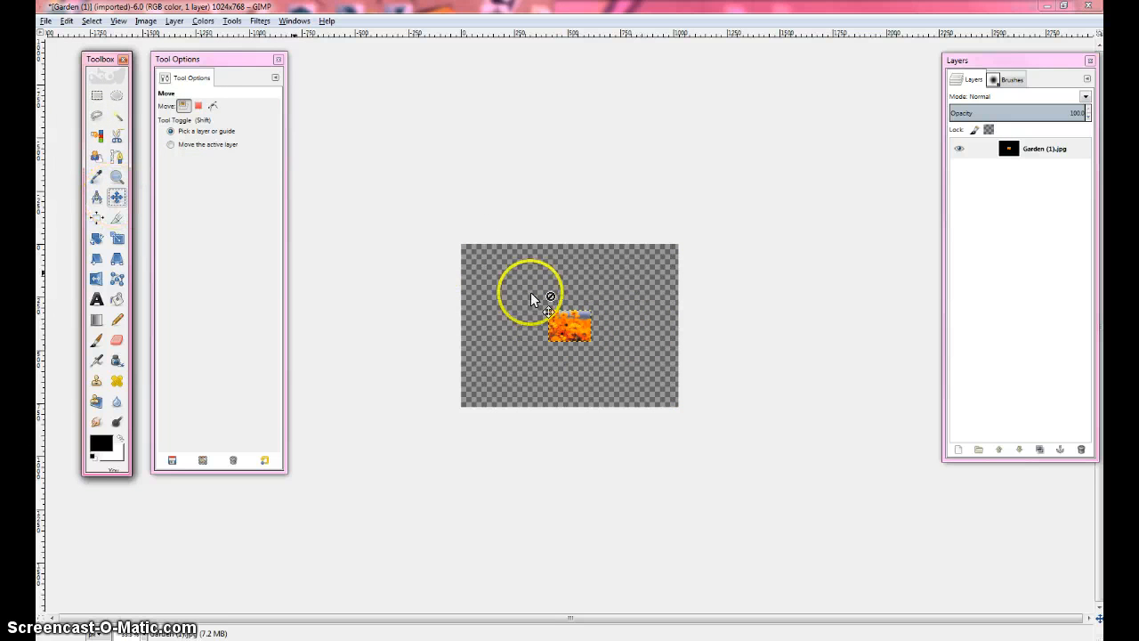
pyautogui.click(563, 313)
pyautogui.moveTo(528, 311); pyautogui.dragTo(563, 331)
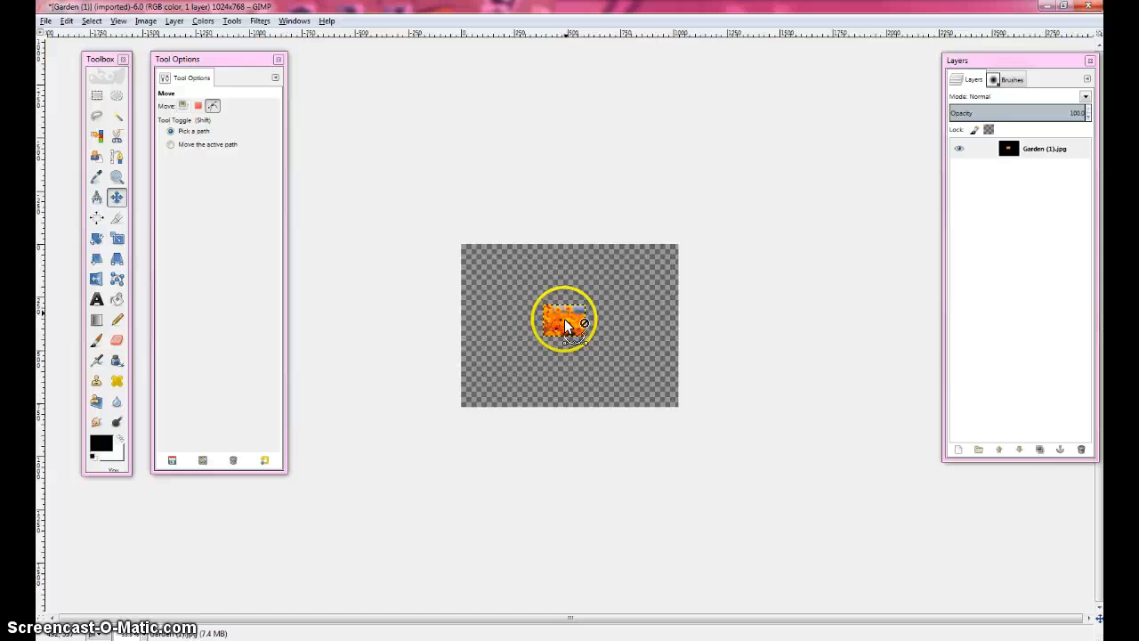
pyautogui.moveTo(579, 323); pyautogui.dragTo(586, 329)
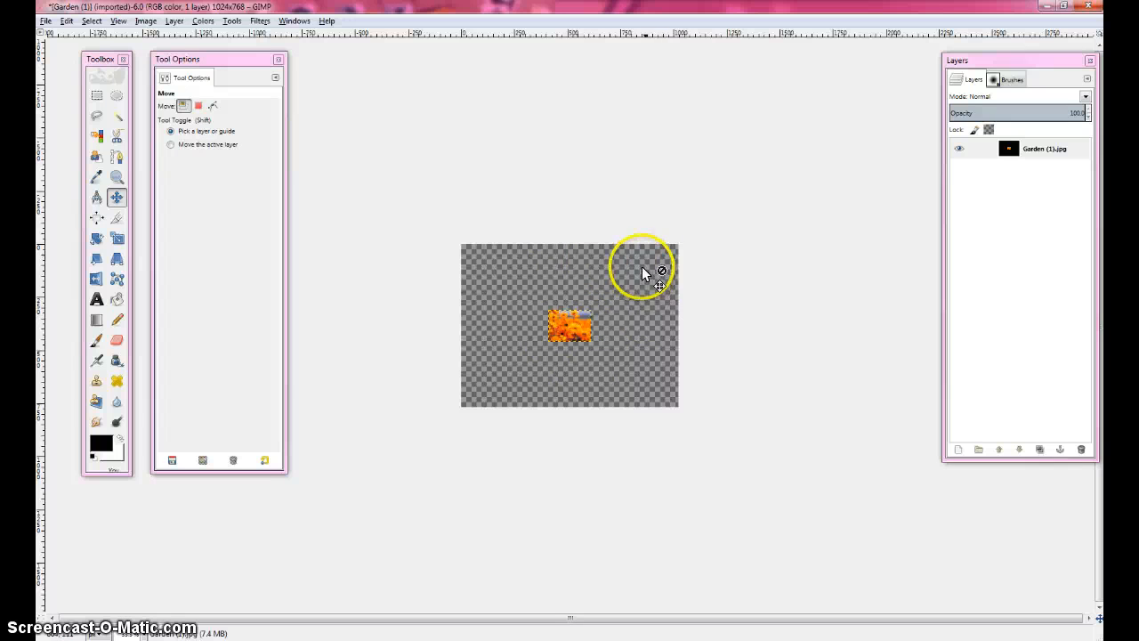
pyautogui.moveTo(472, 258)
pyautogui.mouseDown()
pyautogui.moveTo(490, 363)
pyautogui.moveTo(638, 373)
pyautogui.moveTo(636, 275)
pyautogui.mouseUp()
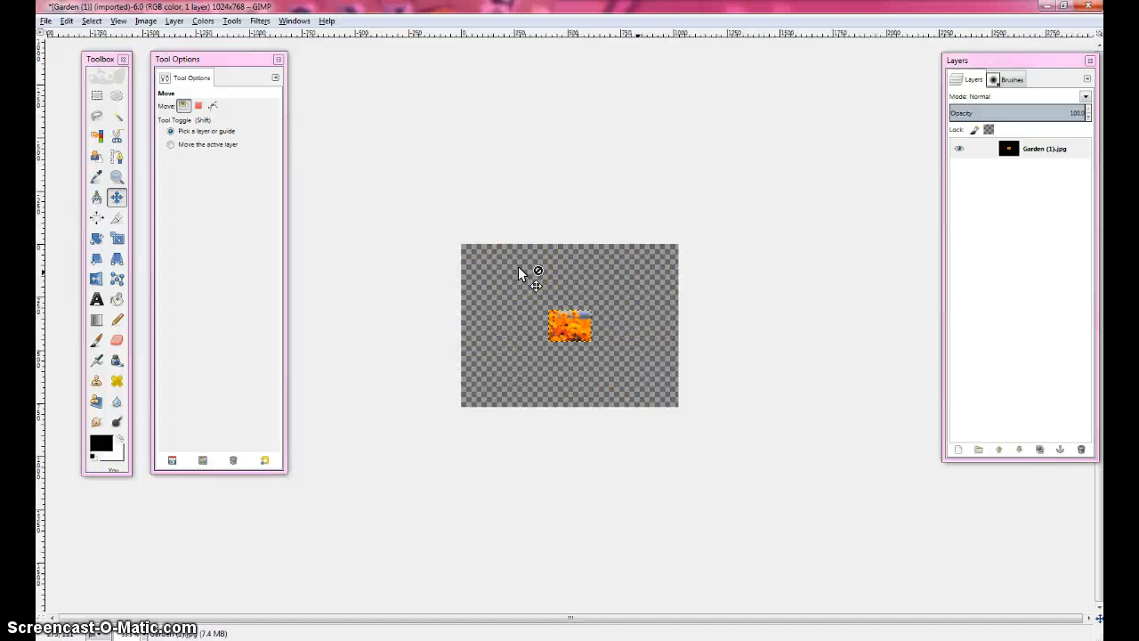
# Resize the image canvas to 200 by 150 pixels with the width and height kept in proportion
pyautogui.click(147, 22)
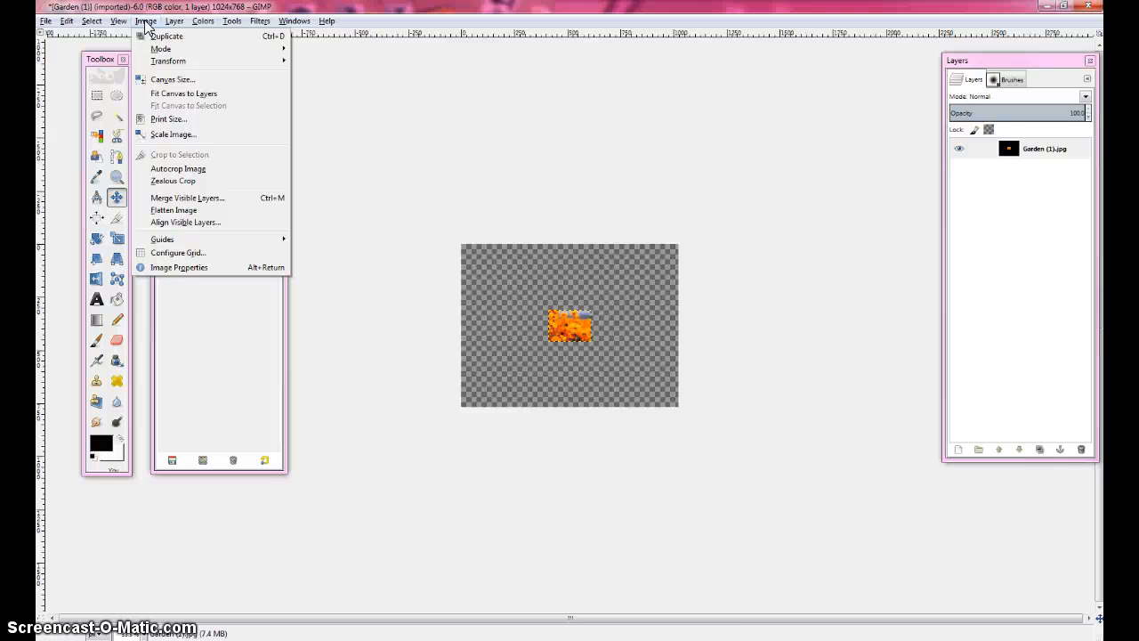
pyautogui.moveTo(147, 25); pyautogui.dragTo(185, 140)
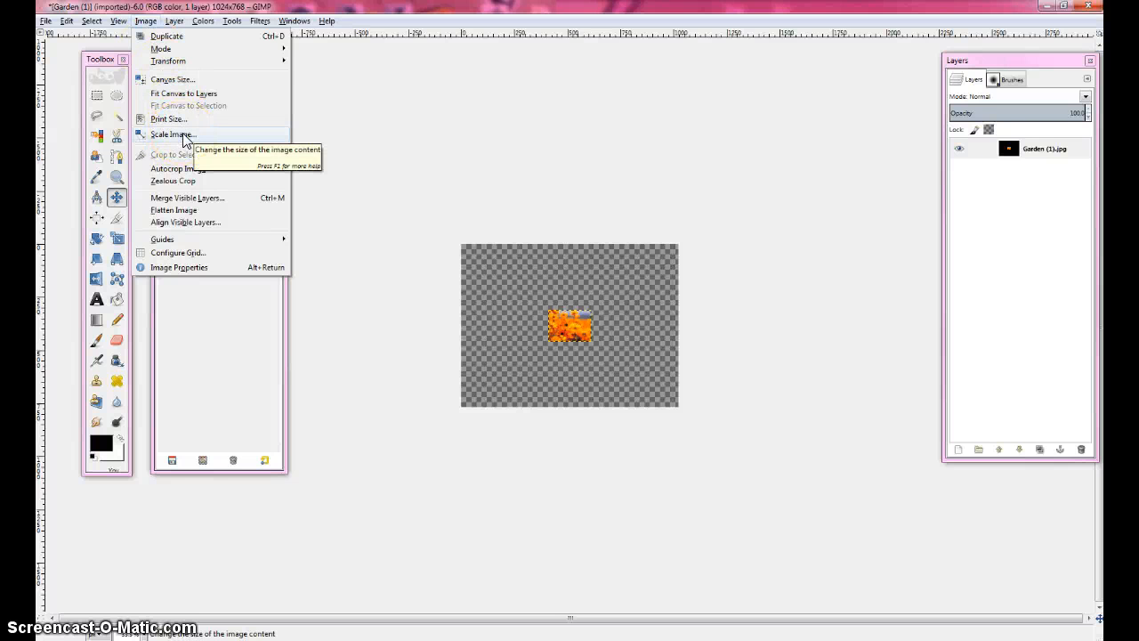
pyautogui.click(172, 81)
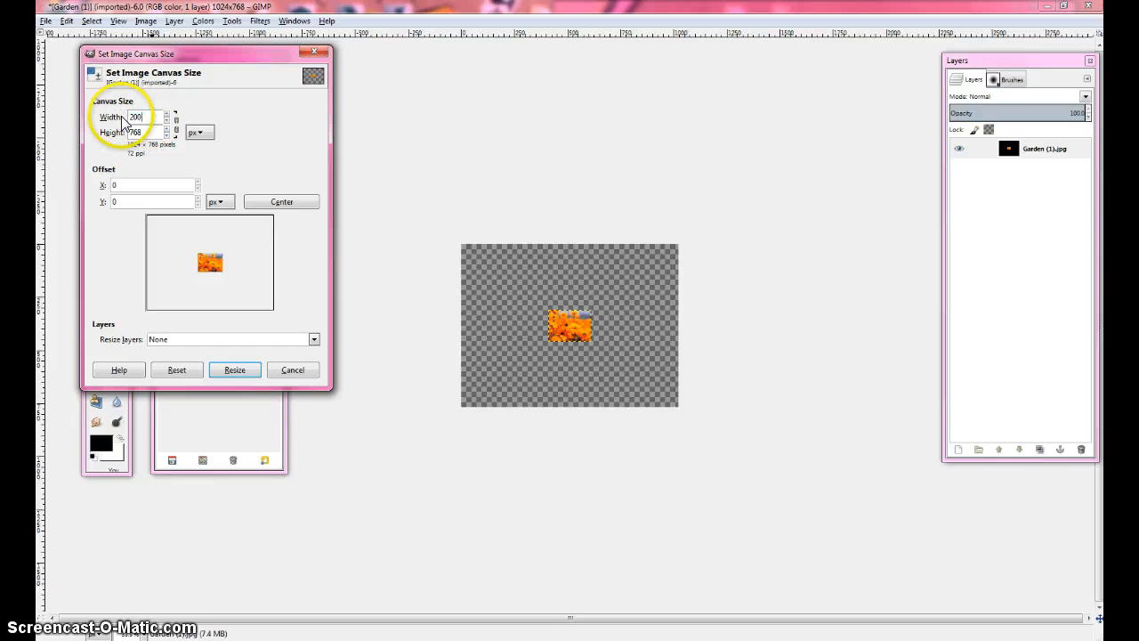
pyautogui.click(150, 131)
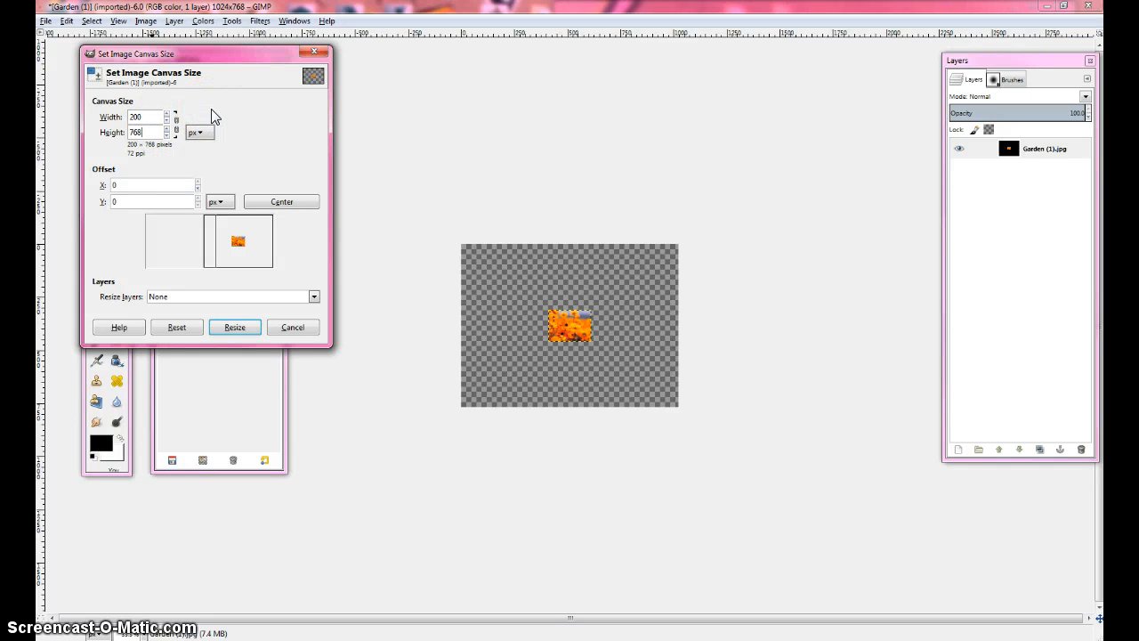
pyautogui.moveTo(155, 116); pyautogui.dragTo(121, 121)
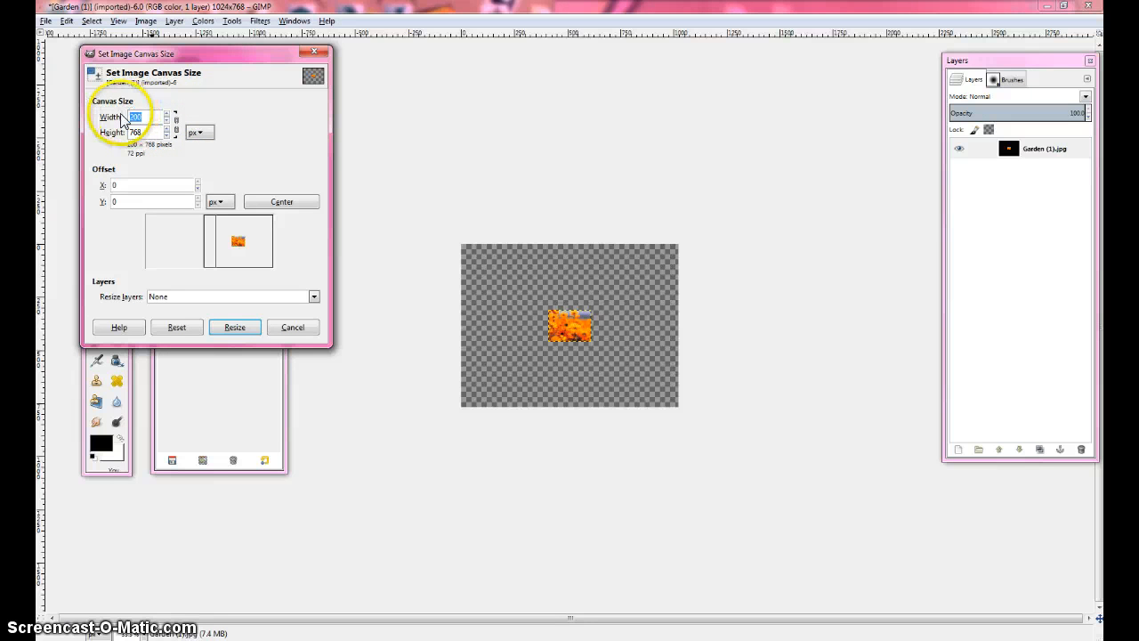
pyautogui.click(176, 127)
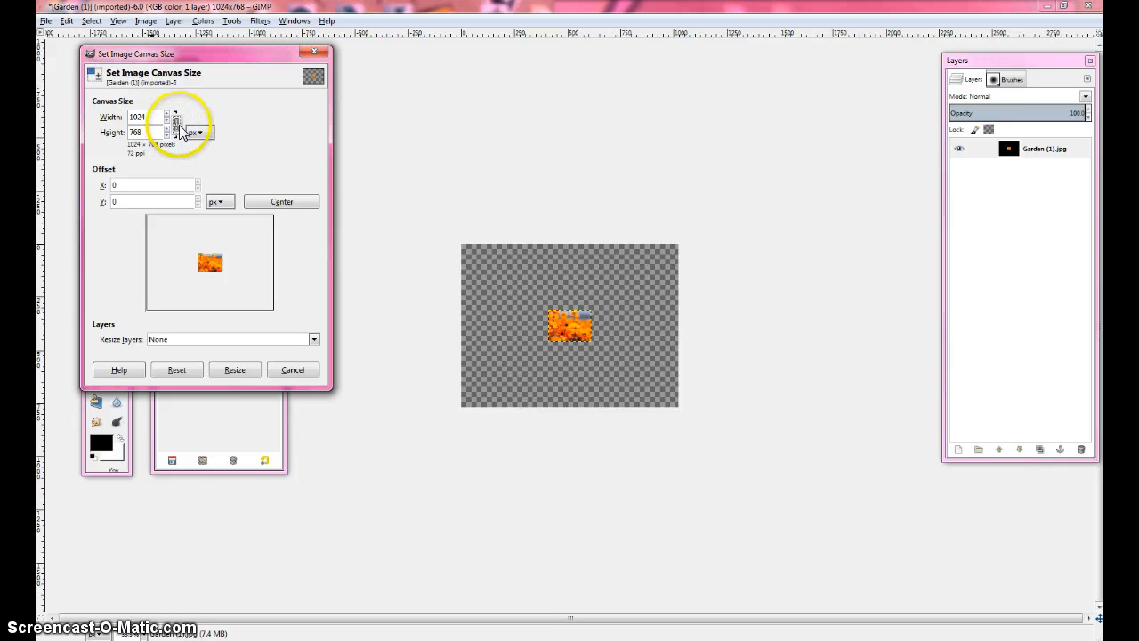
pyautogui.moveTo(155, 119); pyautogui.dragTo(100, 121)
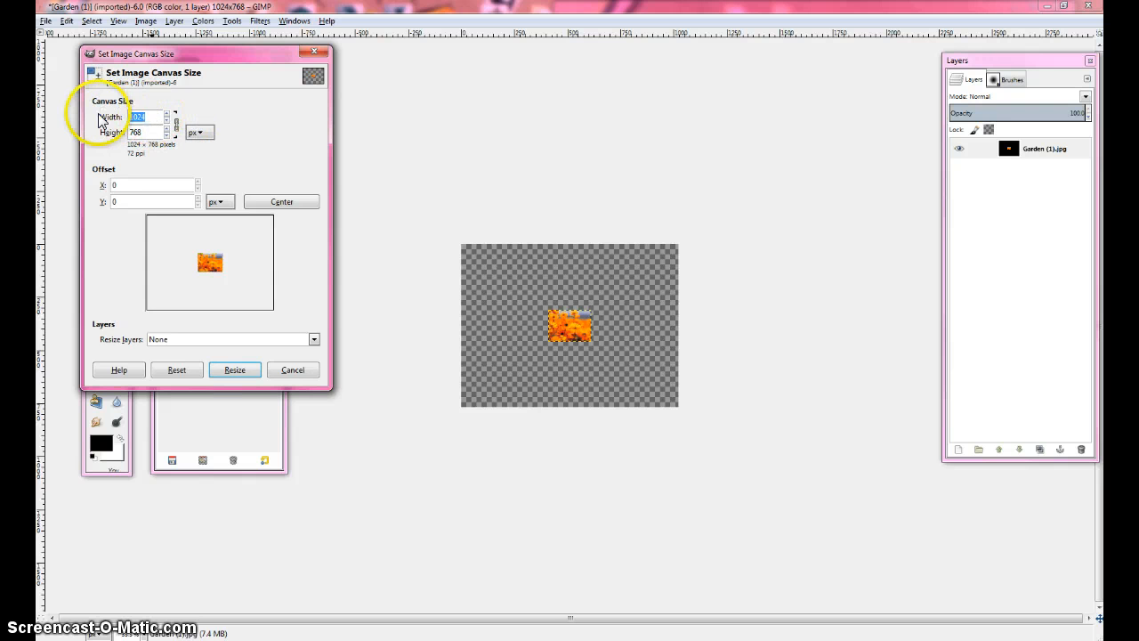
pyautogui.write('200')
pyautogui.press('Tab')
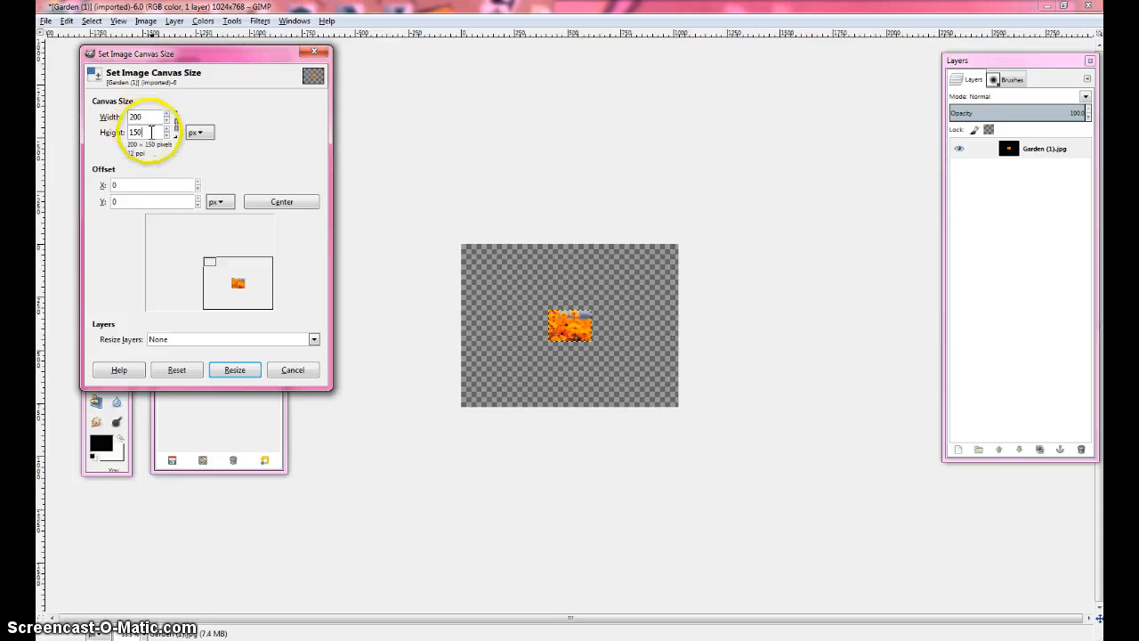
pyautogui.write('150')
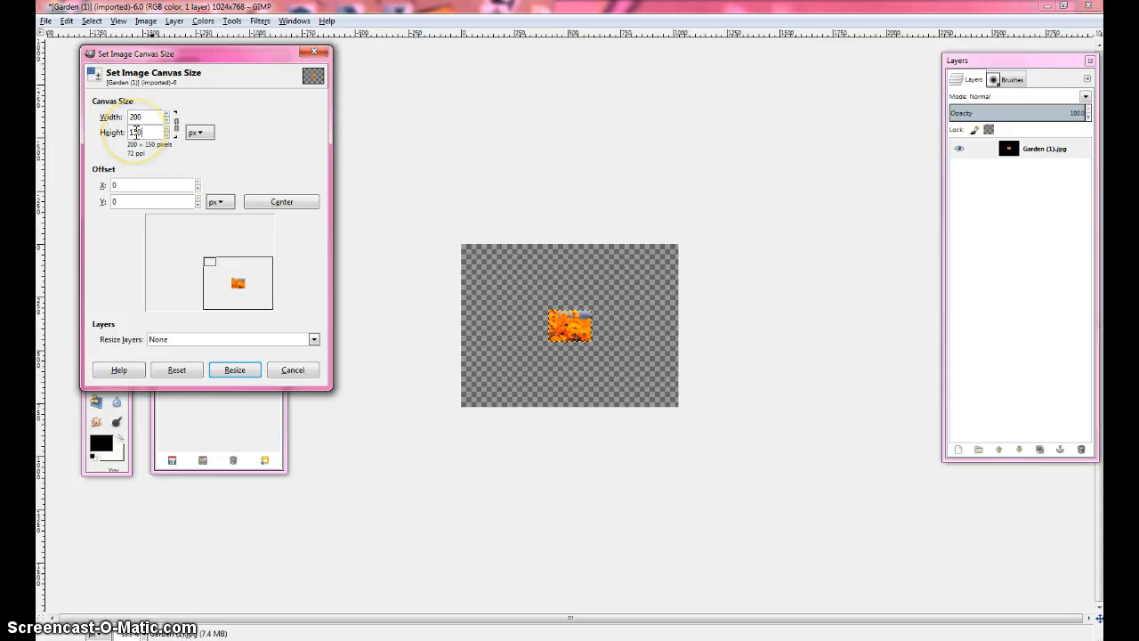
pyautogui.click(231, 363)
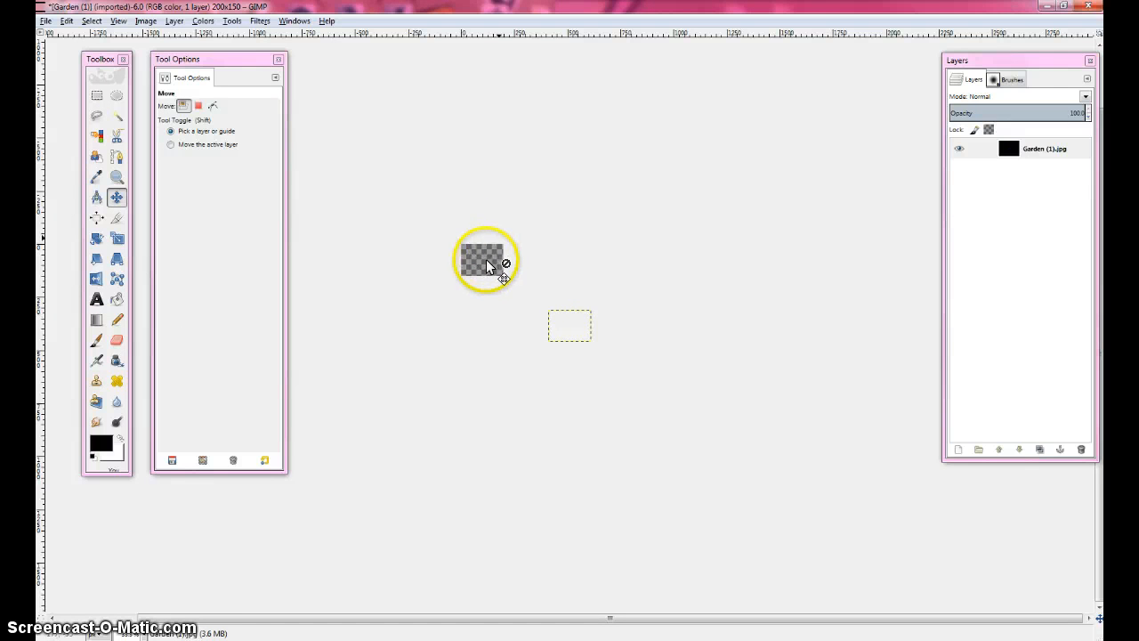
# Move the Garden (1).jpg layer onto the resized canvas so that it fills it
pyautogui.click(1042, 167)
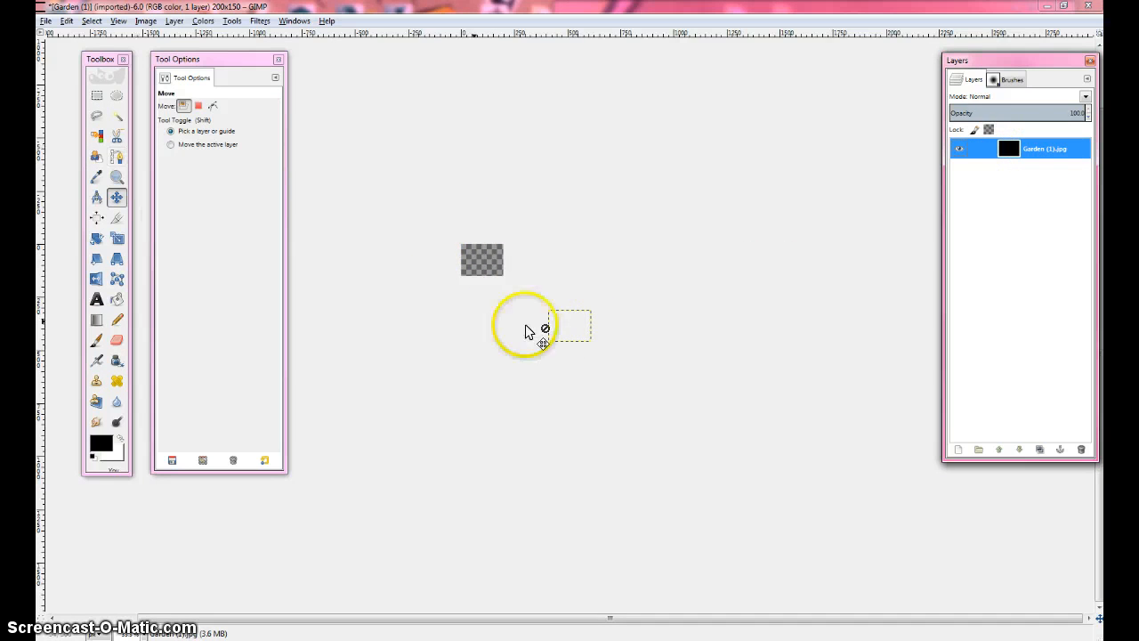
pyautogui.moveTo(568, 331); pyautogui.dragTo(482, 260)
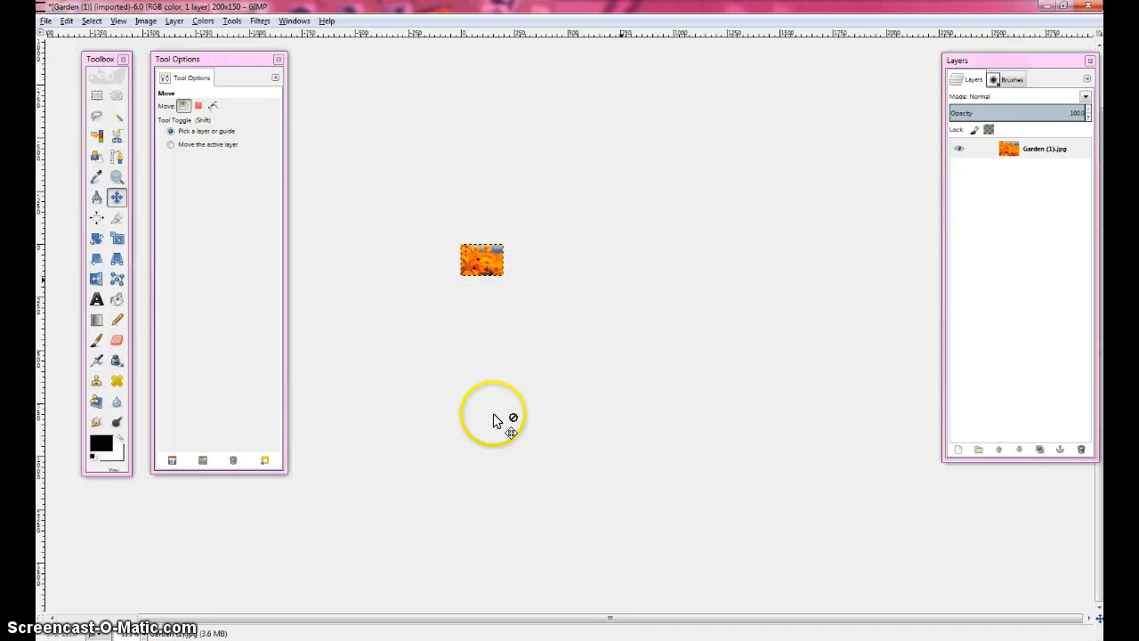
# Shift the Garden (1).jpg layer slightly down with the Move tool and nudge it back into line with the canvas edges
pyautogui.click(143, 633)
pyautogui.click(136, 537)
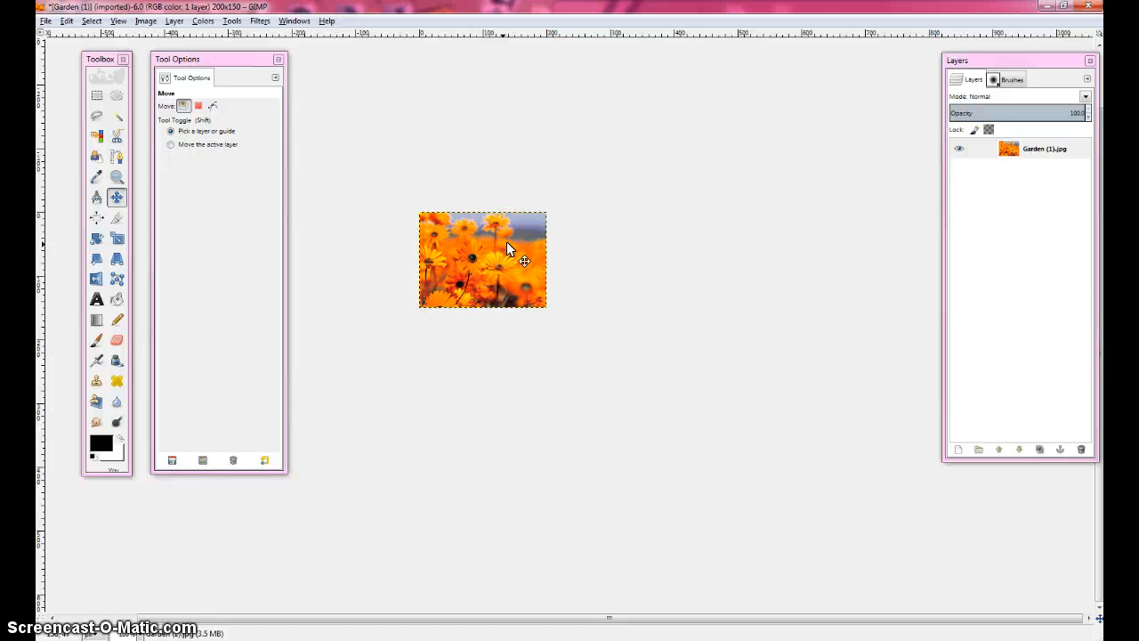
pyautogui.press('+')
pyautogui.press('+')
pyautogui.press('+')
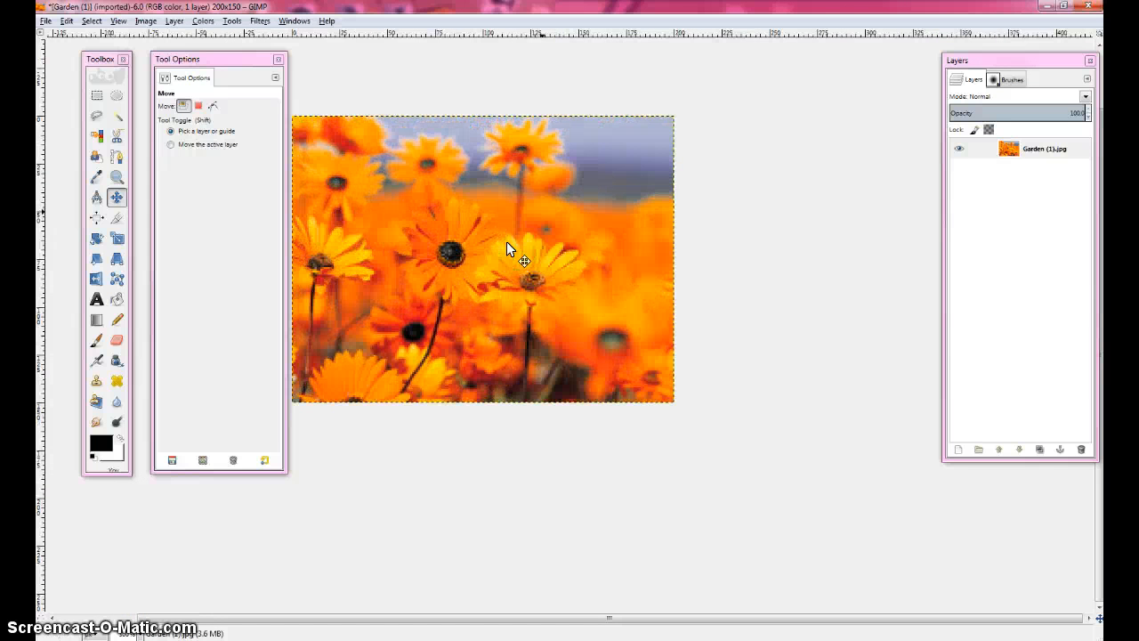
pyautogui.moveTo(468, 252); pyautogui.dragTo(466, 273)
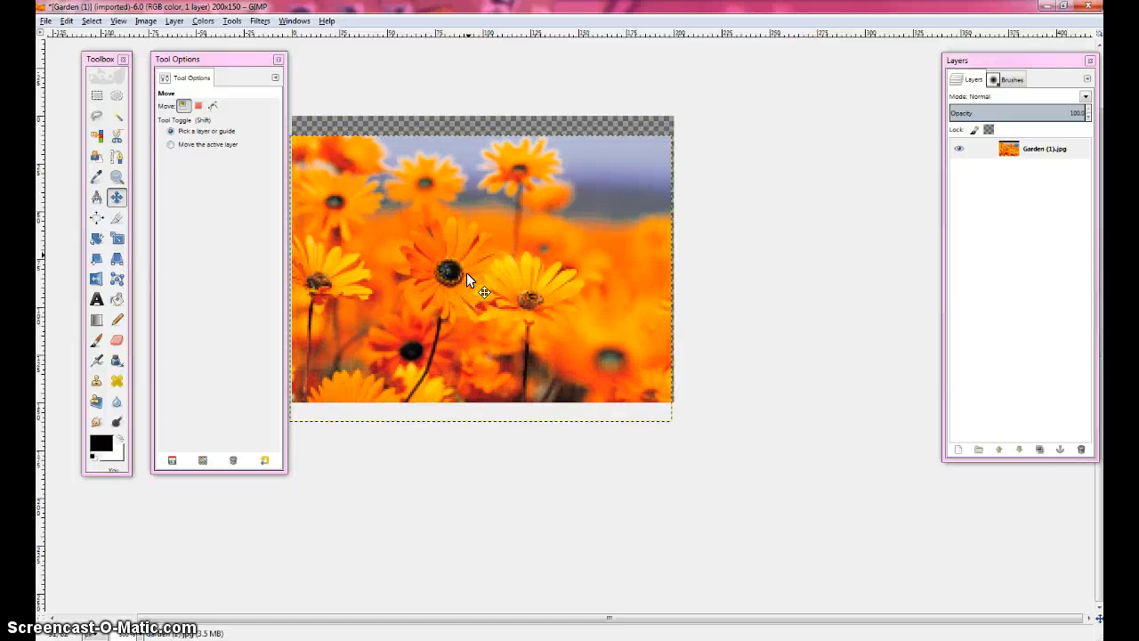
pyautogui.press('Up')
pyautogui.press('Up')
pyautogui.press('Up')
pyautogui.press('Up')
pyautogui.press('Up')
pyautogui.press('Up')
pyautogui.press('Up')
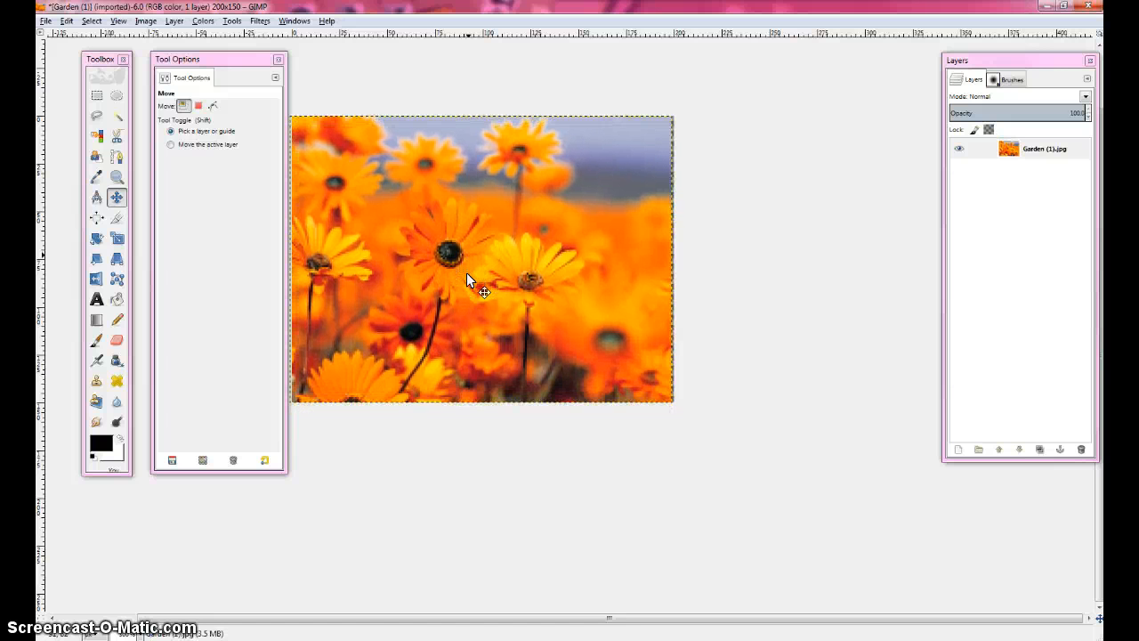
pyautogui.press('Right')
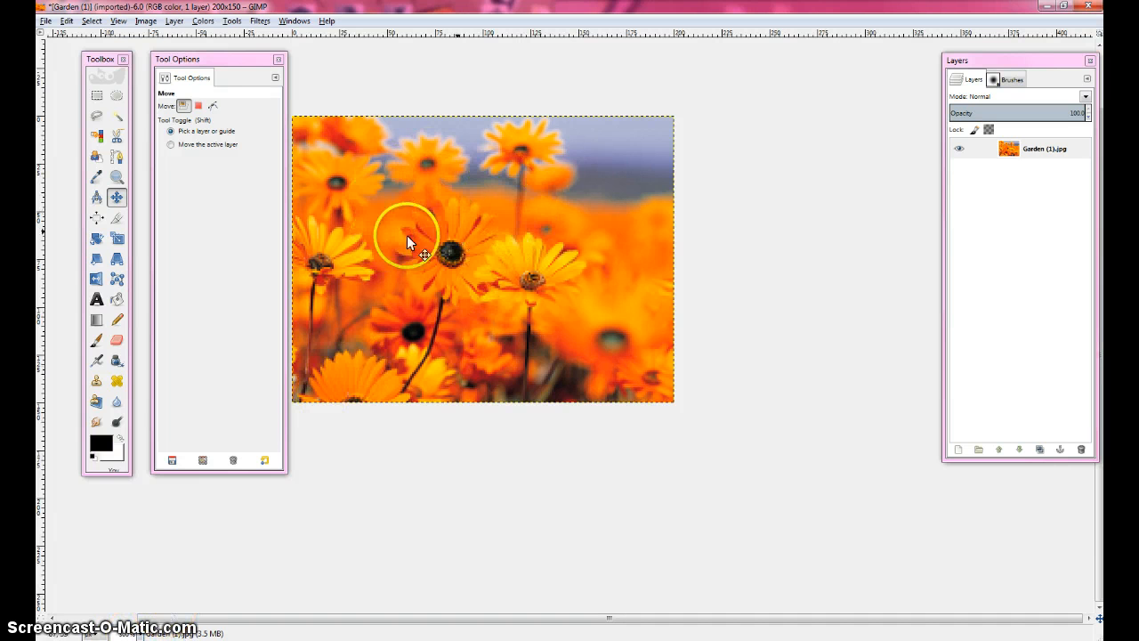
pyautogui.click(138, 630)
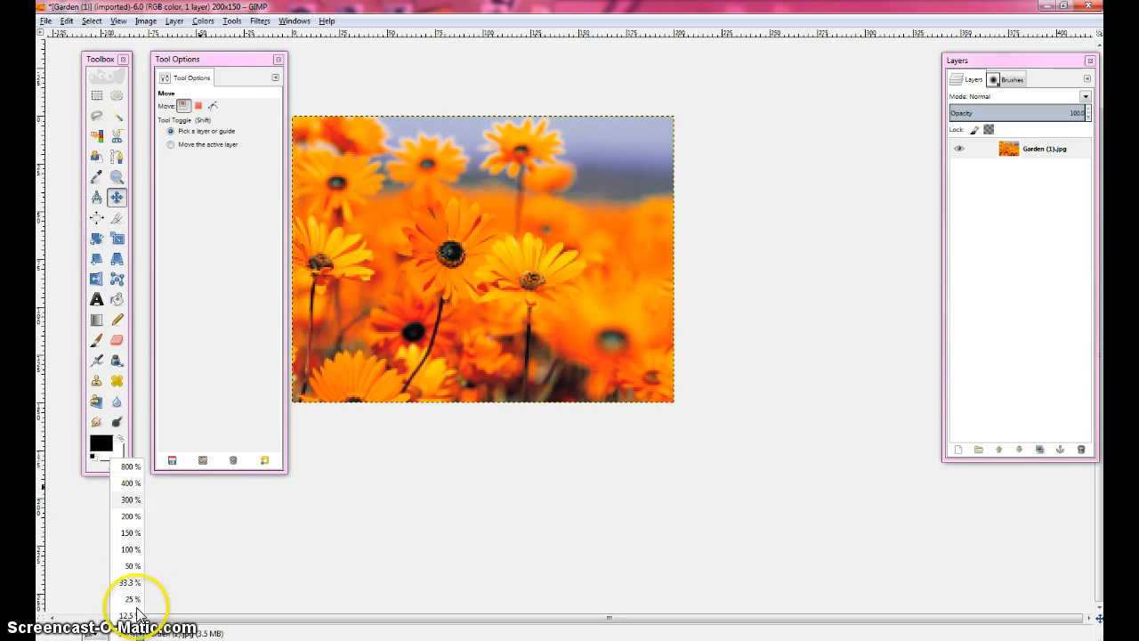
pyautogui.click(140, 552)
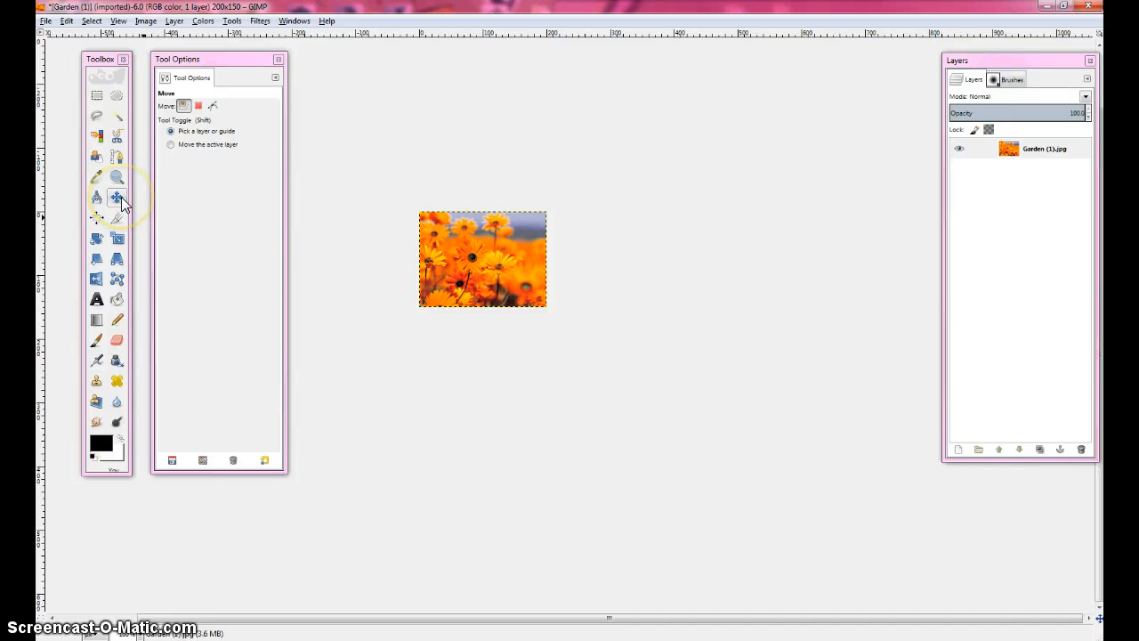
pyautogui.click(118, 237)
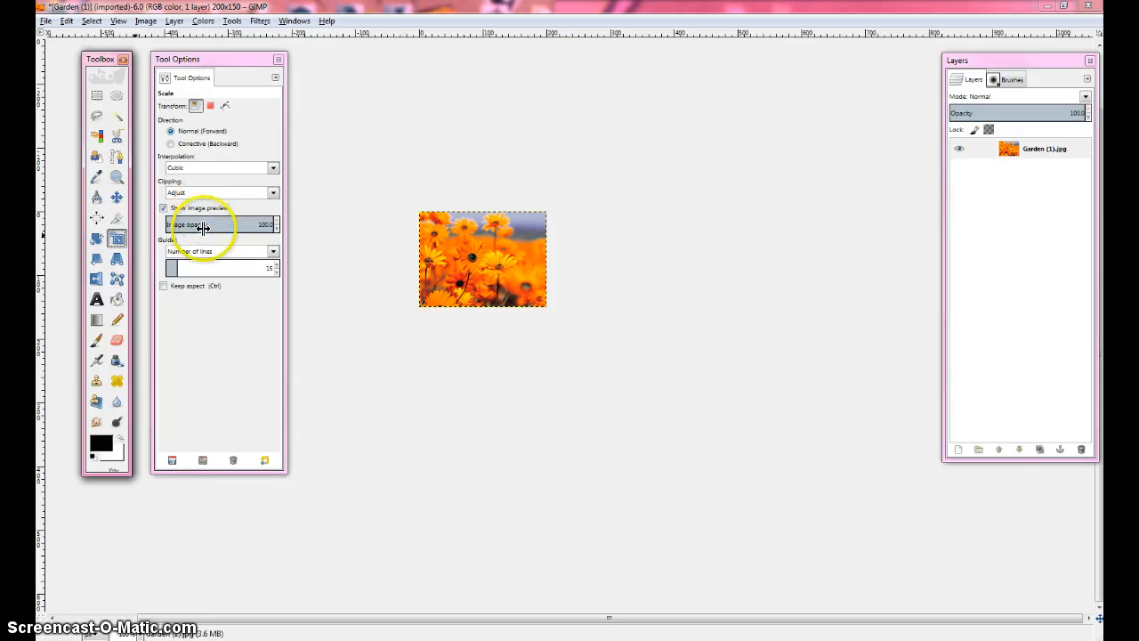
pyautogui.click(117, 280)
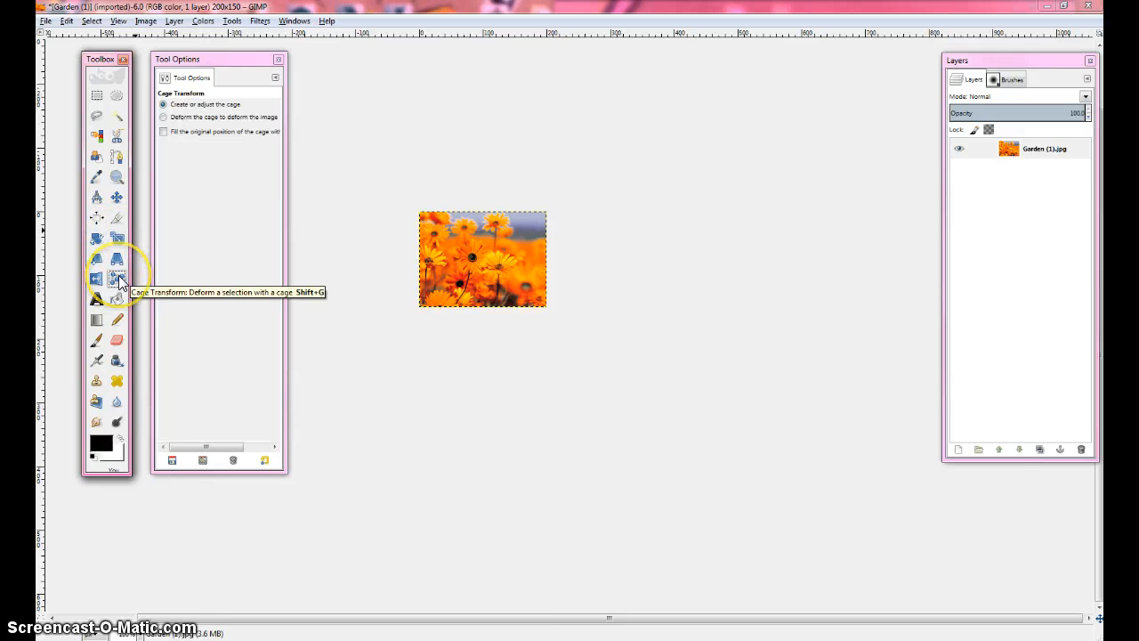
pyautogui.click(544, 268)
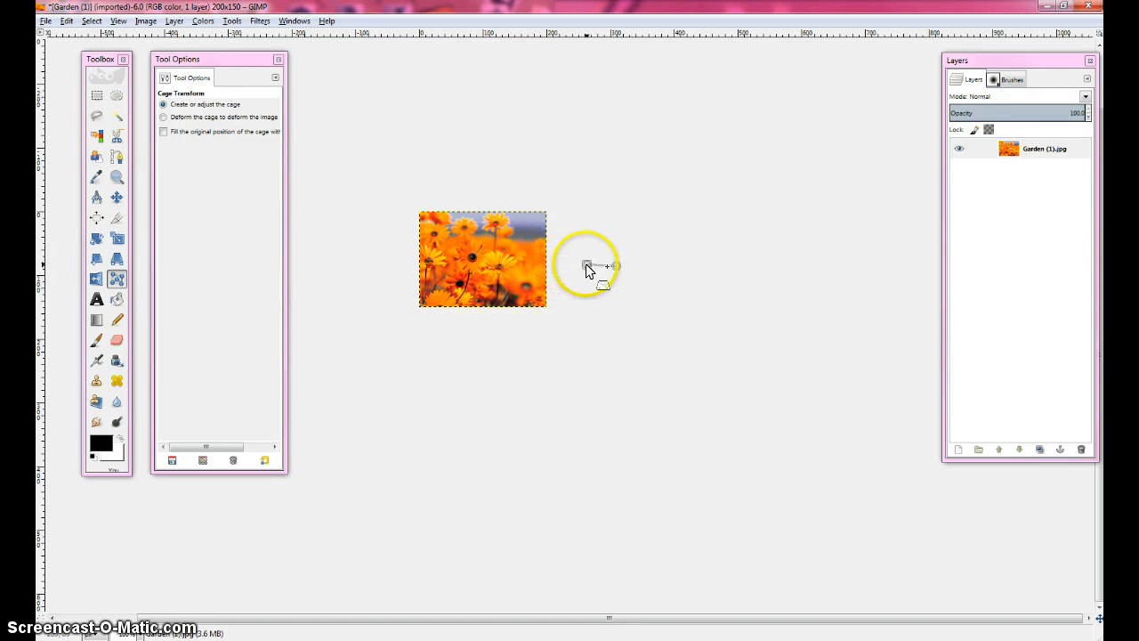
pyautogui.click(589, 264)
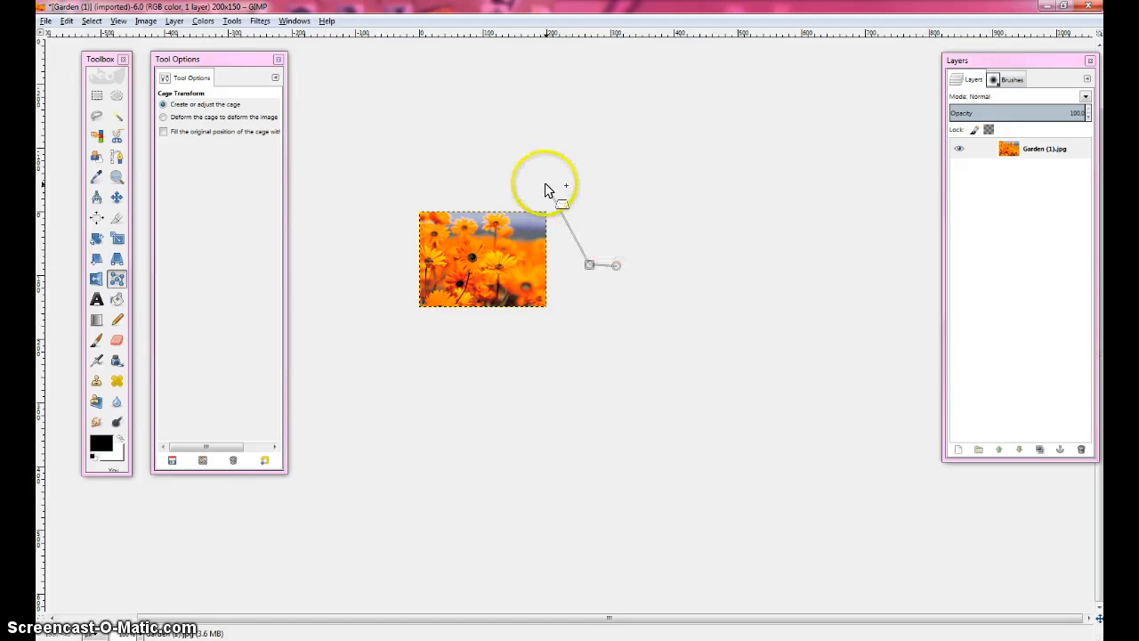
pyautogui.press('Tab')
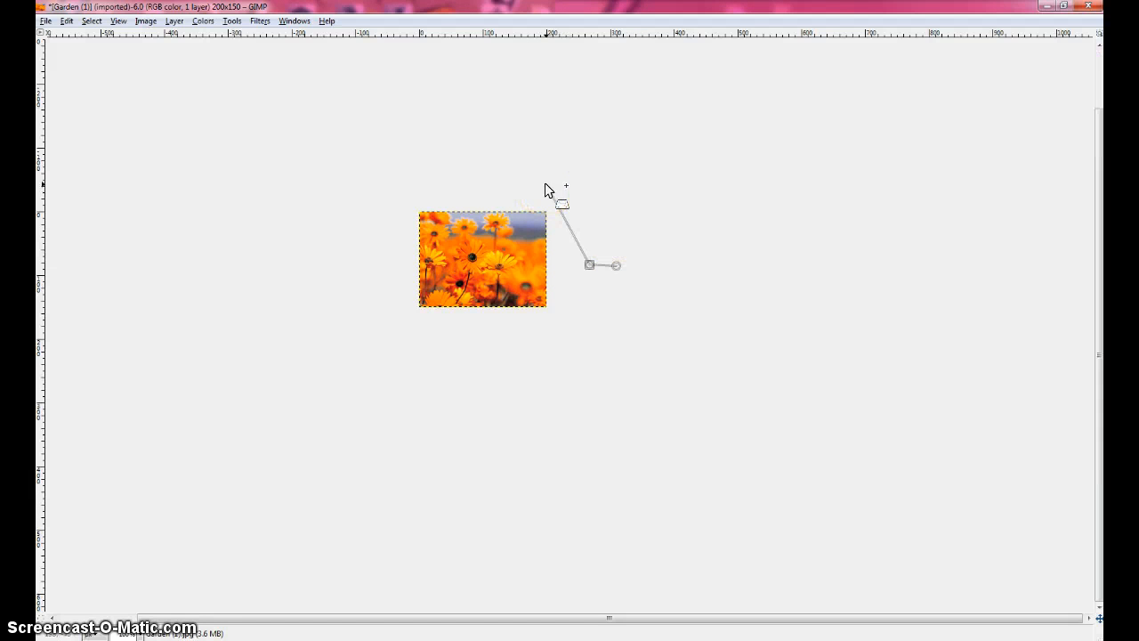
pyautogui.press('Tab')
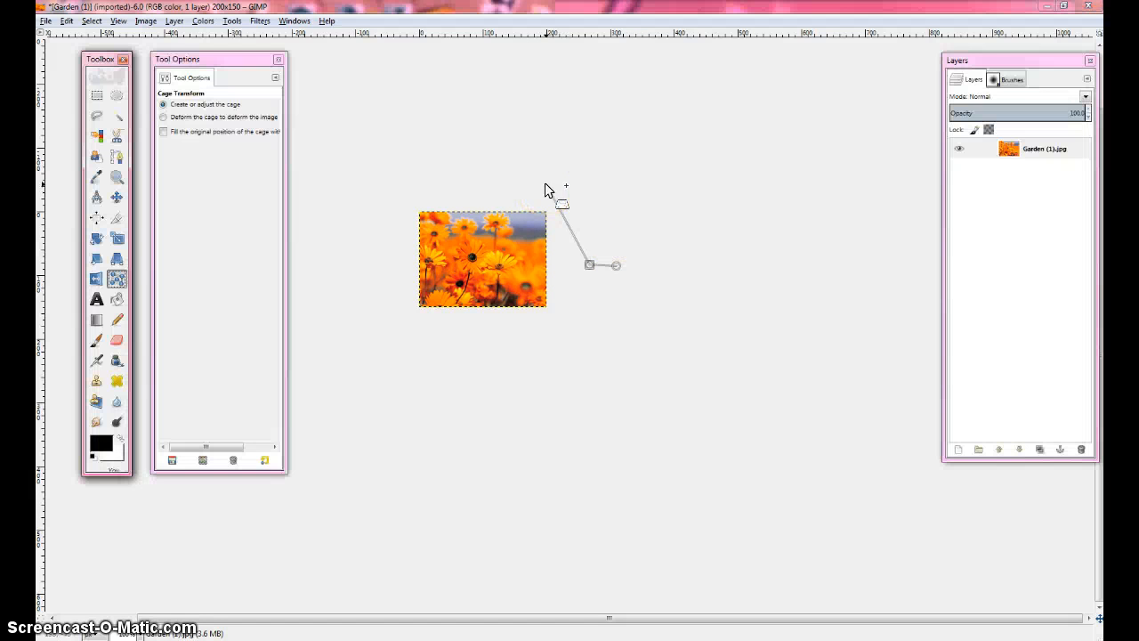
pyautogui.click(595, 219)
pyautogui.click(593, 215)
pyautogui.click(615, 265)
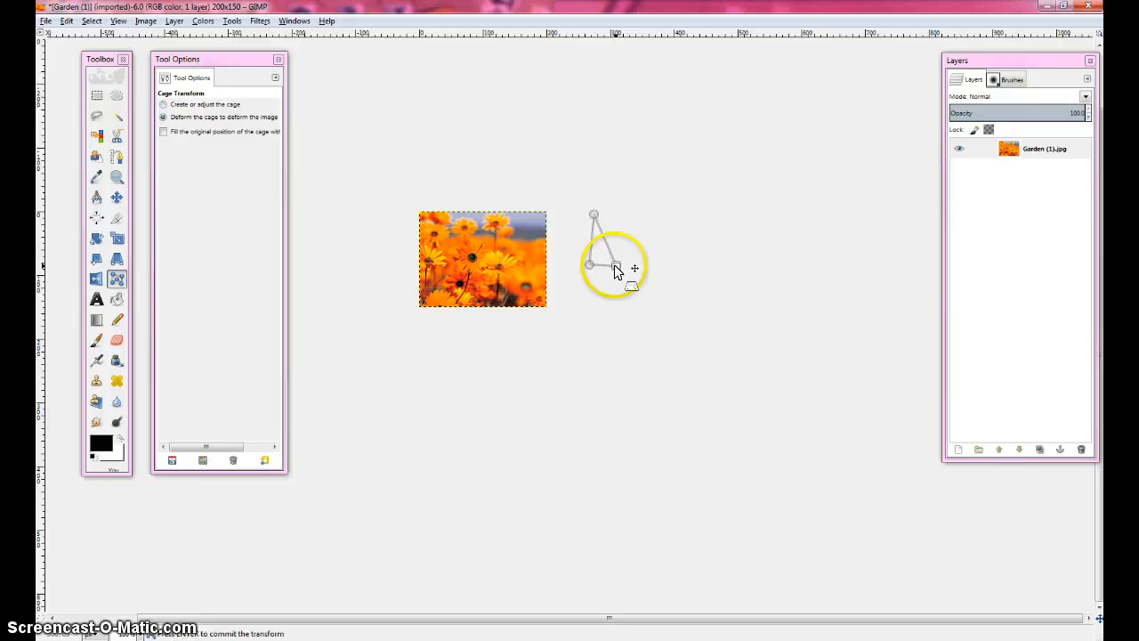
pyautogui.press('Escape')
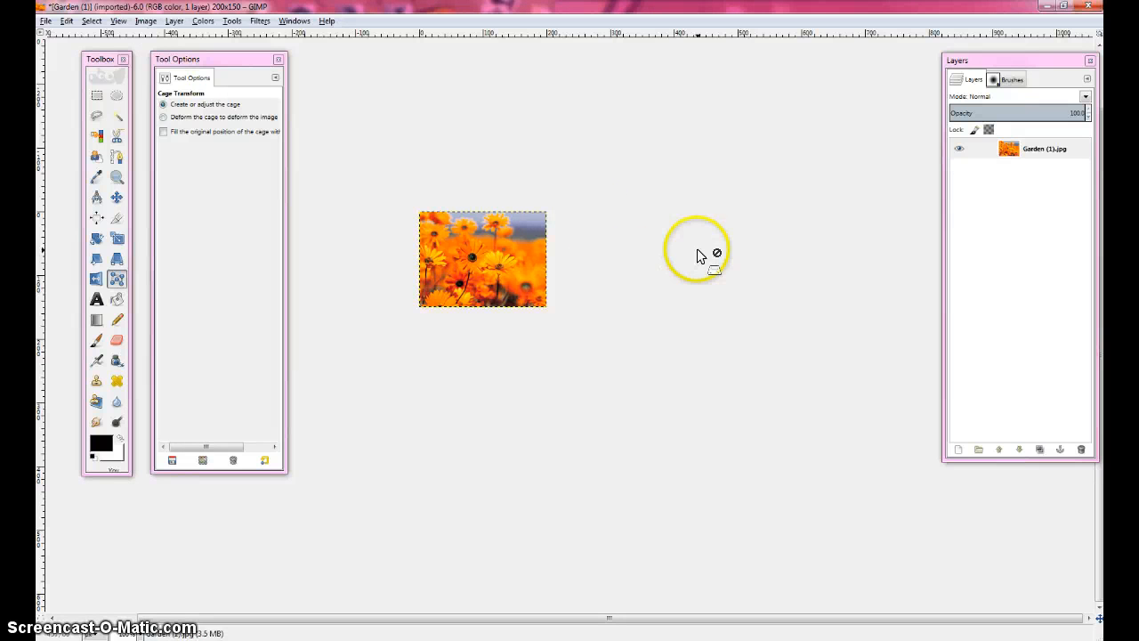
# Stretch the Garden (1).jpg layer to about 382 by 150 pixels with the Scale tool and undo the scaling
pyautogui.click(117, 239)
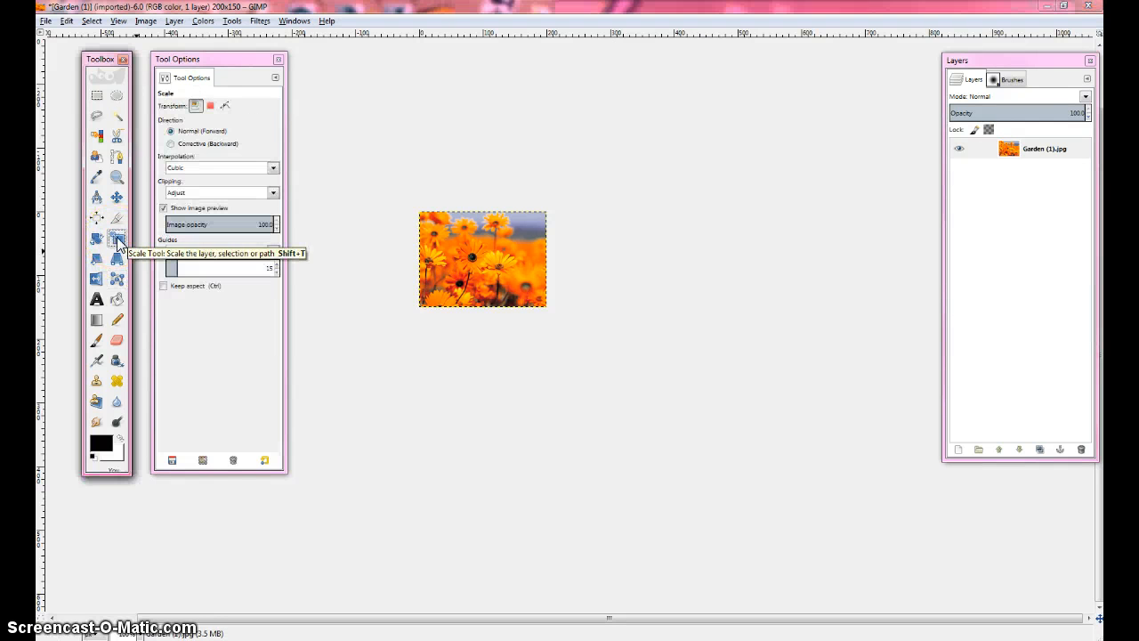
pyautogui.click(246, 348)
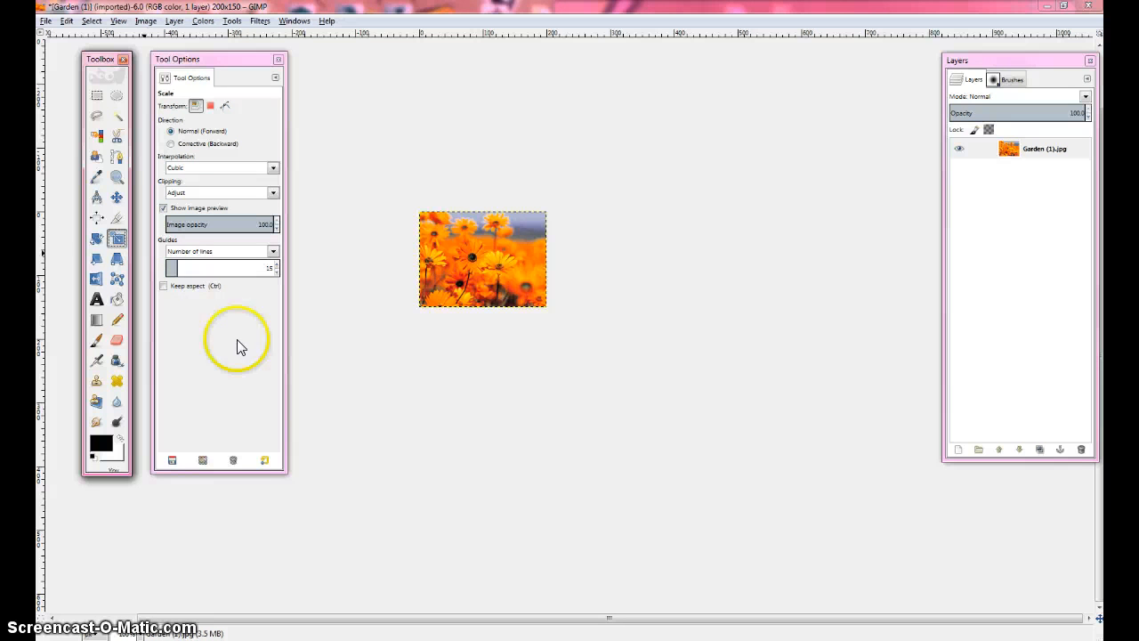
pyautogui.click(117, 240)
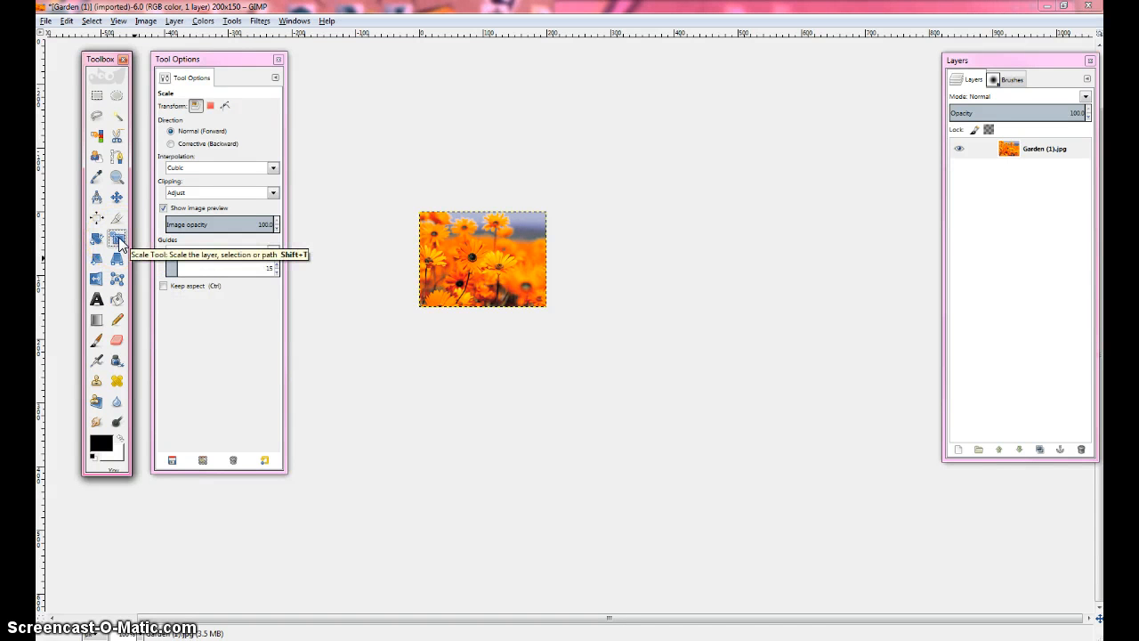
pyautogui.click(1043, 150)
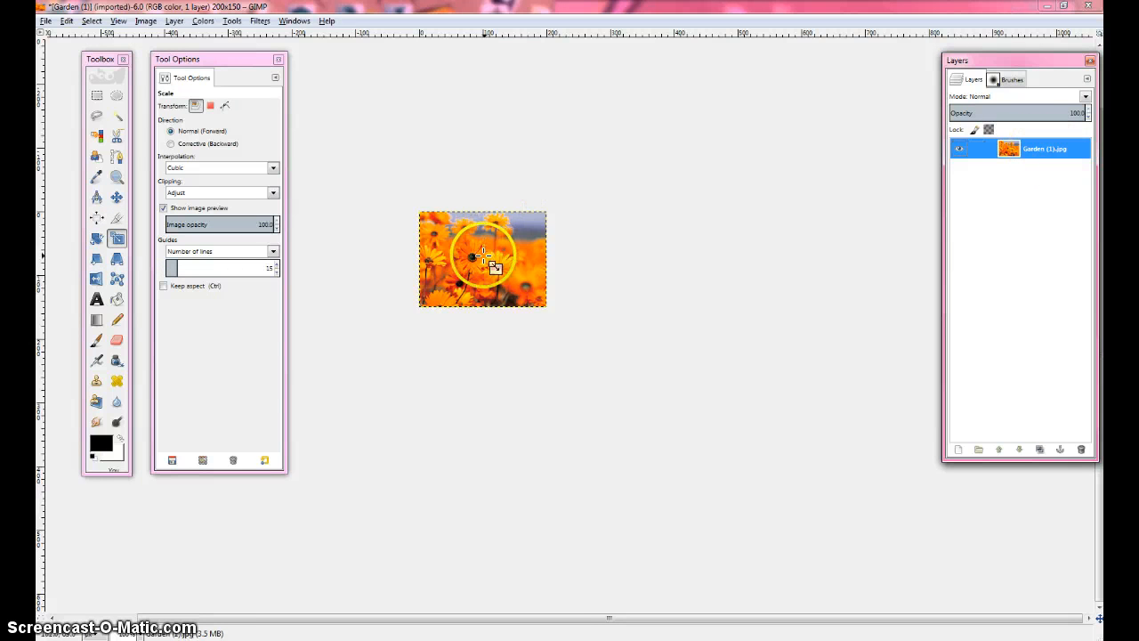
pyautogui.moveTo(534, 257); pyautogui.dragTo(579, 260)
pyautogui.moveTo(437, 206); pyautogui.dragTo(422, 354)
pyautogui.moveTo(577, 260); pyautogui.dragTo(674, 261)
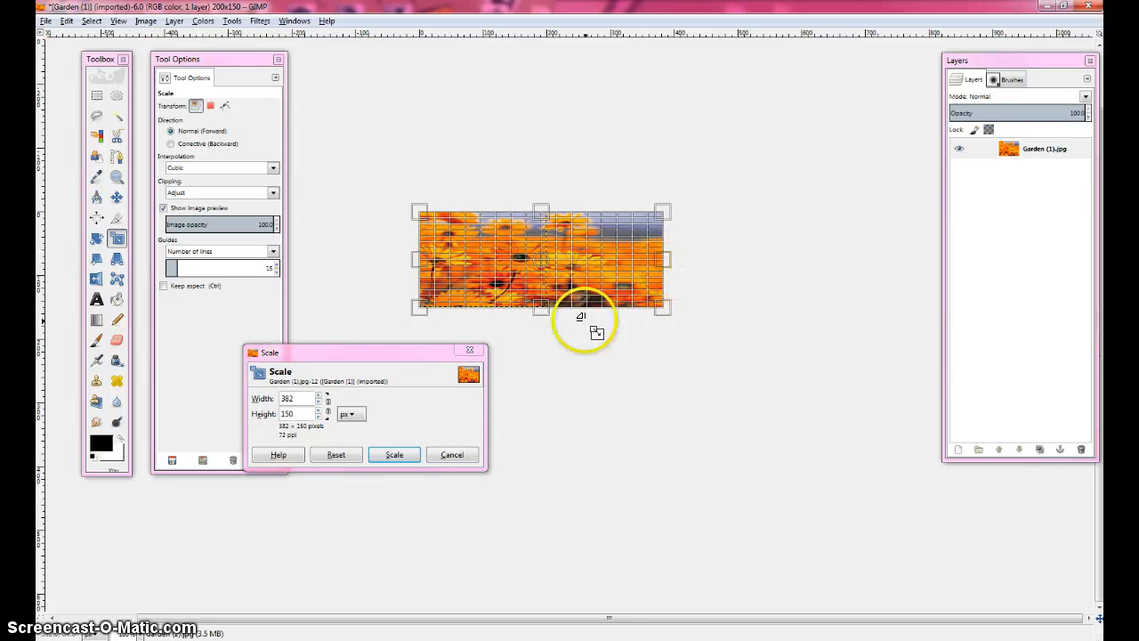
pyautogui.click(395, 455)
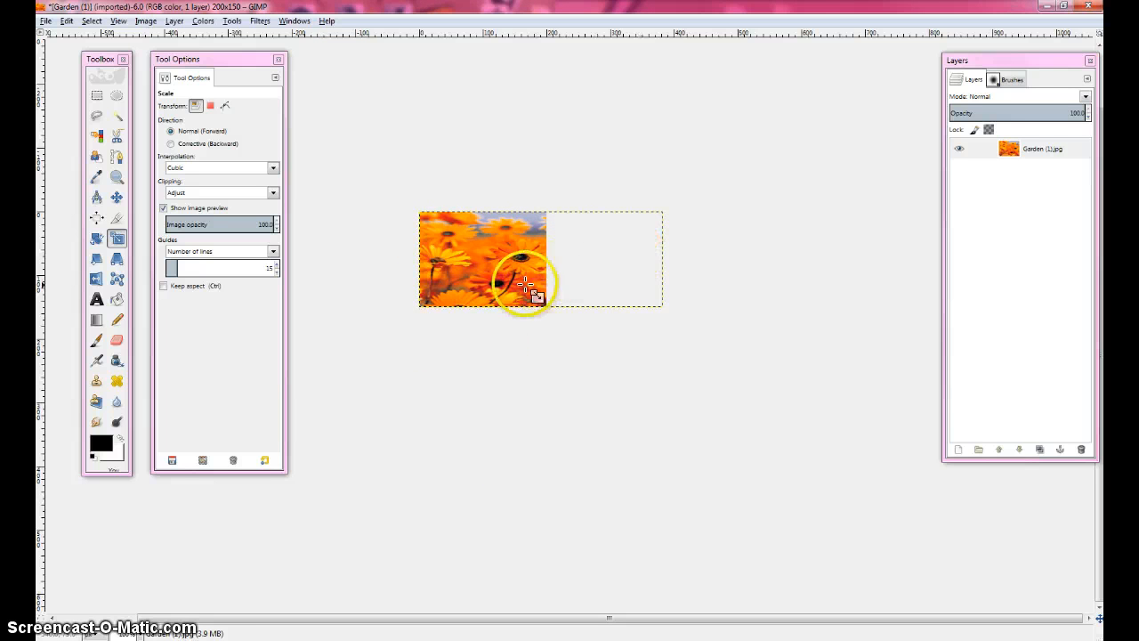
pyautogui.hotkey('ctrl', 'z')
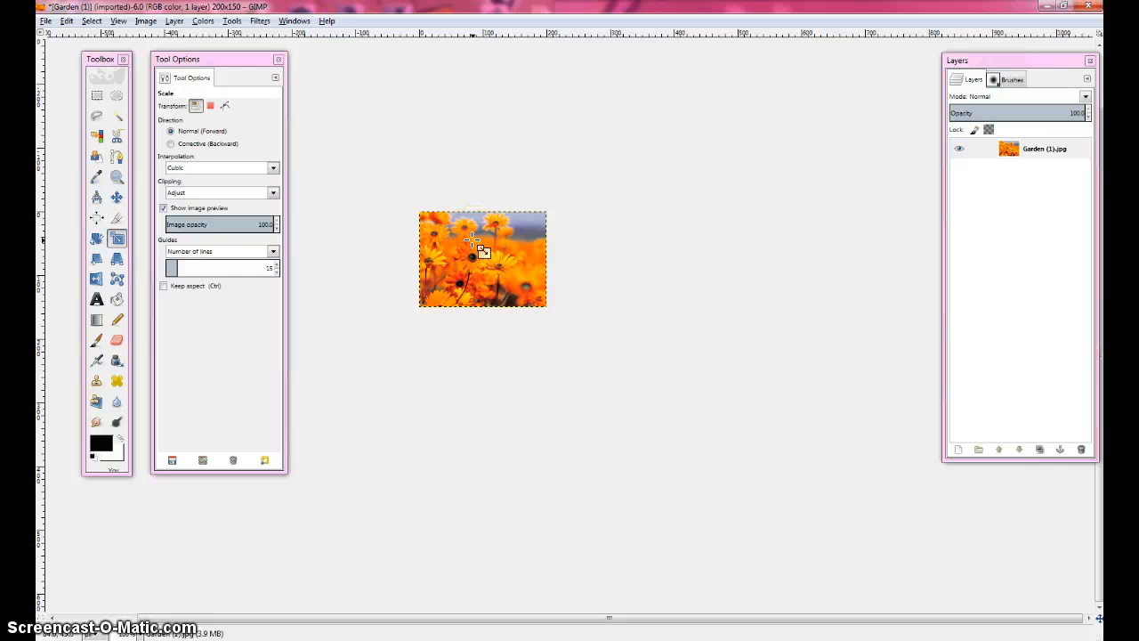
# Export the image to the Sample Pictures folder as sideBar1-yellowflower.jpg with JPEG quality 100
pyautogui.click(46, 22)
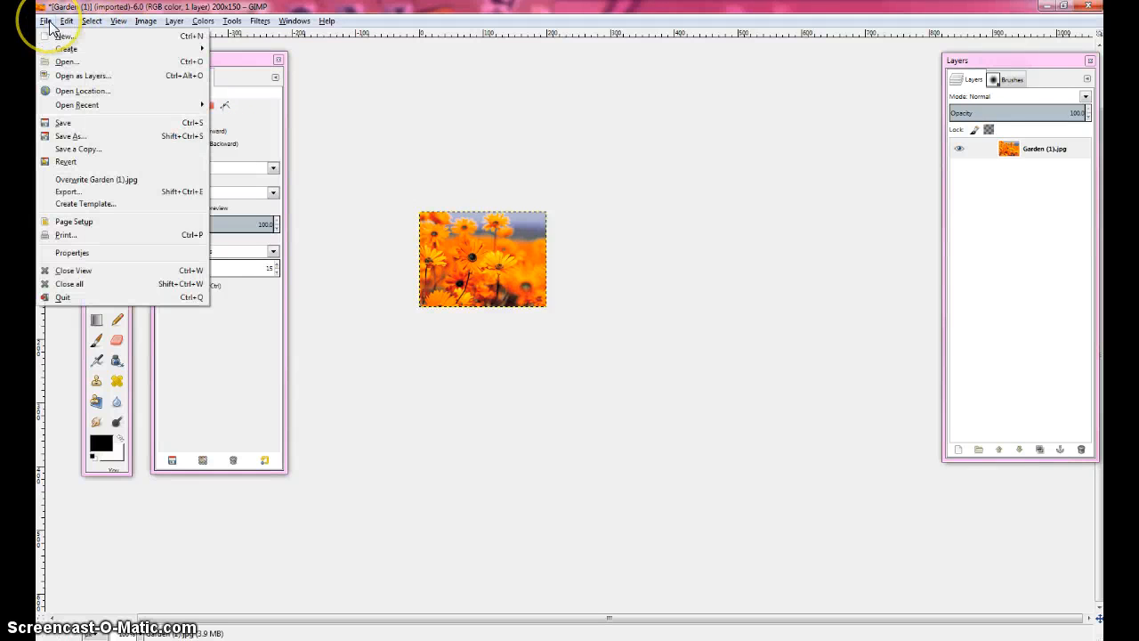
pyautogui.click(71, 192)
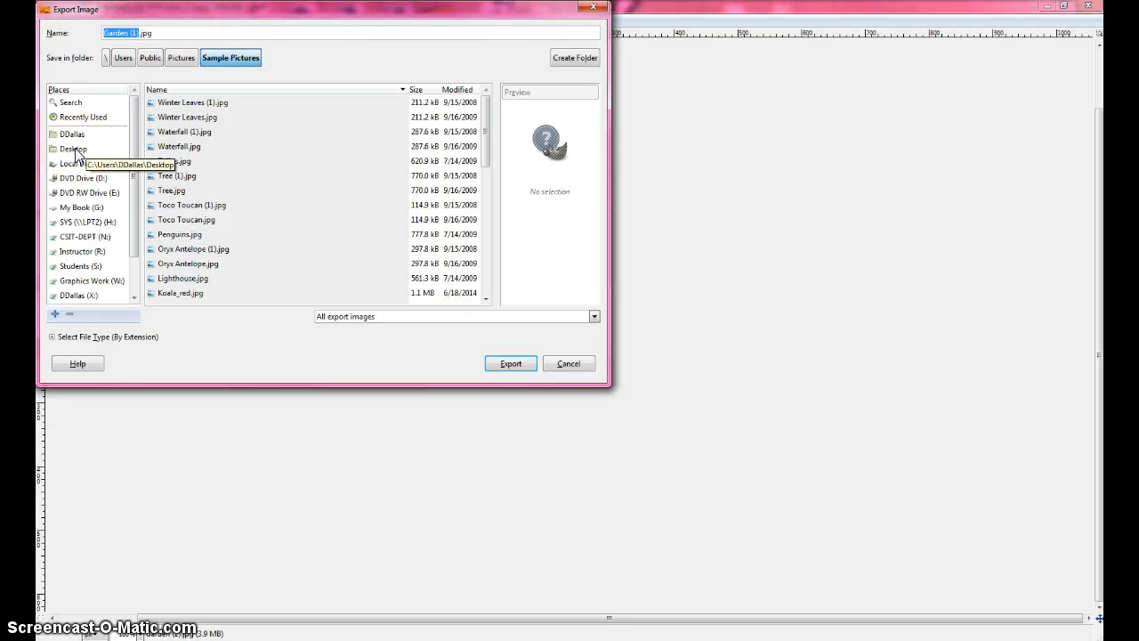
pyautogui.click(233, 58)
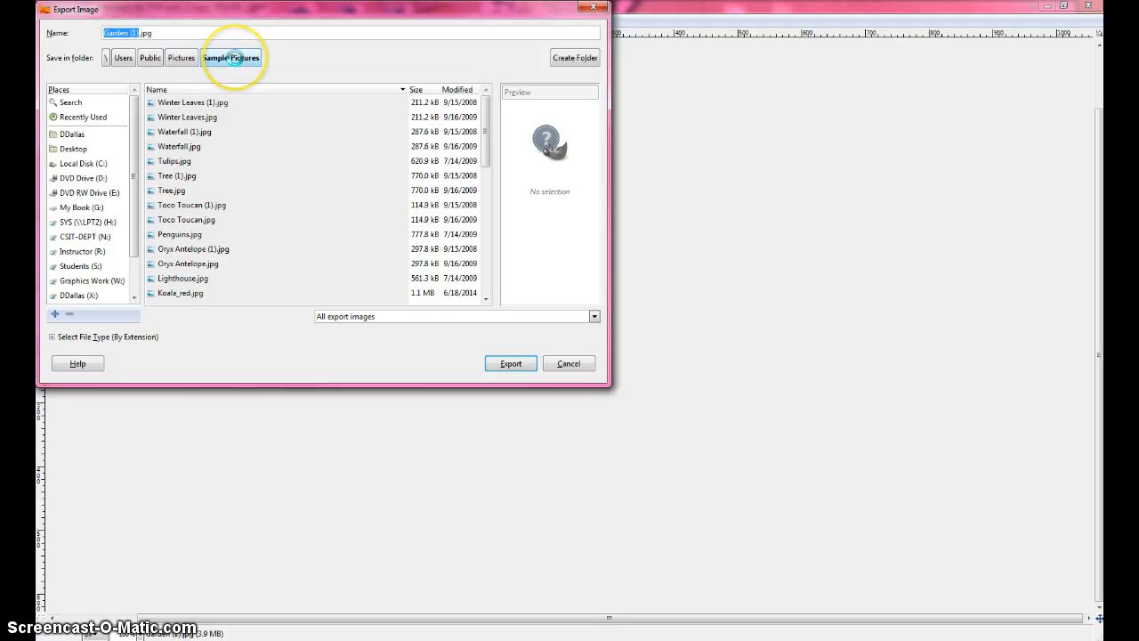
pyautogui.click(110, 33)
pyautogui.doubleClick(111, 33)
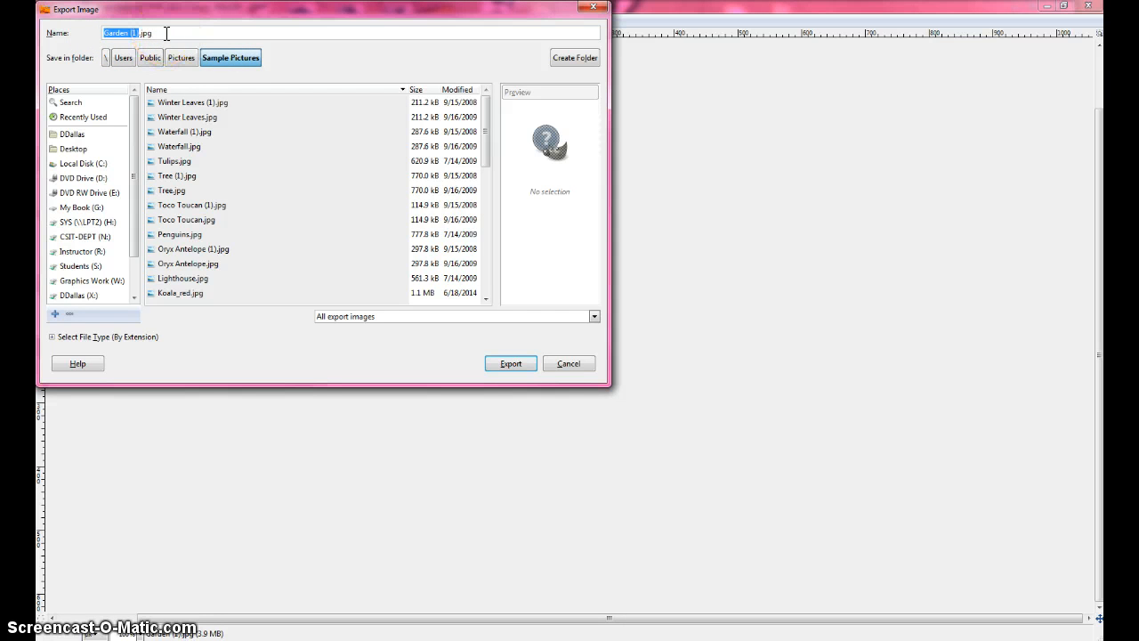
pyautogui.write('sideBar1-yellowflower')
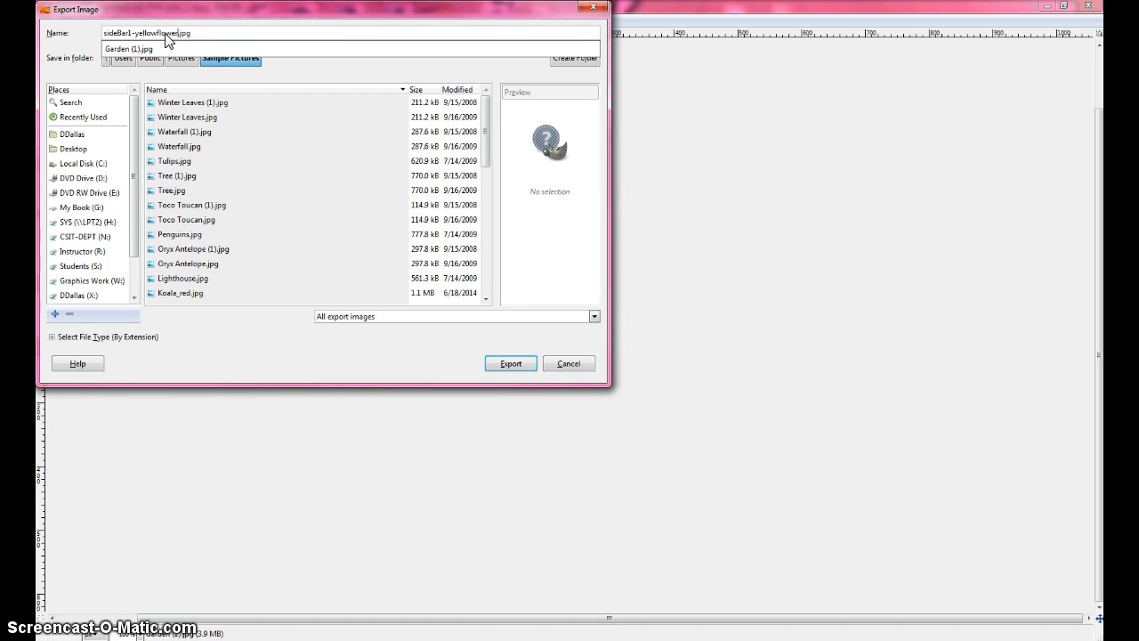
pyautogui.click(510, 364)
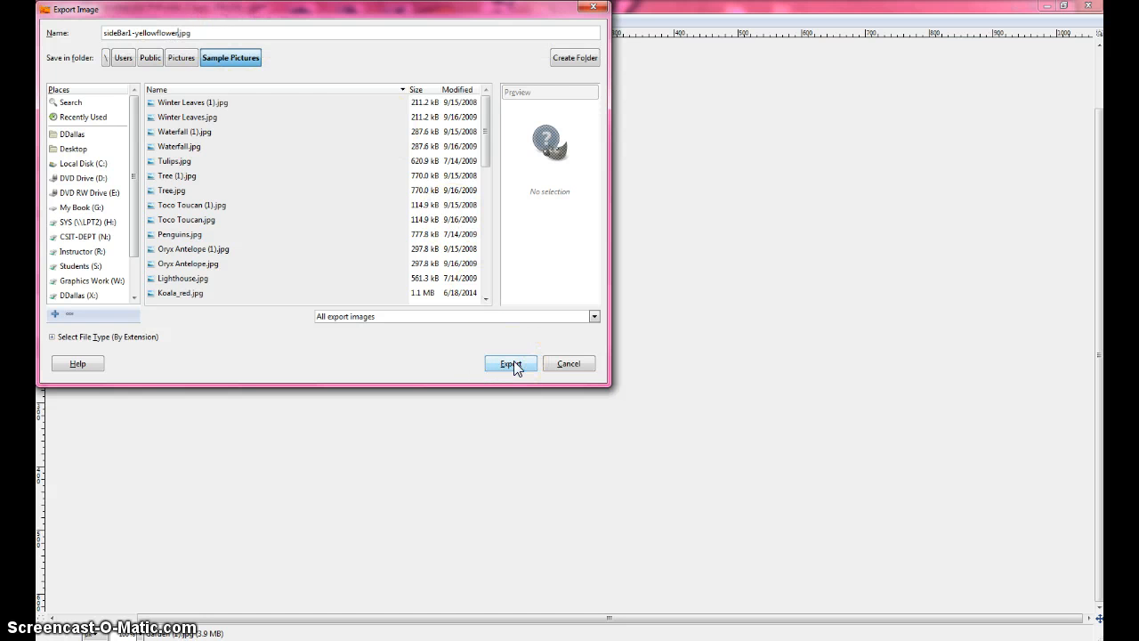
pyautogui.click(202, 31)
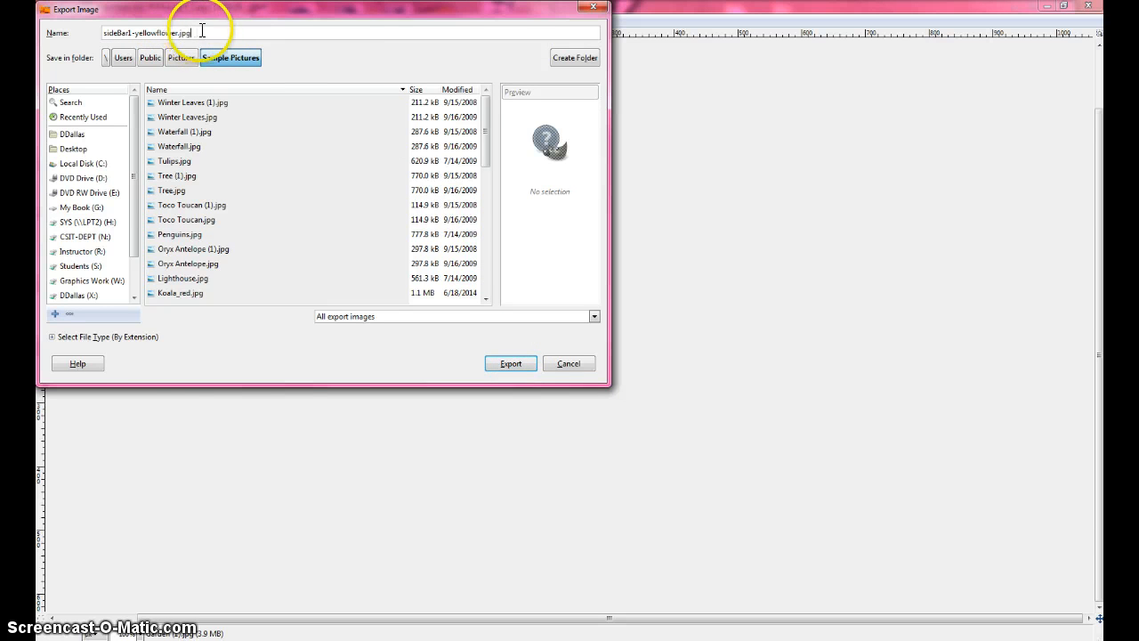
pyautogui.click(495, 367)
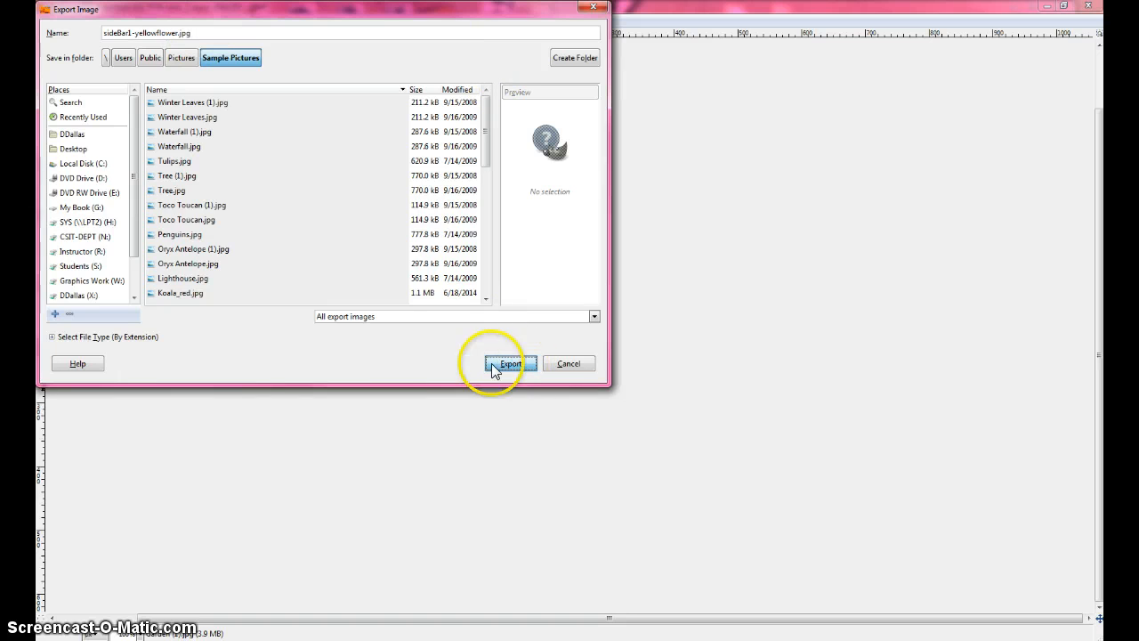
pyautogui.moveTo(570, 295); pyautogui.dragTo(636, 294)
pyautogui.click(574, 409)
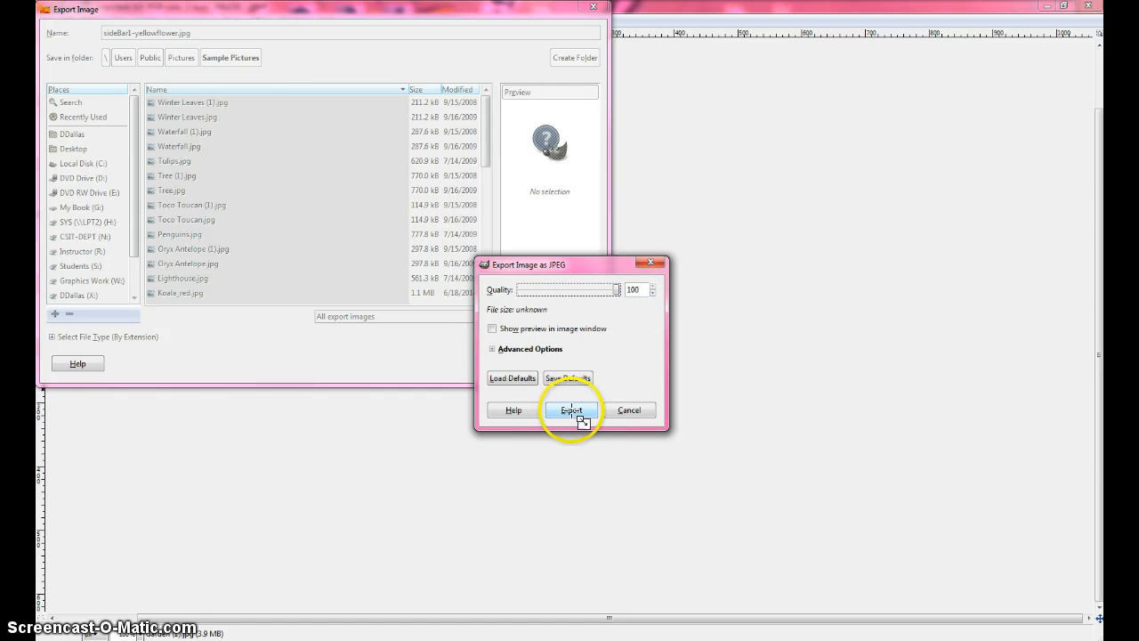
# Switch to the Sample Pictures folder in Windows Explorer, show its files as a list and widen the window
pyautogui.click(1047, 7)
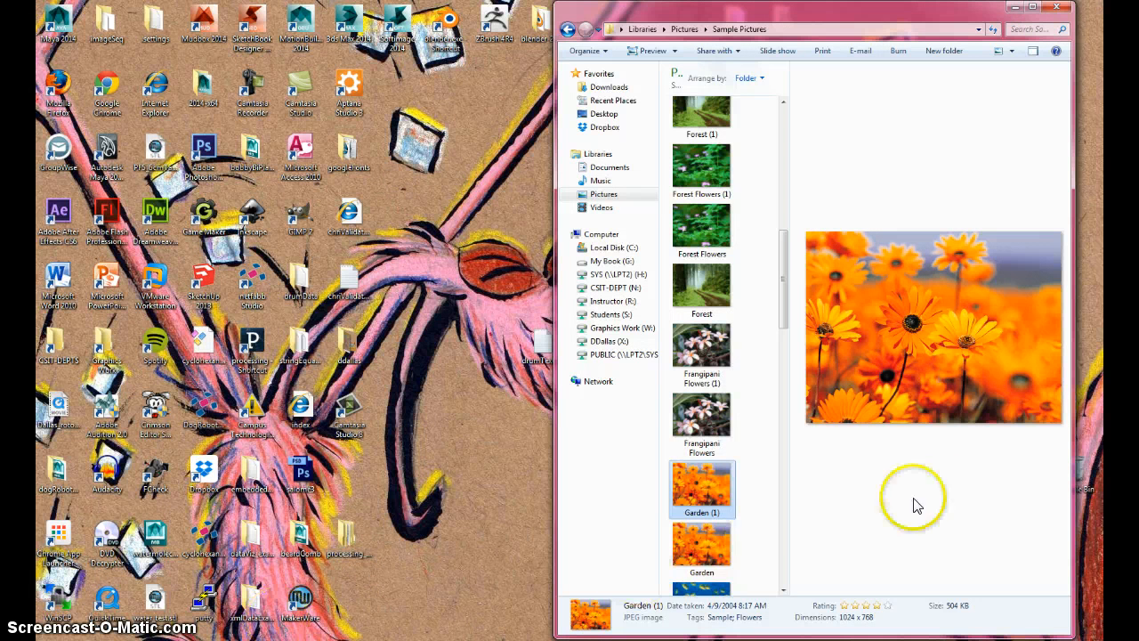
pyautogui.scroll(-8, 890, 494)
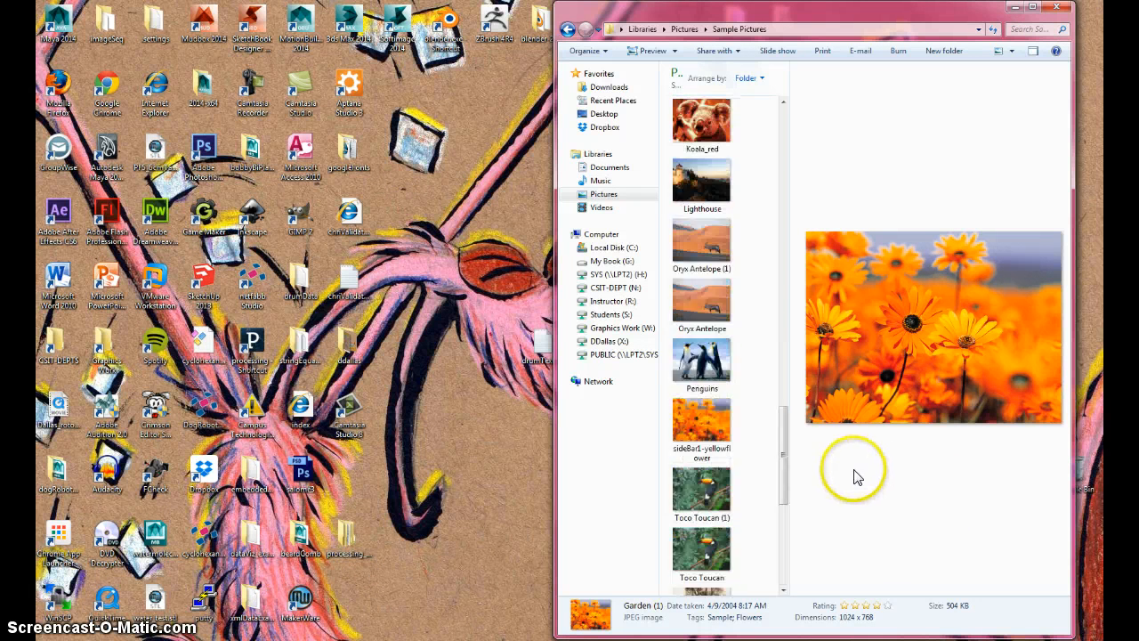
pyautogui.scroll(10, 855, 478)
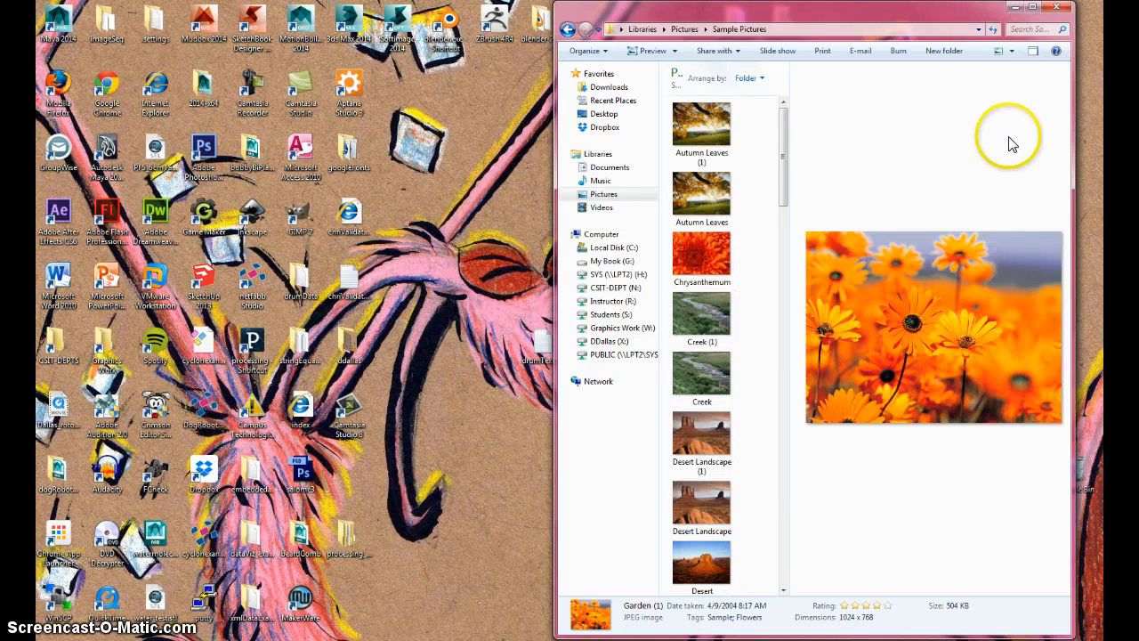
pyautogui.click(1011, 51)
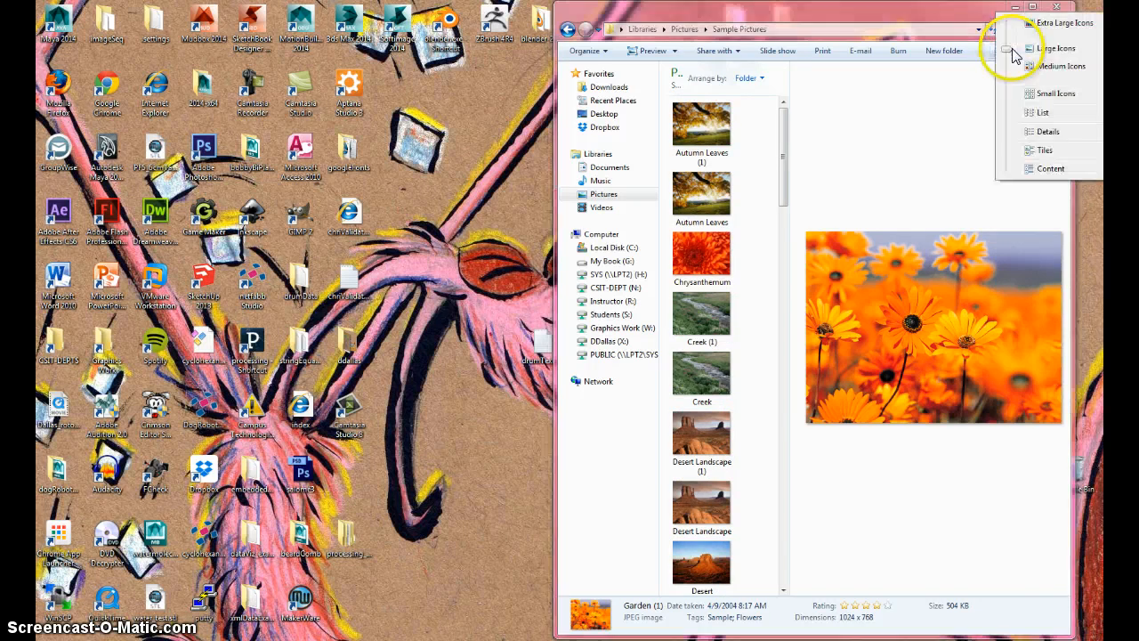
pyautogui.click(1044, 113)
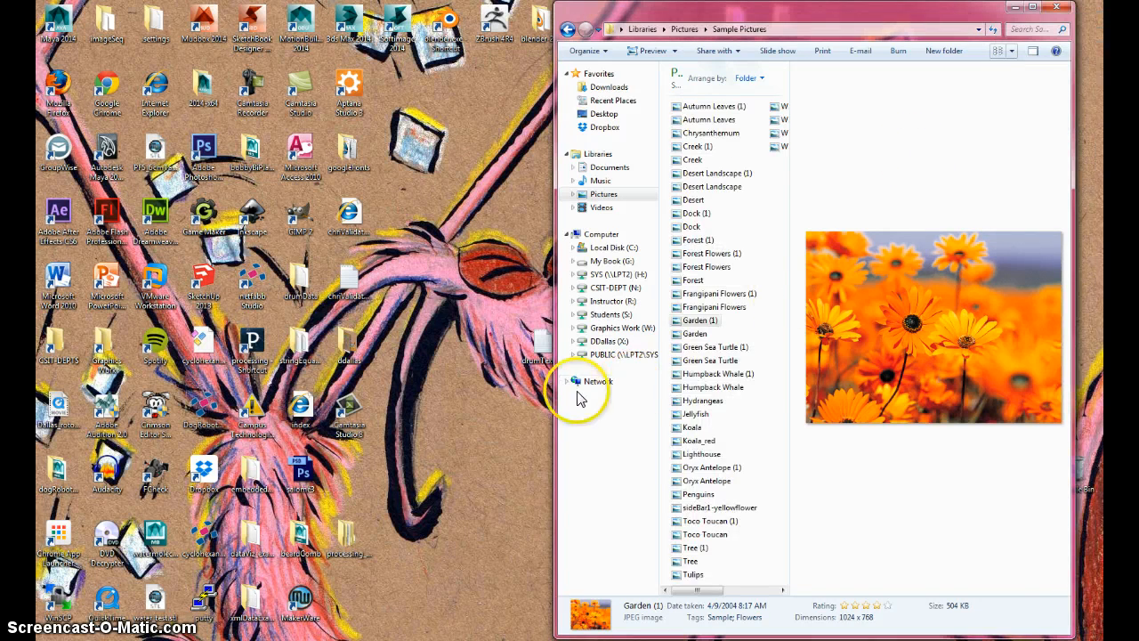
pyautogui.moveTo(555, 408); pyautogui.dragTo(320, 400)
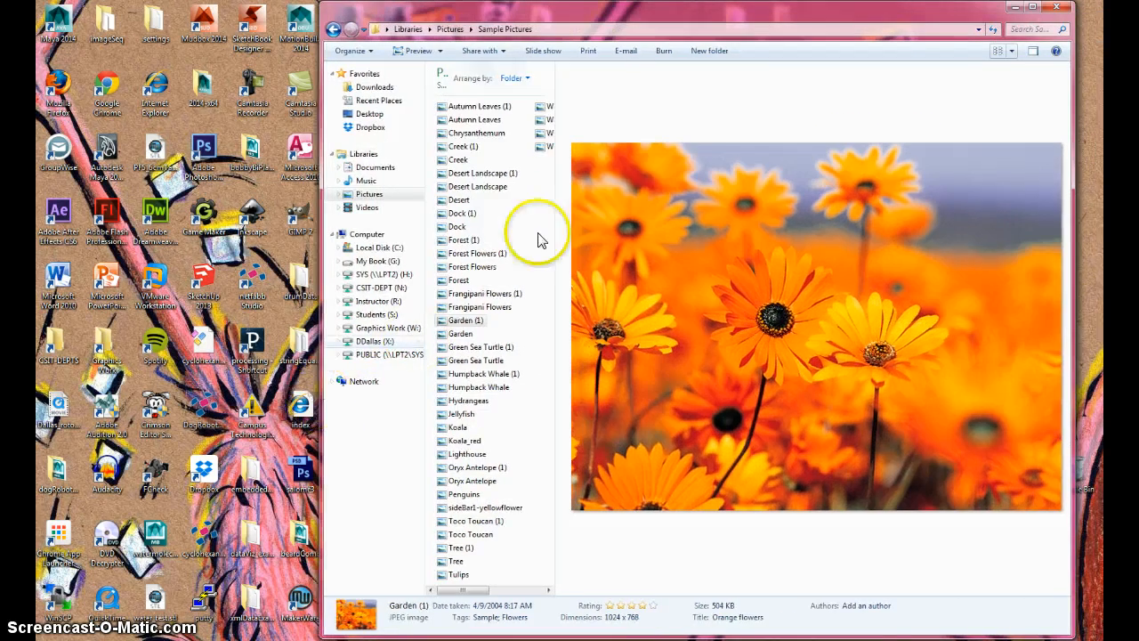
# Compare the preview and dimensions of sideBar1-yellowflower with Autumn Leaves (1) and Waterfall (1), and return to GIMP
pyautogui.click(508, 508)
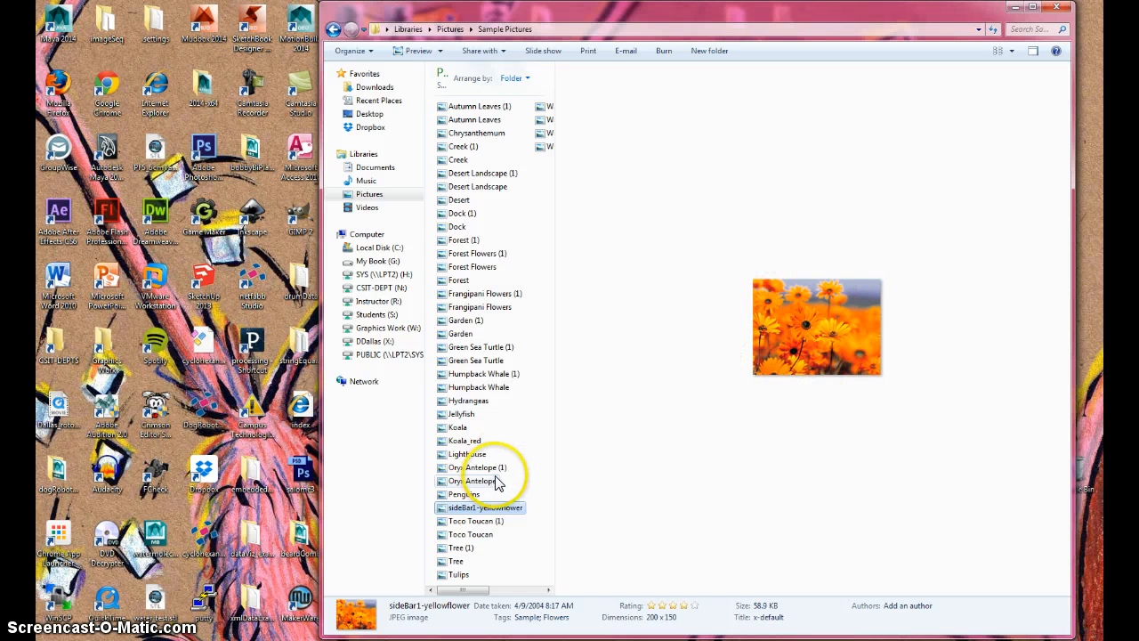
pyautogui.click(478, 106)
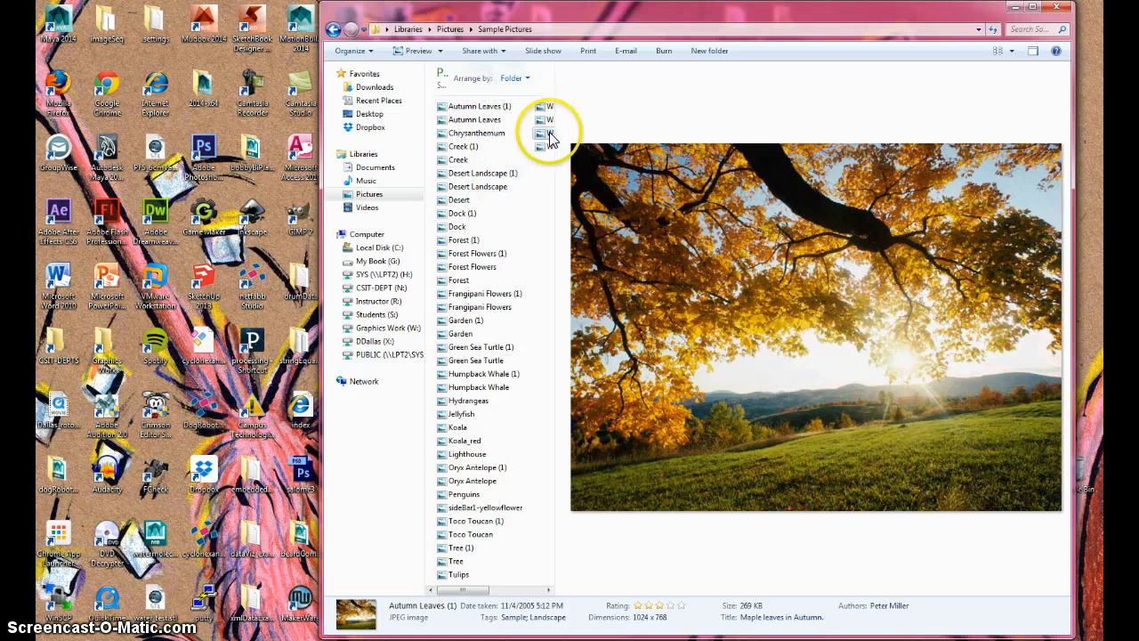
pyautogui.click(545, 133)
pyautogui.click(458, 107)
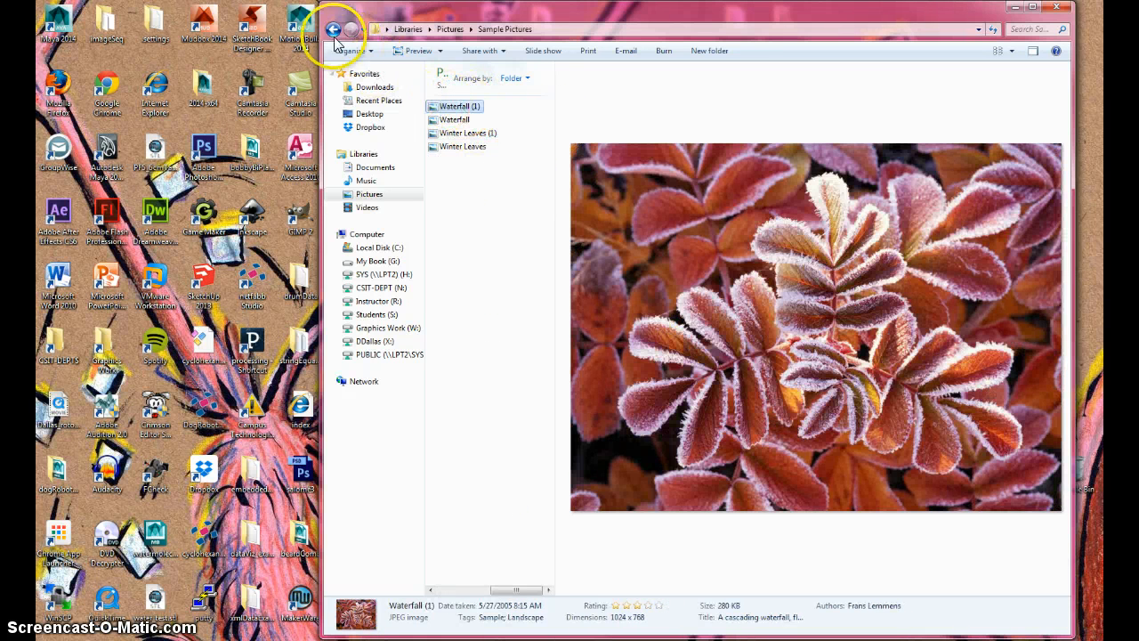
pyautogui.moveTo(513, 592); pyautogui.dragTo(445, 593)
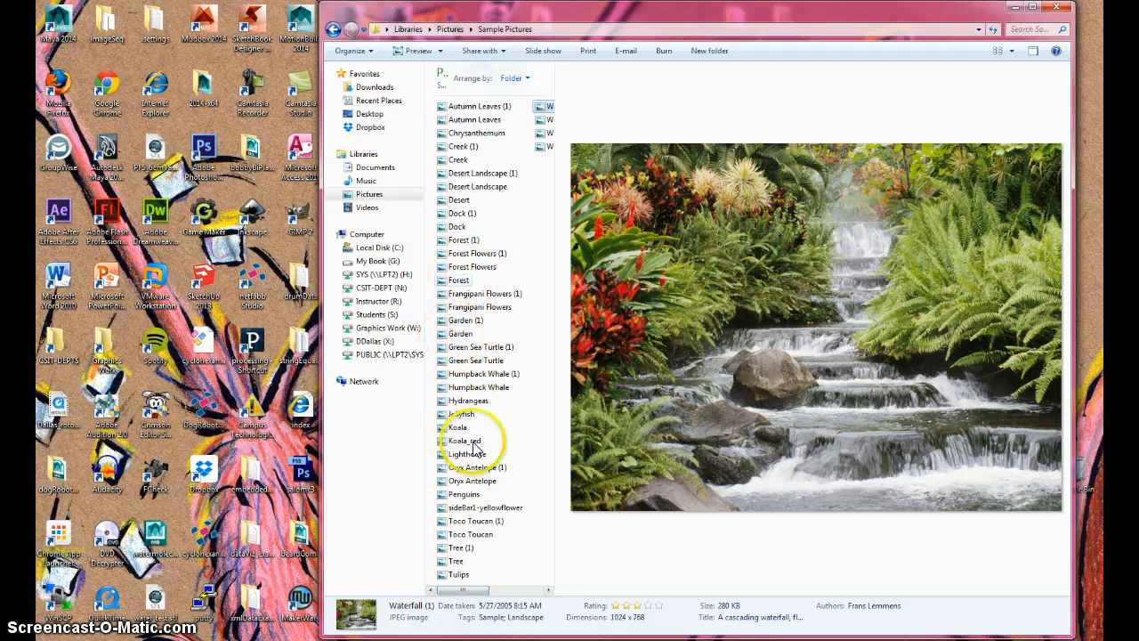
pyautogui.click(485, 508)
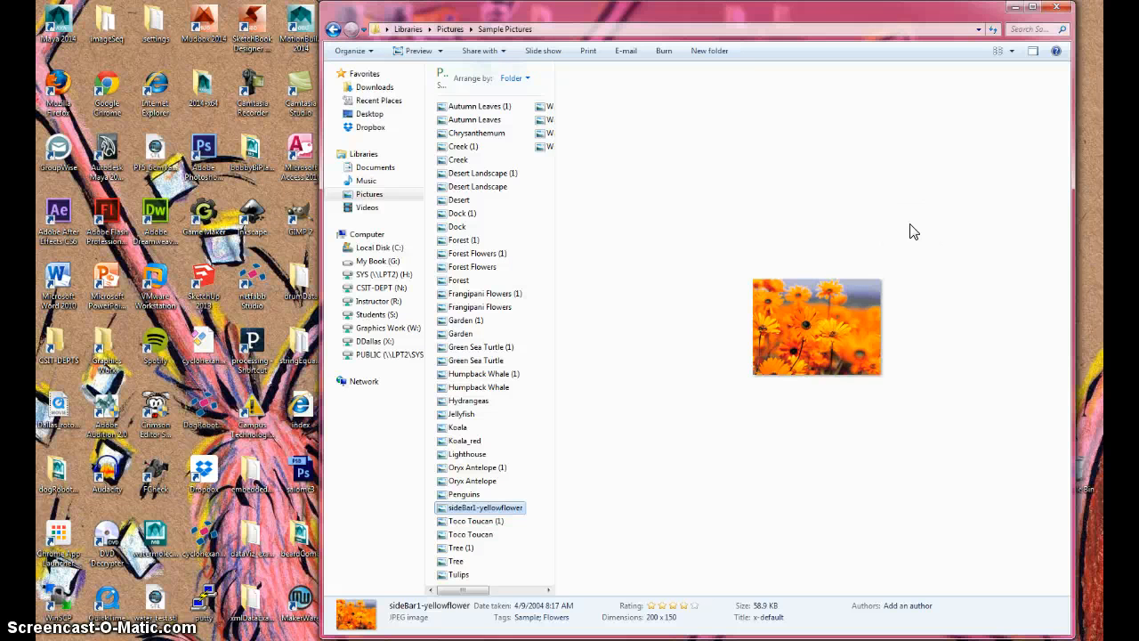
pyautogui.click(1017, 9)
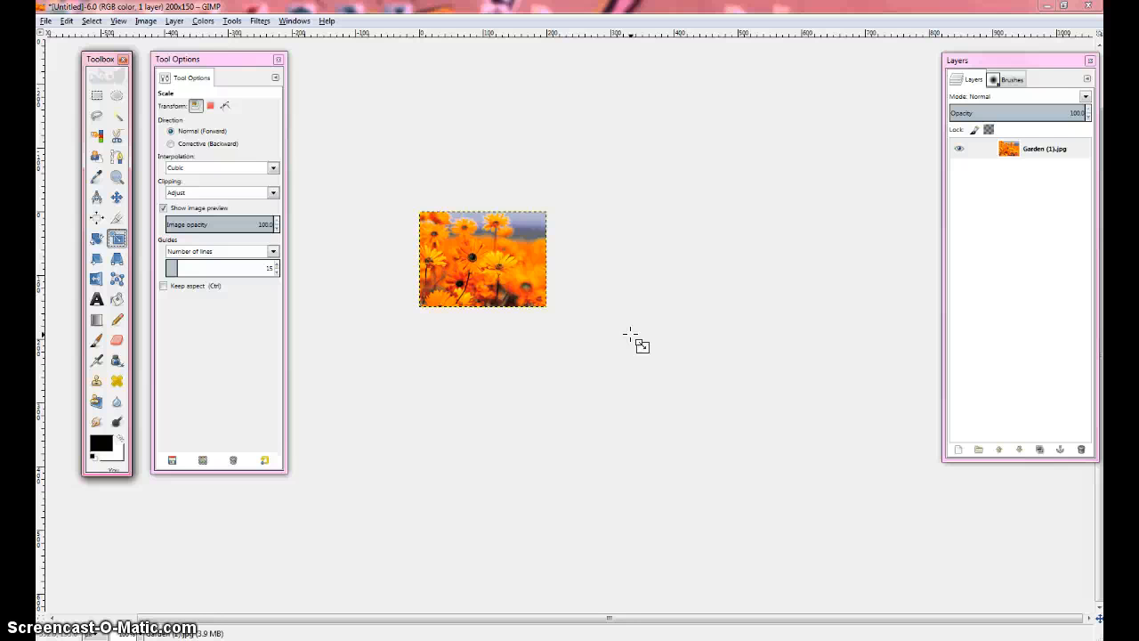
pyautogui.click(648, 280)
pyautogui.click(45, 21)
pyautogui.click(64, 36)
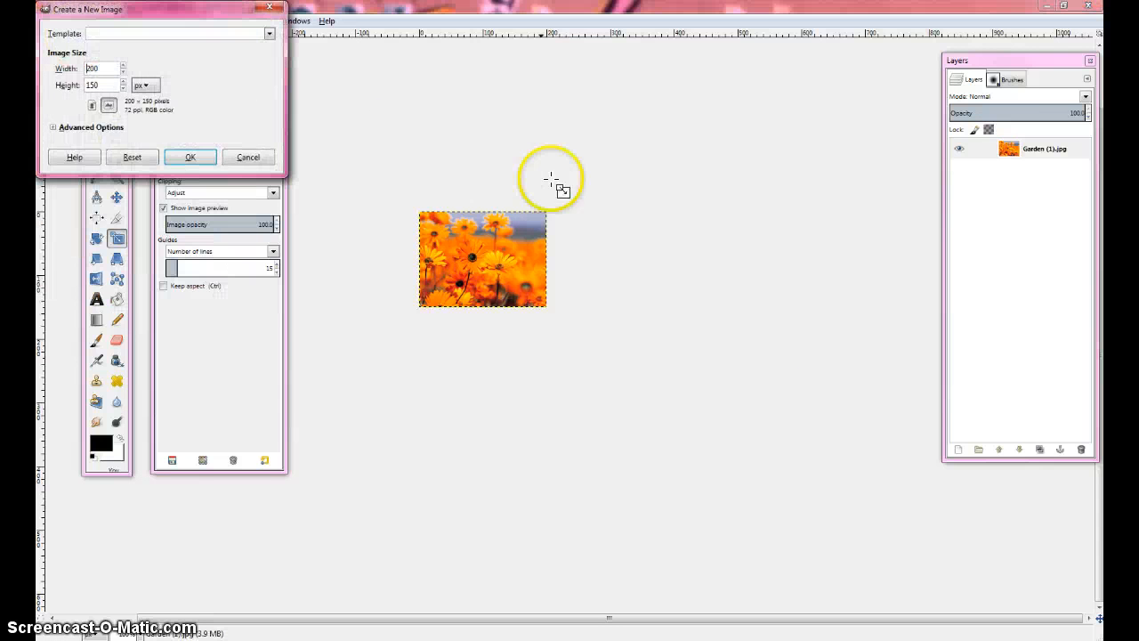
pyautogui.click(248, 156)
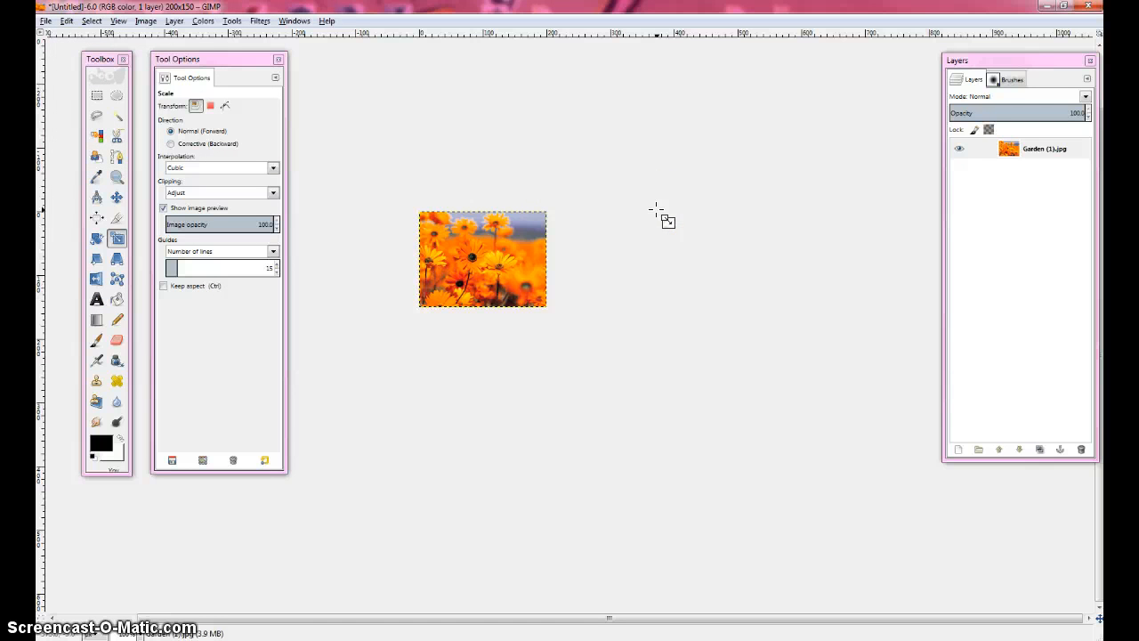
pyautogui.moveTo(448, 288); pyautogui.dragTo(520, 245)
# Create a new image 900 pixels wide and 150 pixels high
pyautogui.click(45, 21)
pyautogui.hotkey('ctrl', 'n')
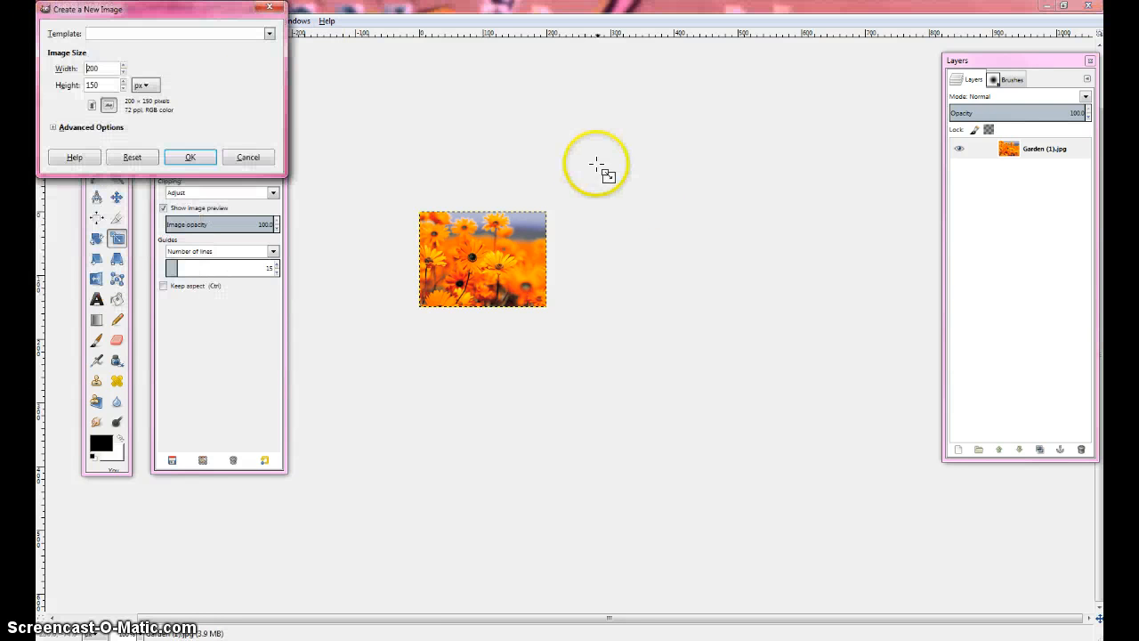
pyautogui.doubleClick(66, 69)
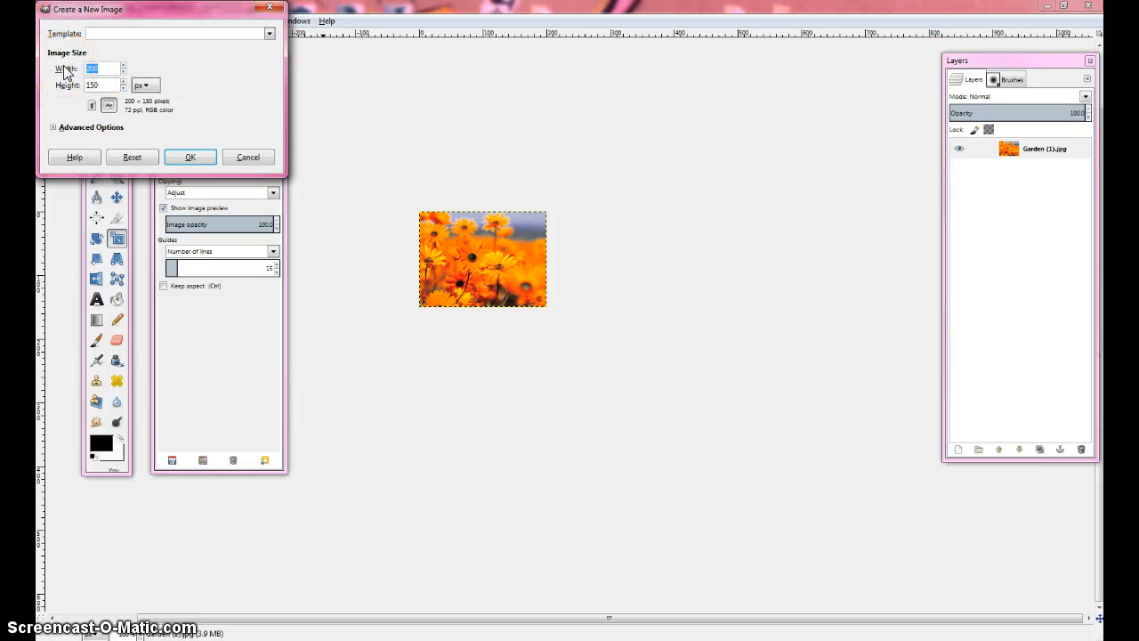
pyautogui.click(104, 83)
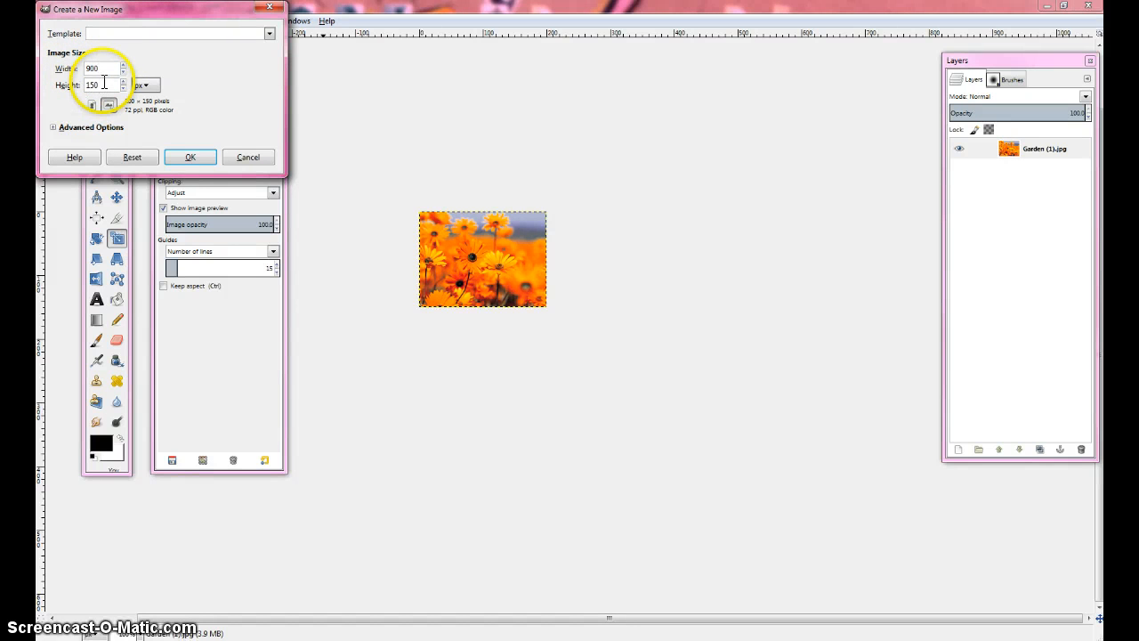
pyautogui.click(192, 157)
# Maximize the new image's window and move the Toolbox and Tool Options clear of the white canvas
pyautogui.moveTo(579, 157); pyautogui.dragTo(721, 127)
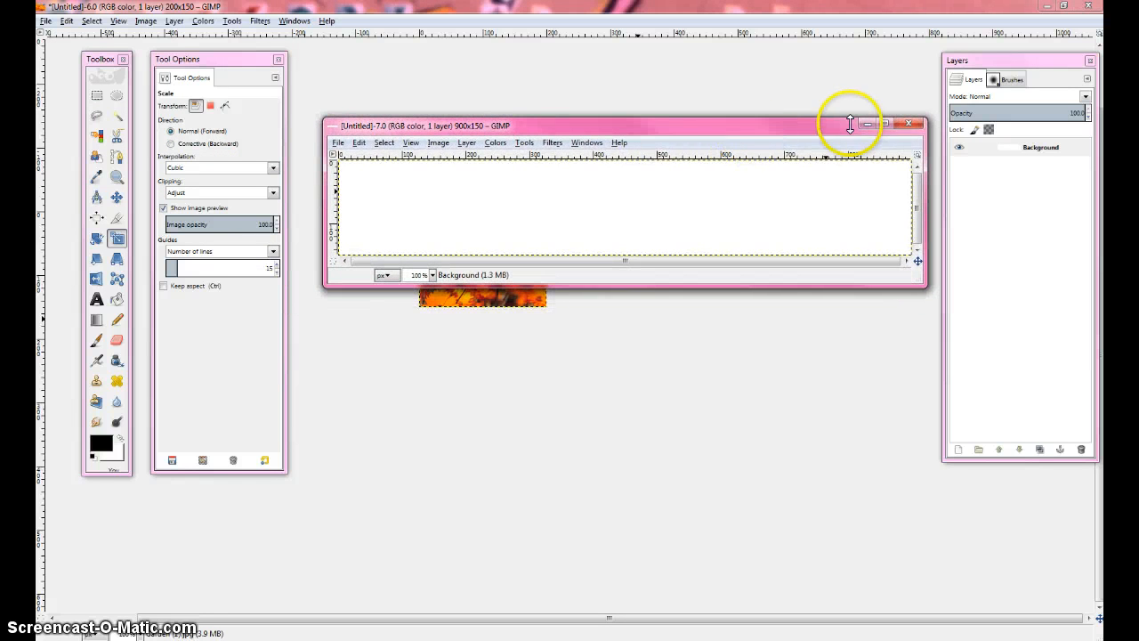
pyautogui.click(886, 123)
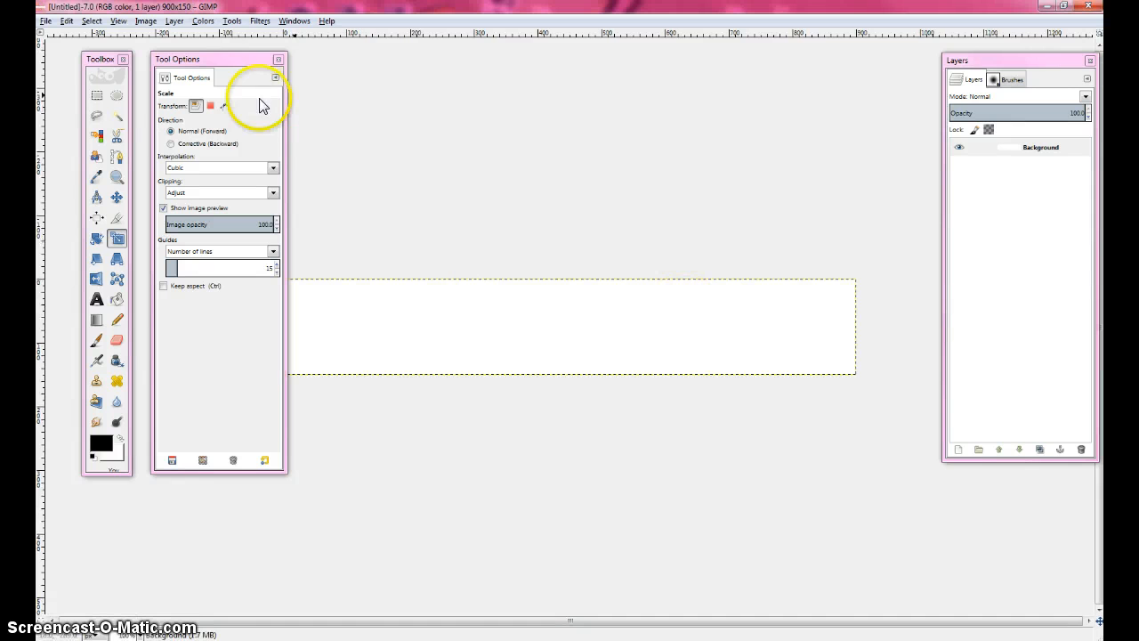
pyautogui.moveTo(99, 59); pyautogui.dragTo(64, 42)
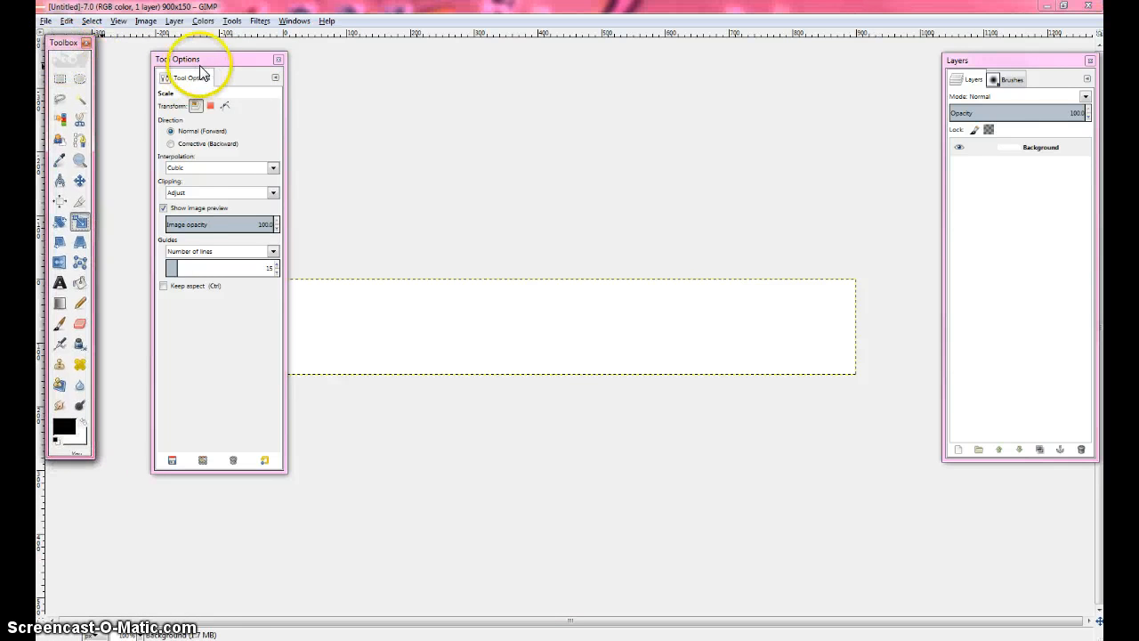
pyautogui.moveTo(201, 71); pyautogui.dragTo(162, 62)
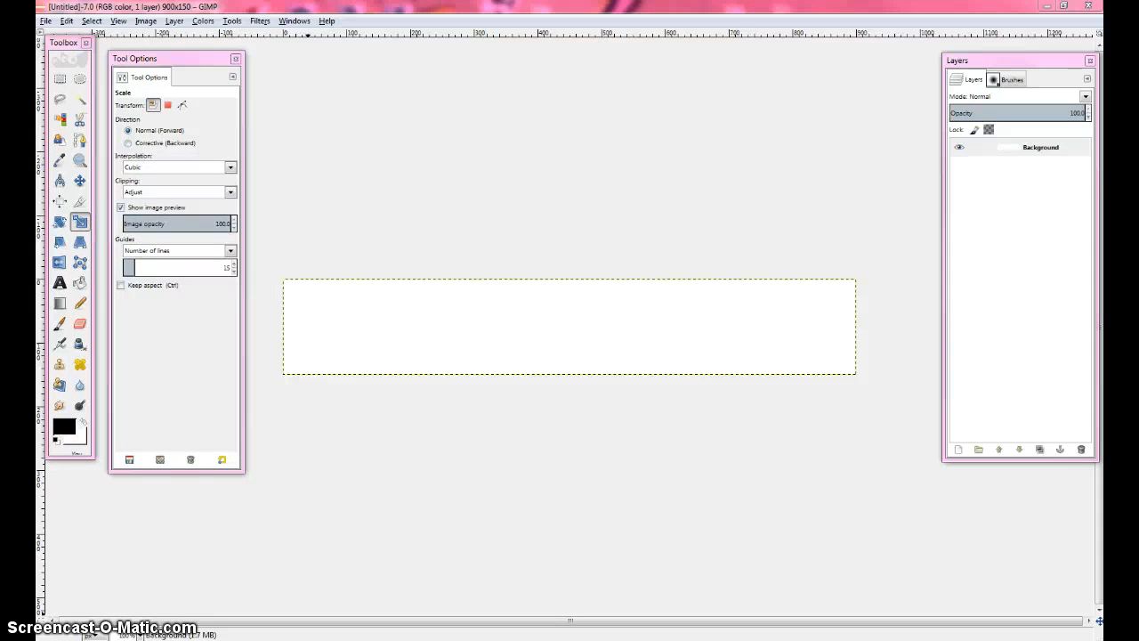
# Add sideBar1-yellowflower from the Sample Pictures folder as a layer on the blank image, and switch the active layer between it and Background
pyautogui.click(270, 636)
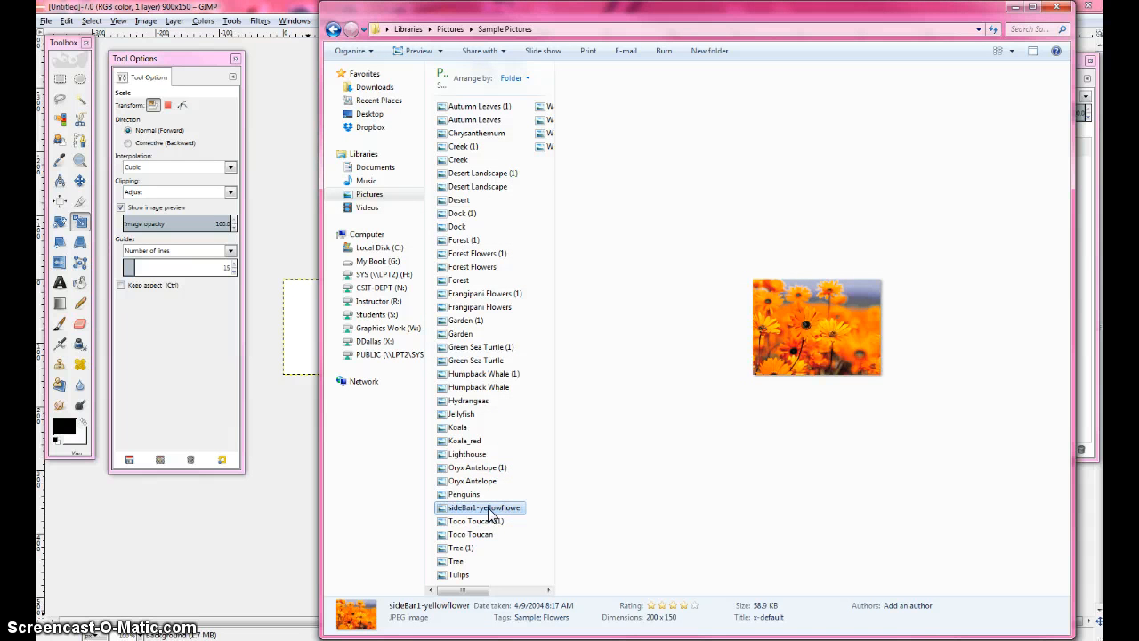
pyautogui.moveTo(488, 513); pyautogui.dragTo(303, 353)
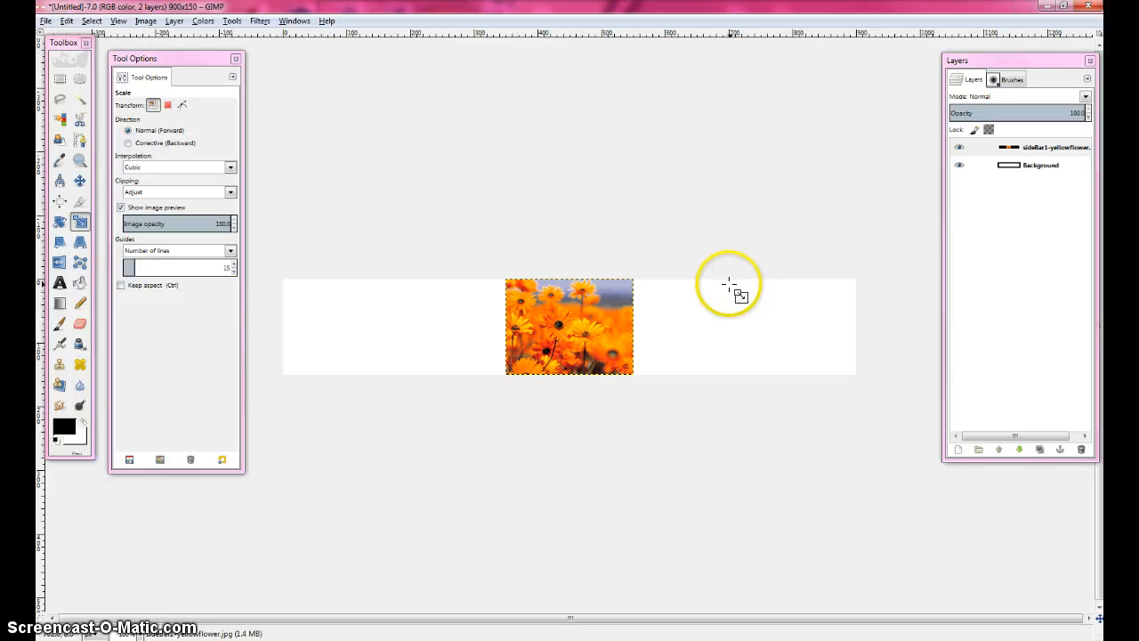
pyautogui.click(1044, 147)
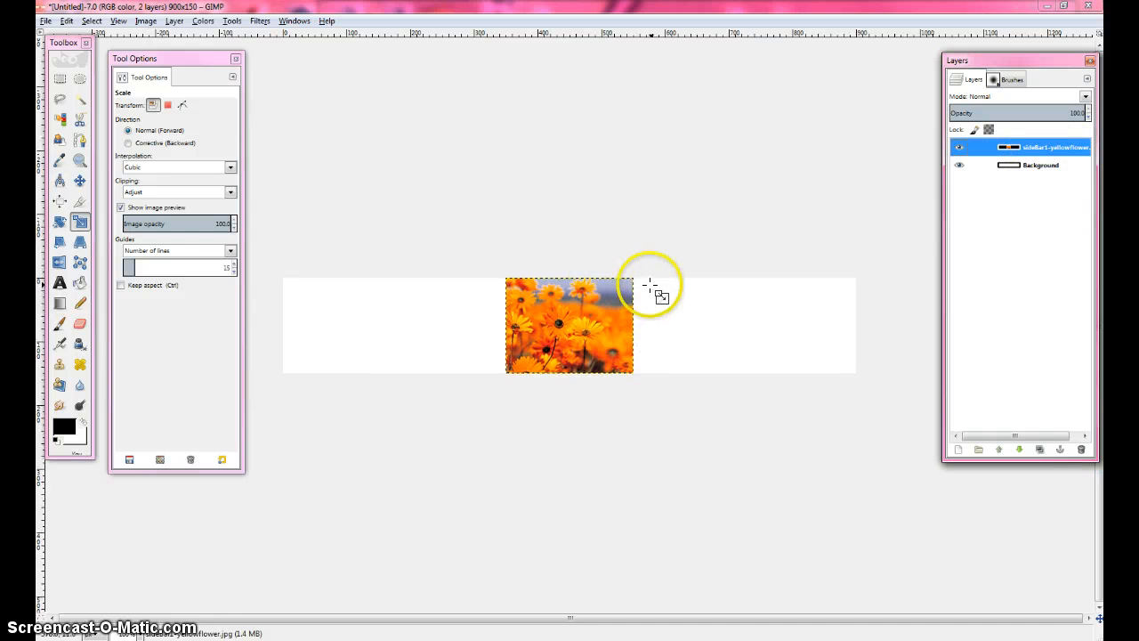
pyautogui.click(1037, 165)
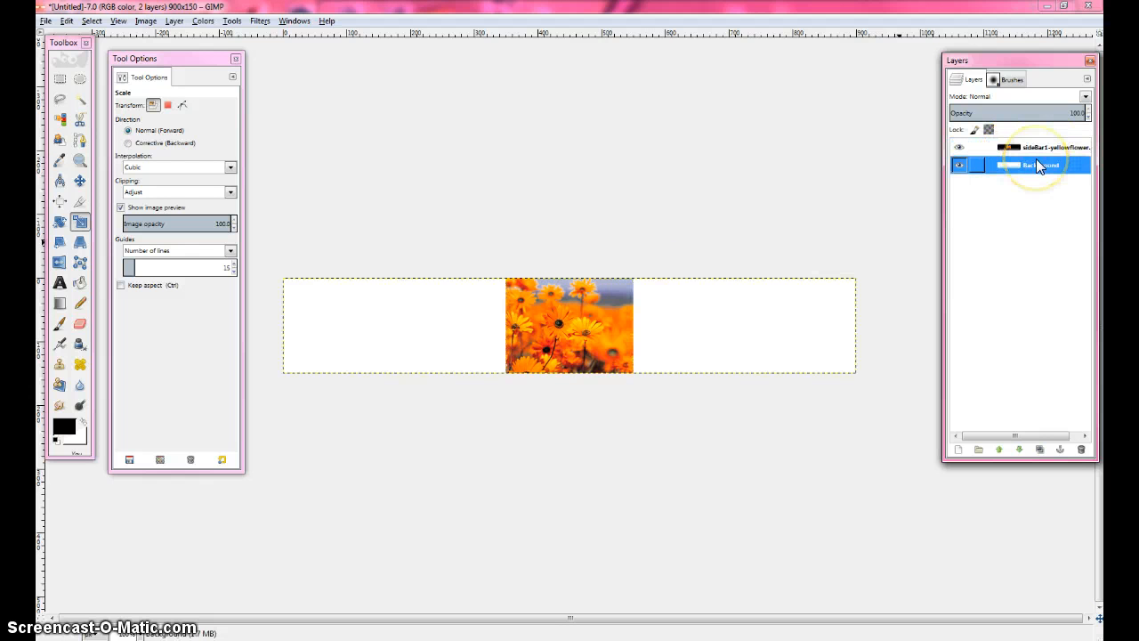
pyautogui.click(1043, 147)
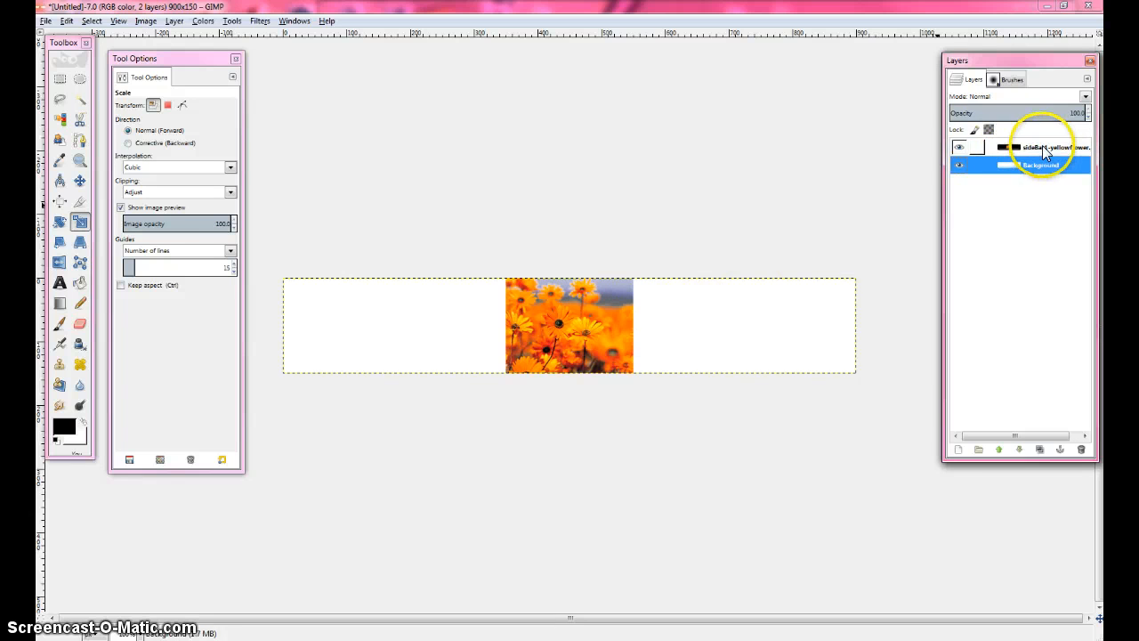
# Make the sideBar1-yellowflower layer active and nudge it slightly across the banner canvas with the Move tool
pyautogui.click(1044, 148)
pyautogui.click(1049, 169)
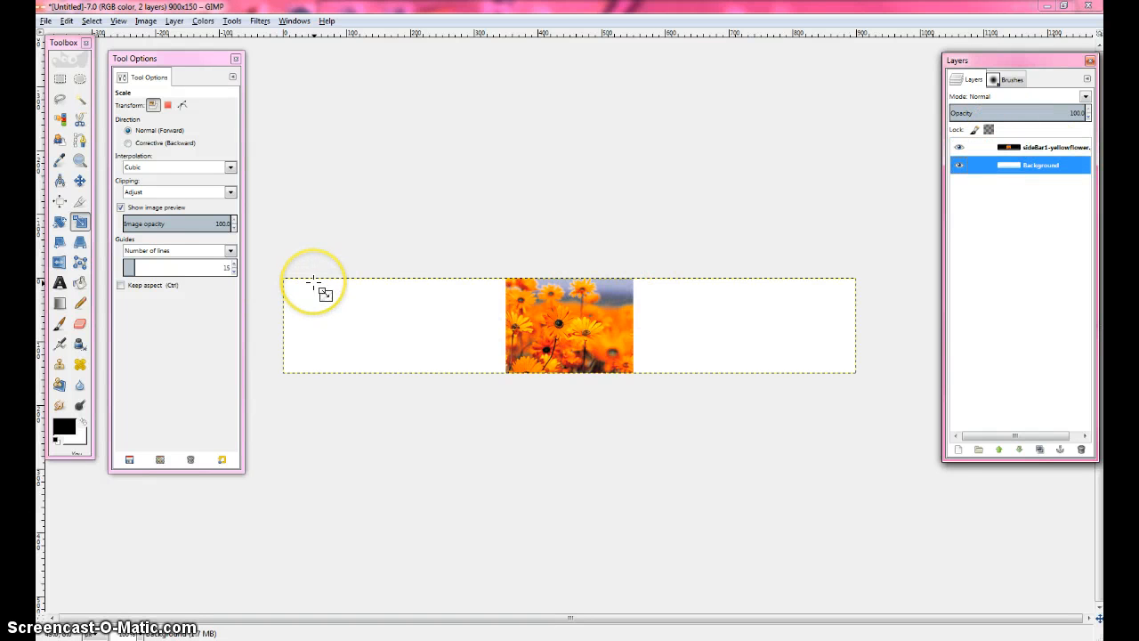
pyautogui.press('-')
pyautogui.press('-')
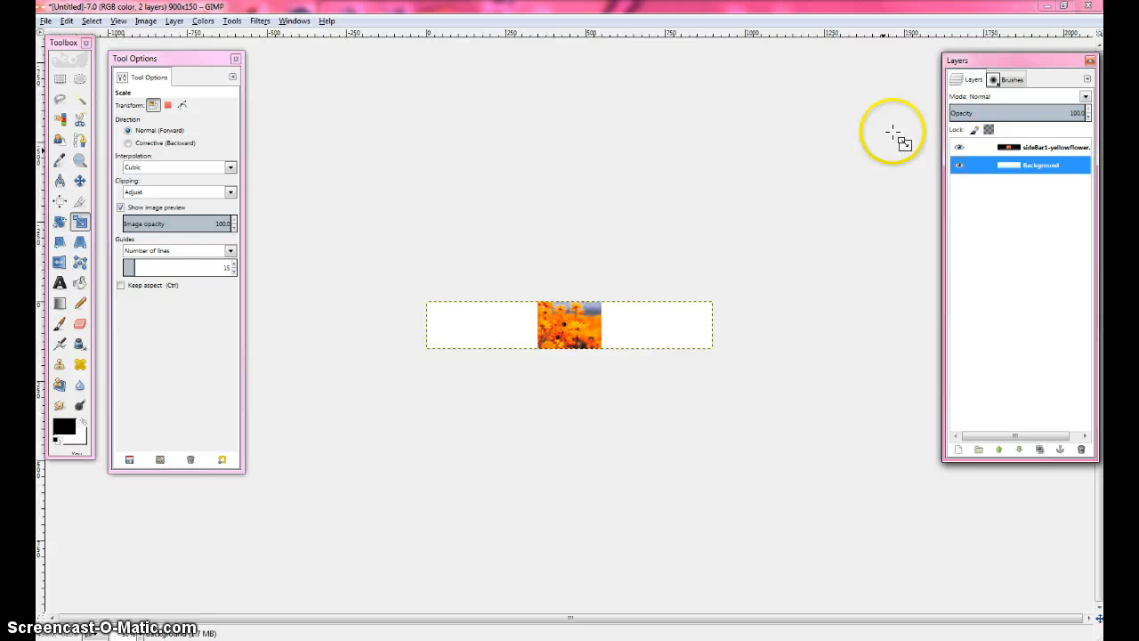
pyautogui.click(1033, 148)
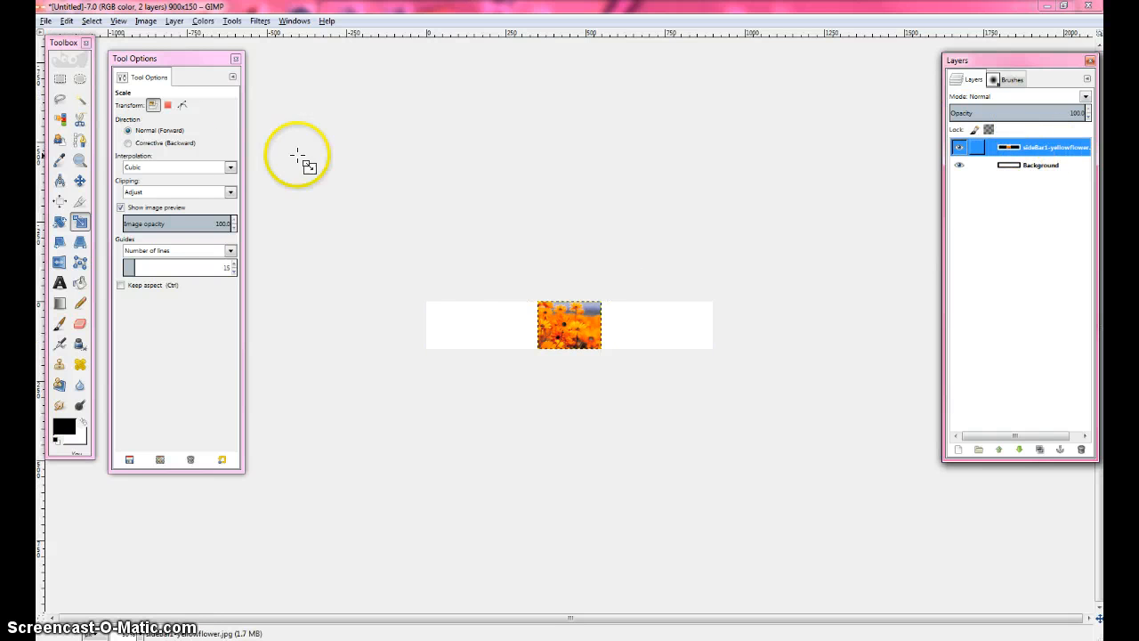
pyautogui.click(80, 181)
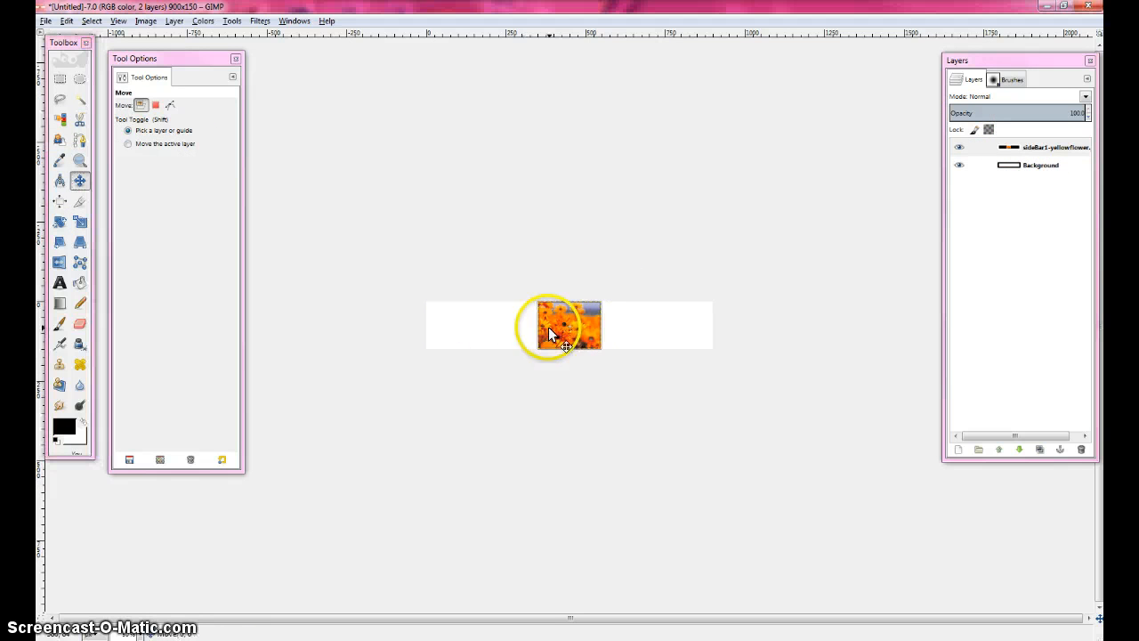
pyautogui.moveTo(550, 327)
pyautogui.mouseDown()
pyautogui.moveTo(549, 231)
pyautogui.moveTo(549, 328)
pyautogui.mouseUp()
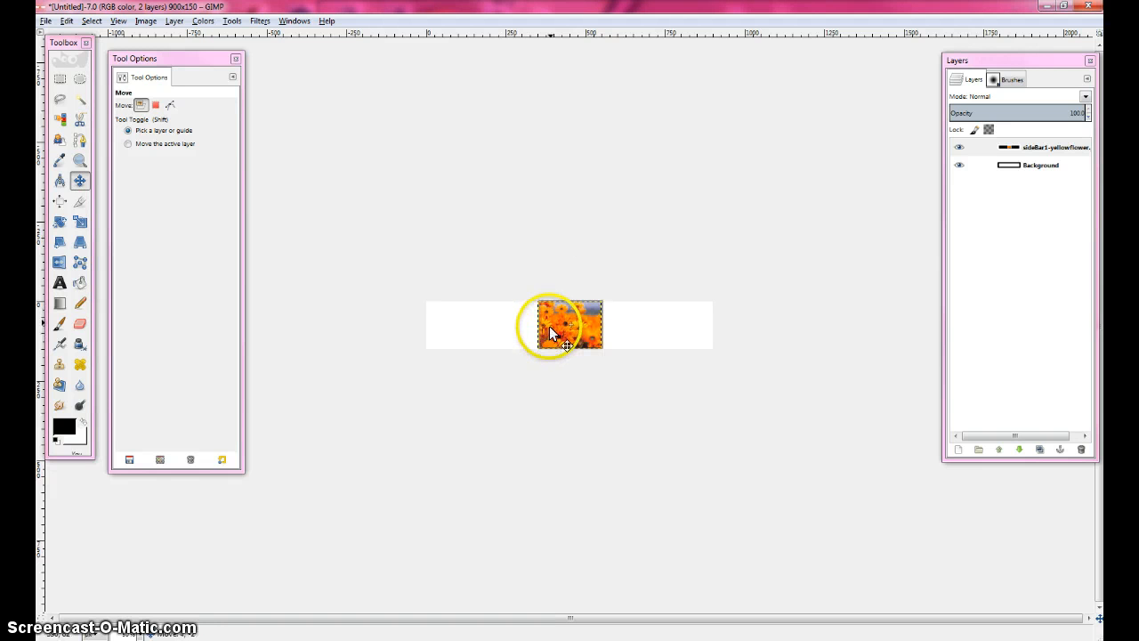
# Compare the boundaries of the sideBar1-yellowflower and Background layers by making each one active in turn
pyautogui.click(1035, 147)
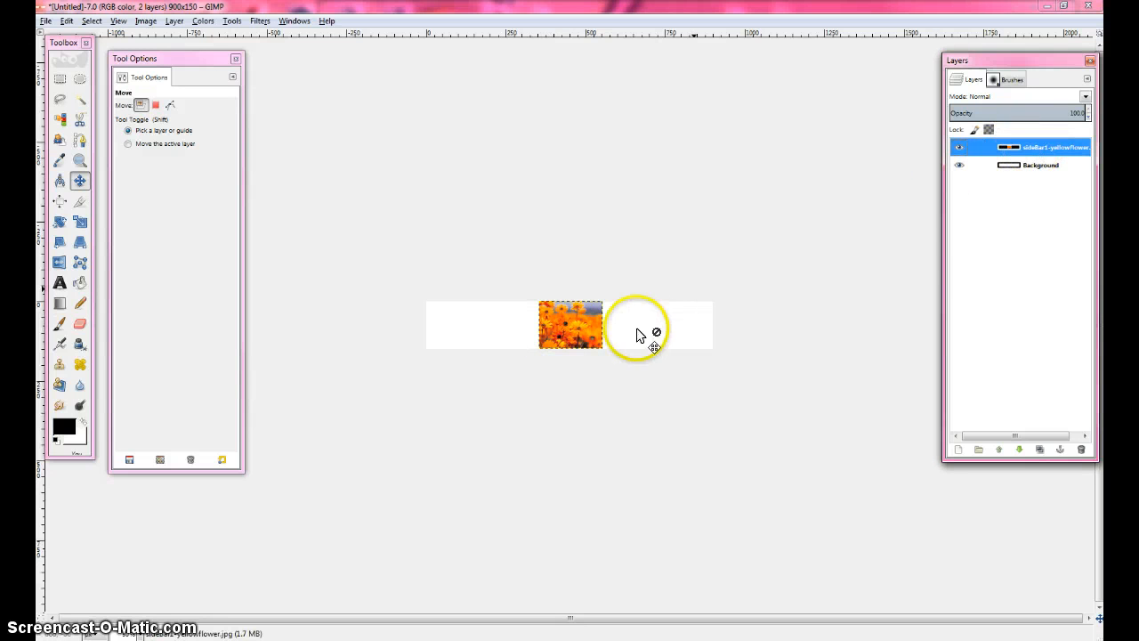
pyautogui.click(1030, 166)
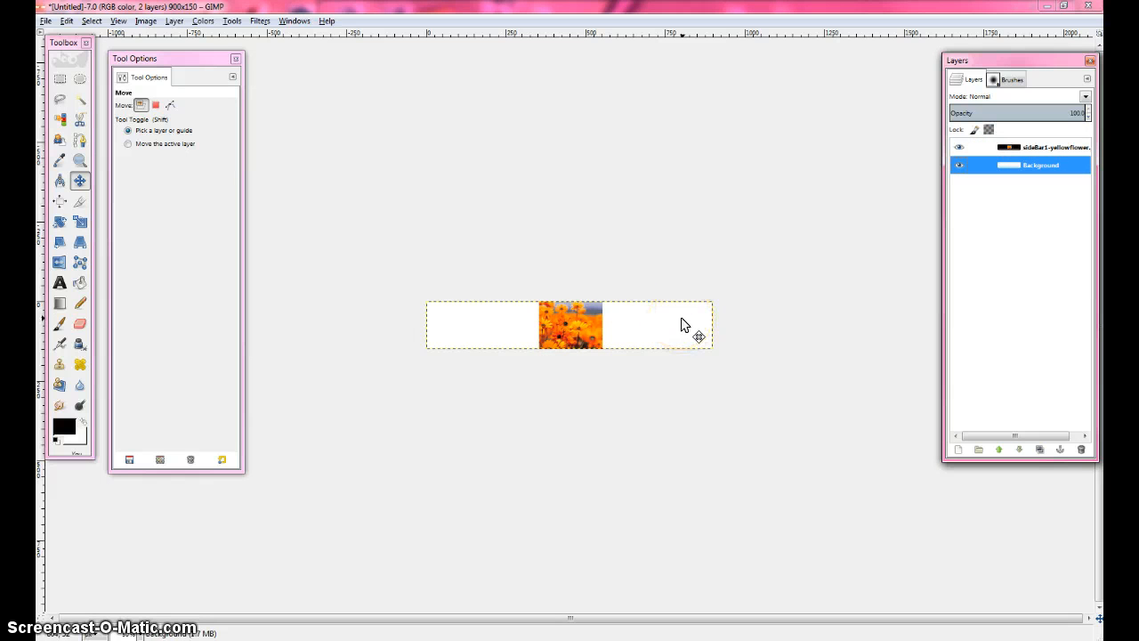
pyautogui.click(997, 149)
pyautogui.click(571, 334)
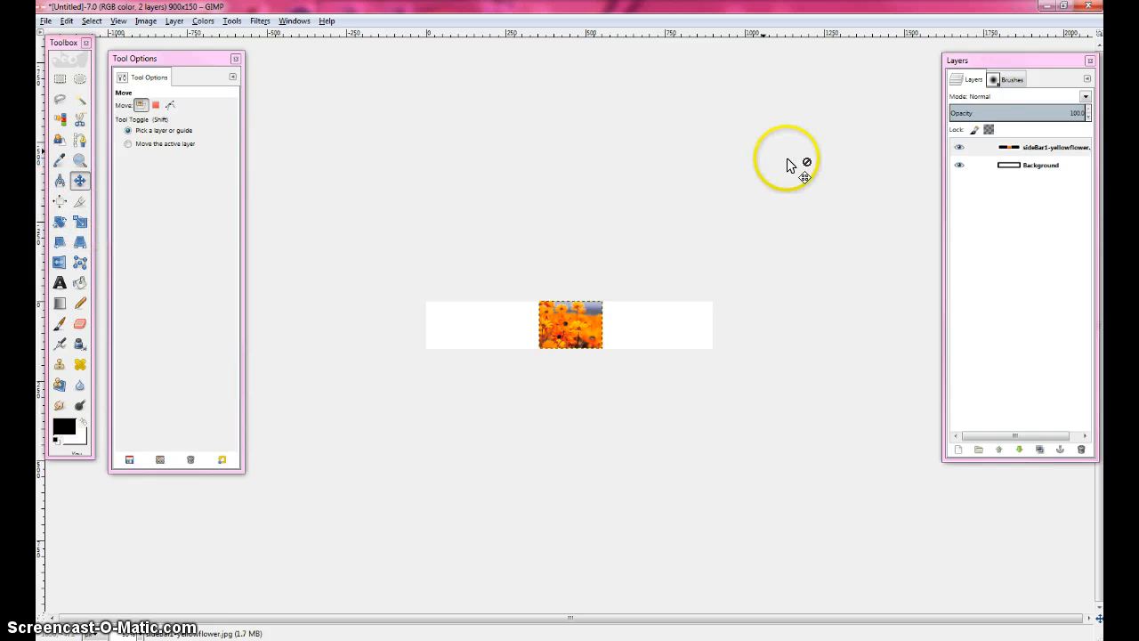
# Scale the sideBar1-yellowflower layer freehand to about 1572 by 562 pixels so it covers the whole banner
pyautogui.click(1020, 148)
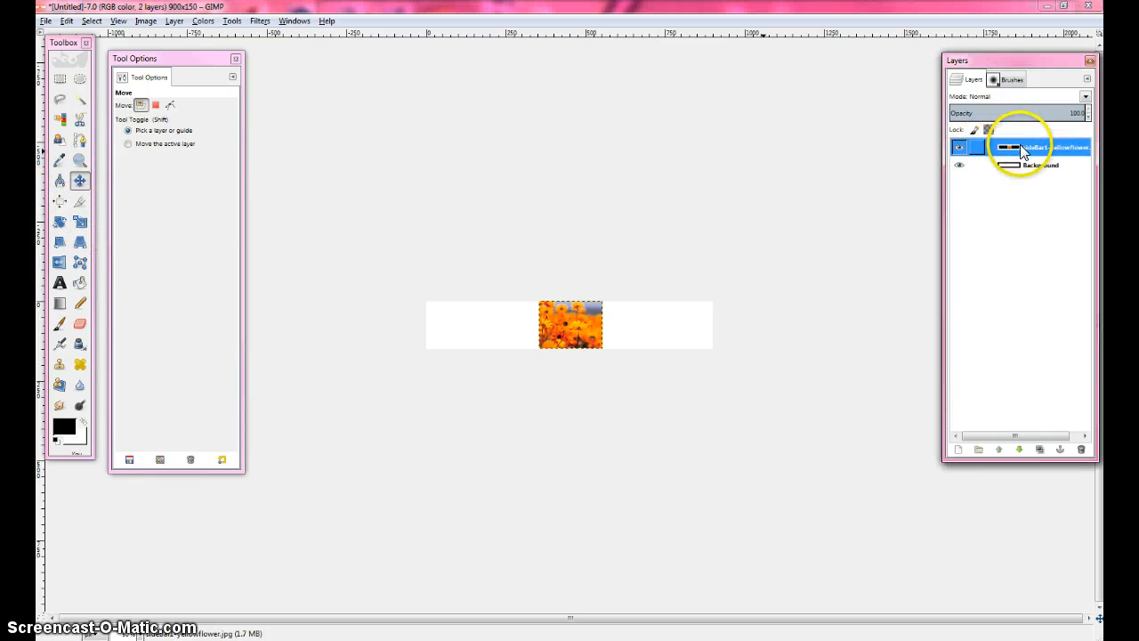
pyautogui.click(80, 221)
pyautogui.click(595, 324)
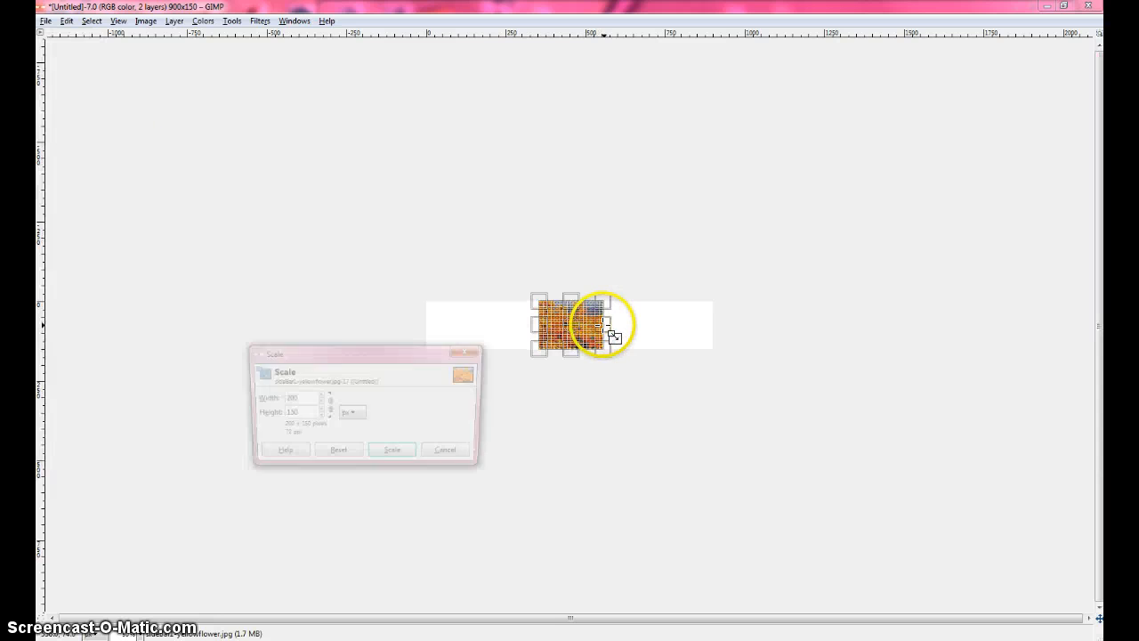
pyautogui.moveTo(607, 328); pyautogui.dragTo(769, 349)
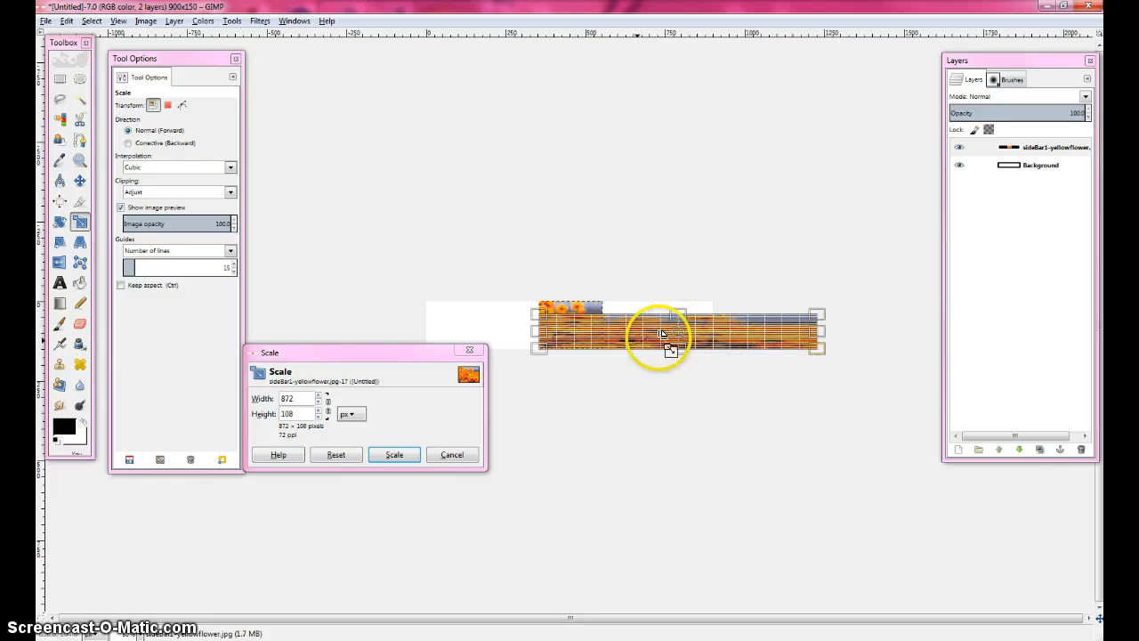
pyautogui.moveTo(459, 329); pyautogui.dragTo(341, 322)
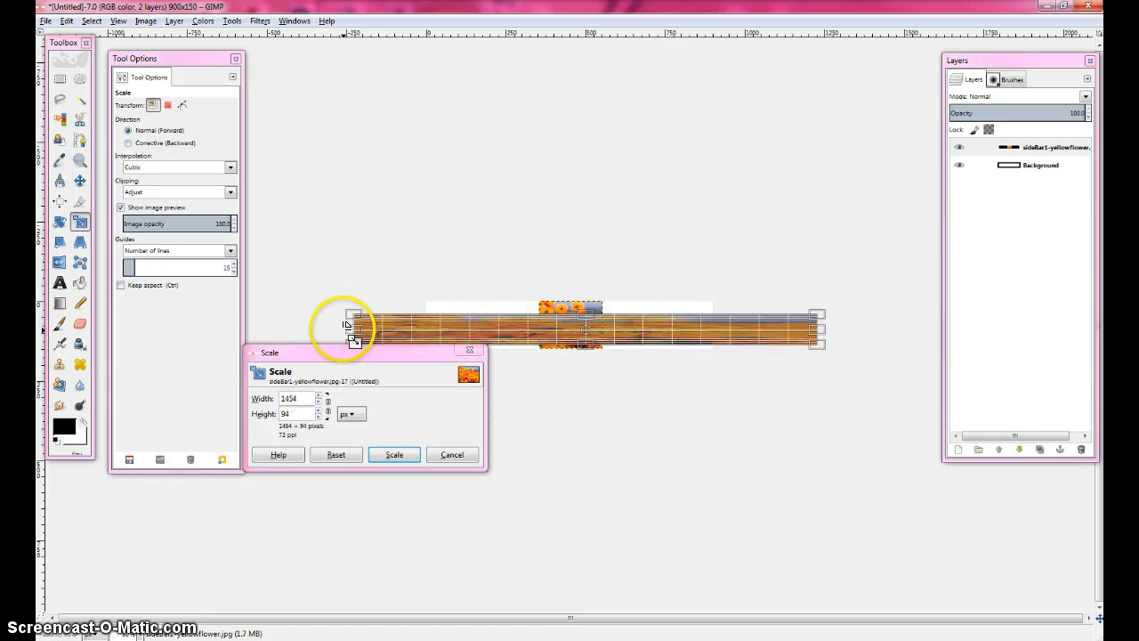
pyautogui.moveTo(348, 273); pyautogui.dragTo(339, 239)
pyautogui.moveTo(616, 294); pyautogui.dragTo(636, 365)
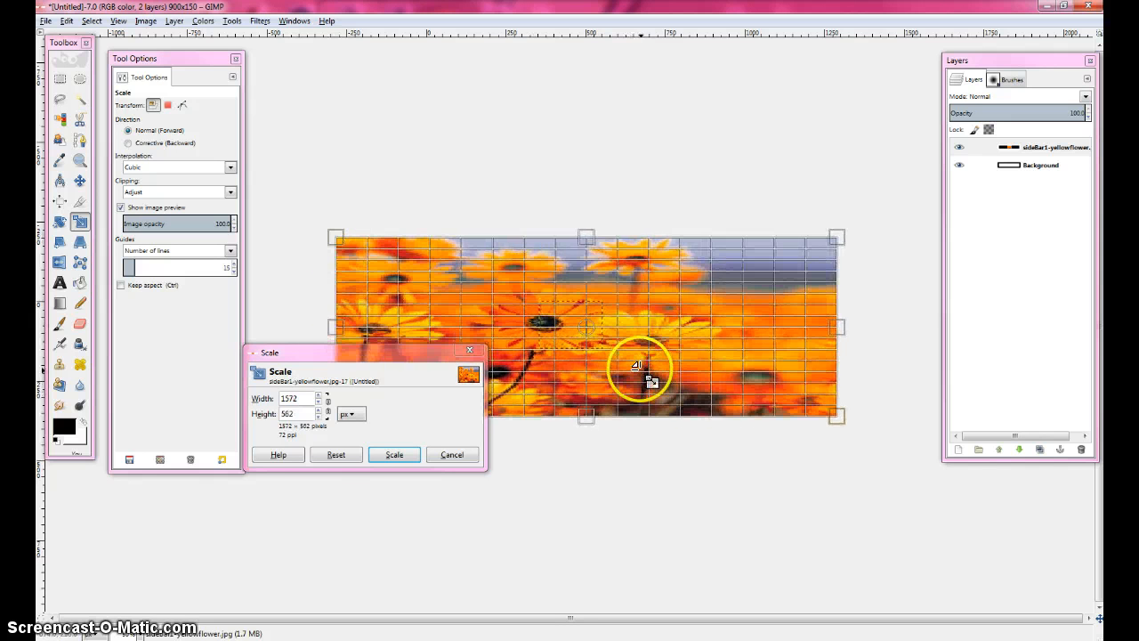
pyautogui.click(397, 456)
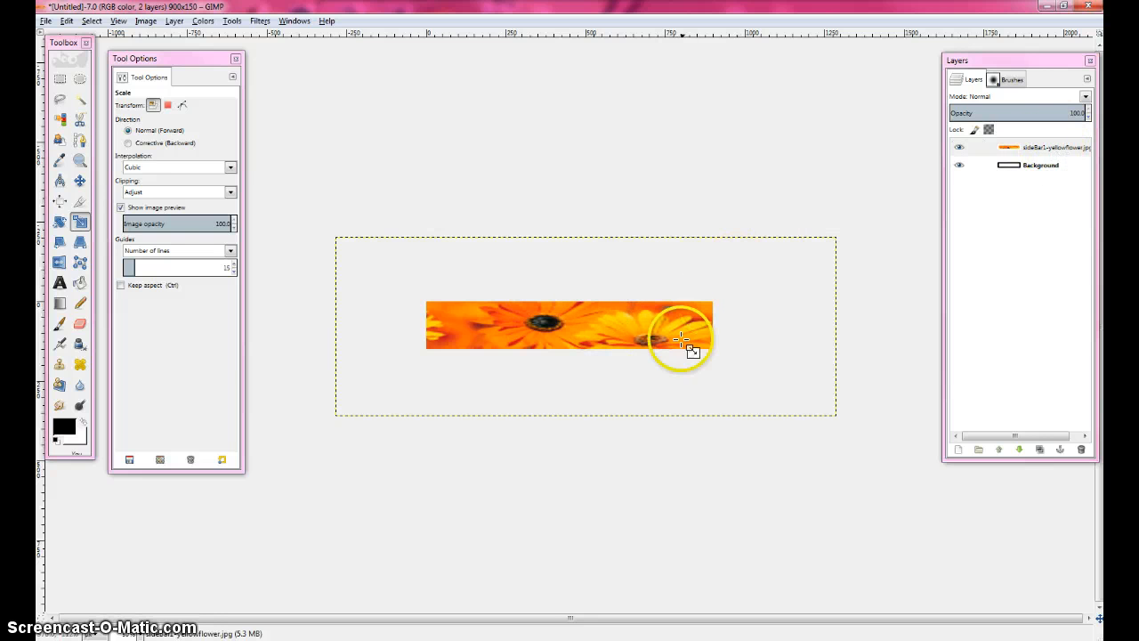
# Reposition the enlarged sideBar1-yellowflower layer so the dark-centred flower and the yellow flower beside it both fall within the banner
pyautogui.click(1069, 149)
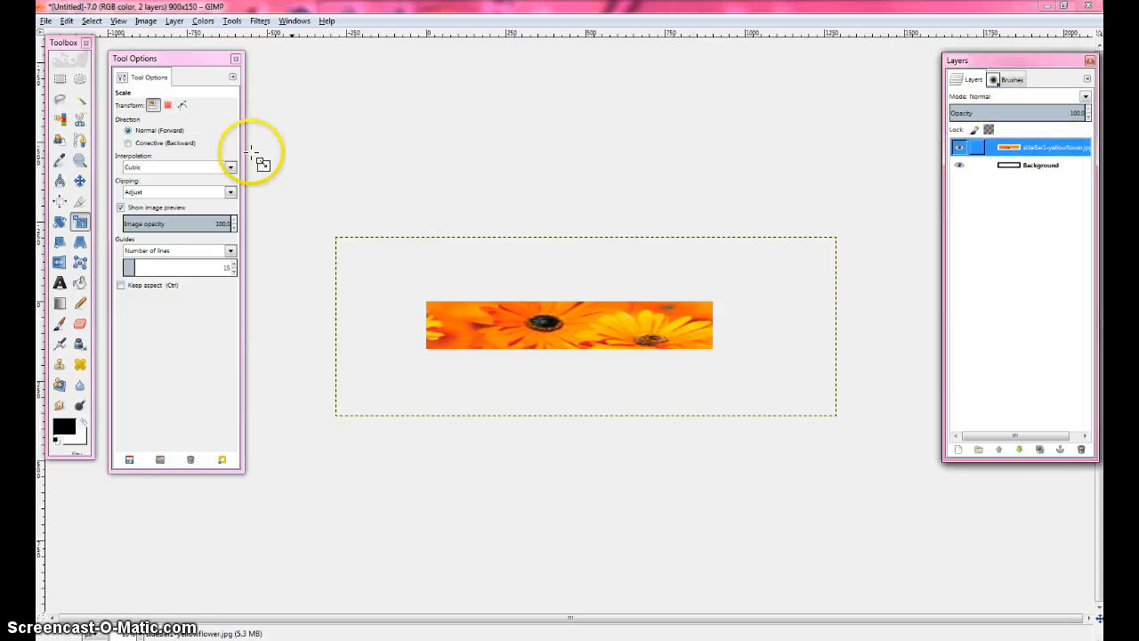
pyautogui.click(79, 181)
pyautogui.moveTo(585, 323); pyautogui.dragTo(545, 329)
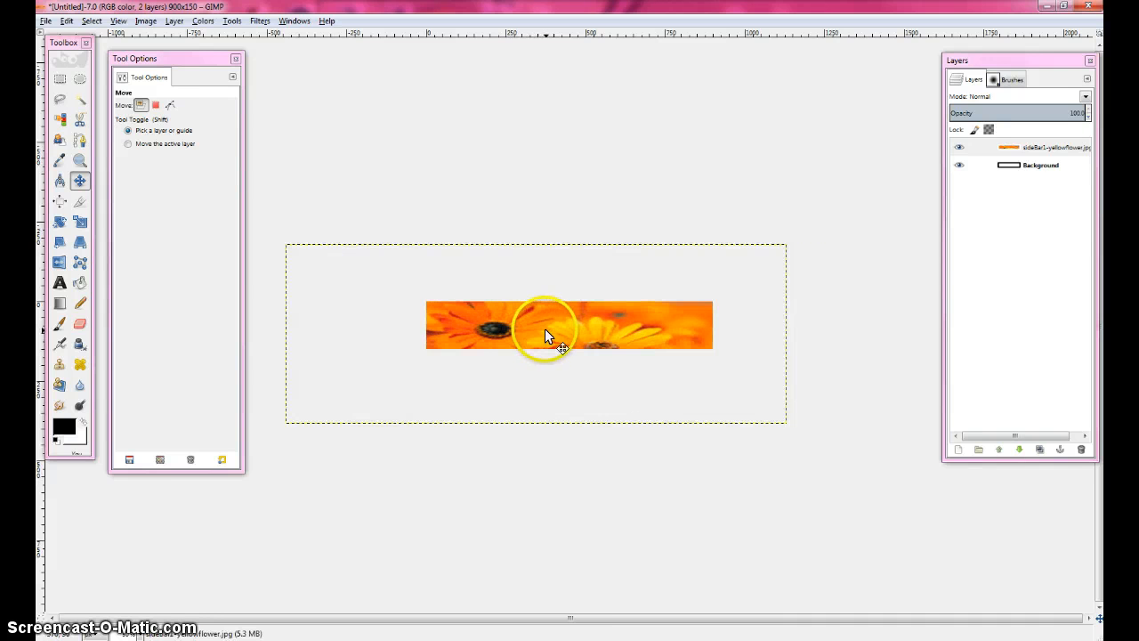
pyautogui.scroll(2, 545, 328)
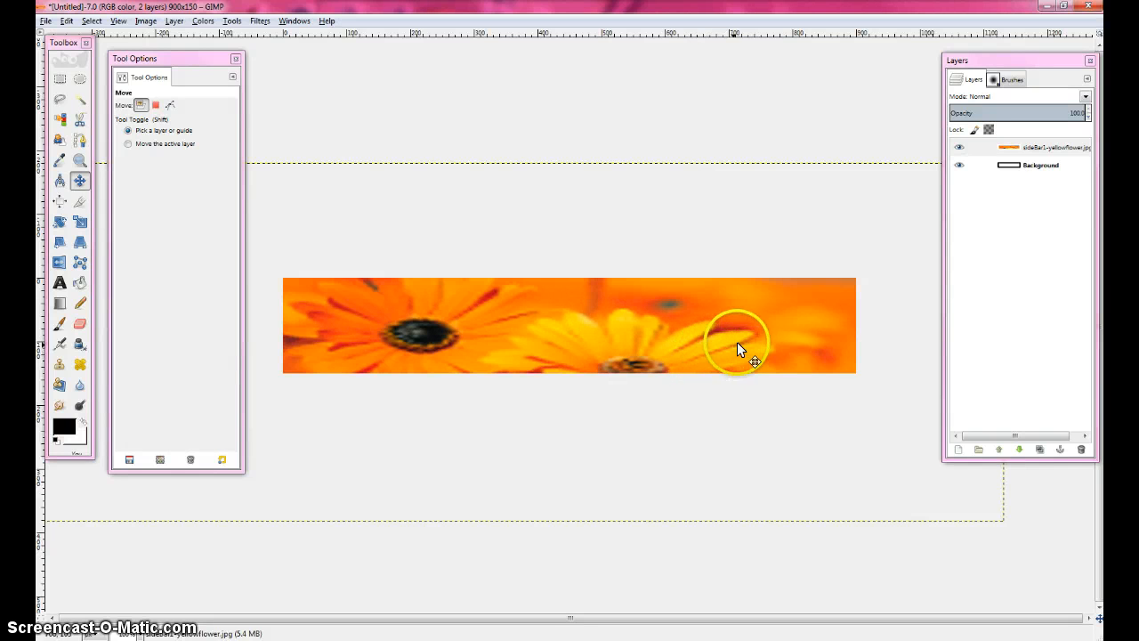
pyautogui.moveTo(753, 334); pyautogui.dragTo(612, 347)
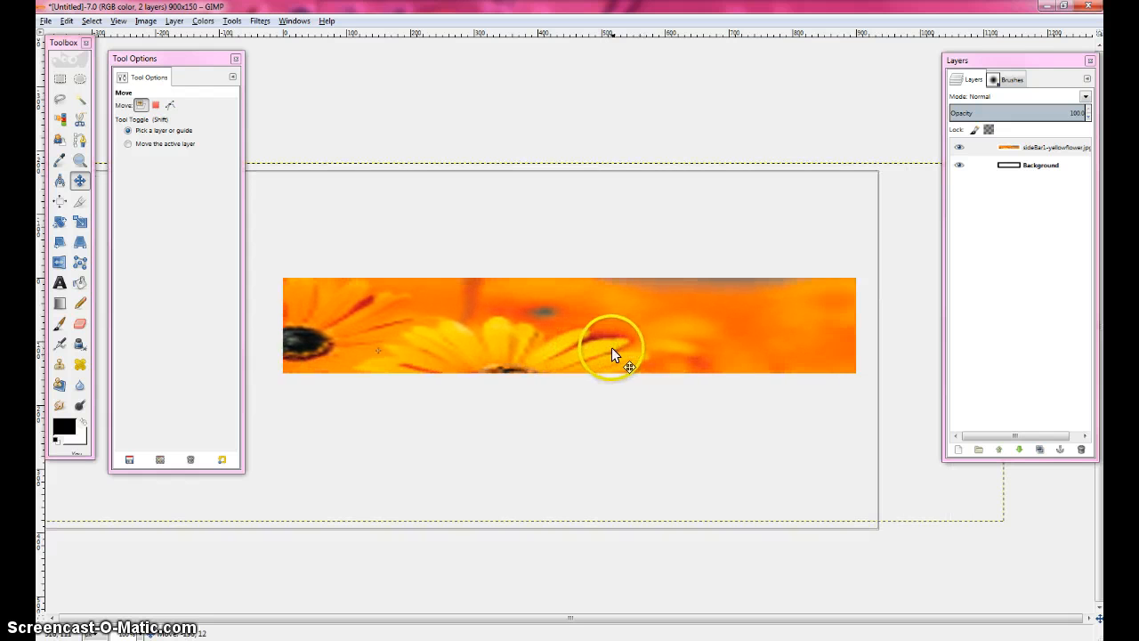
pyautogui.moveTo(706, 338); pyautogui.dragTo(692, 318)
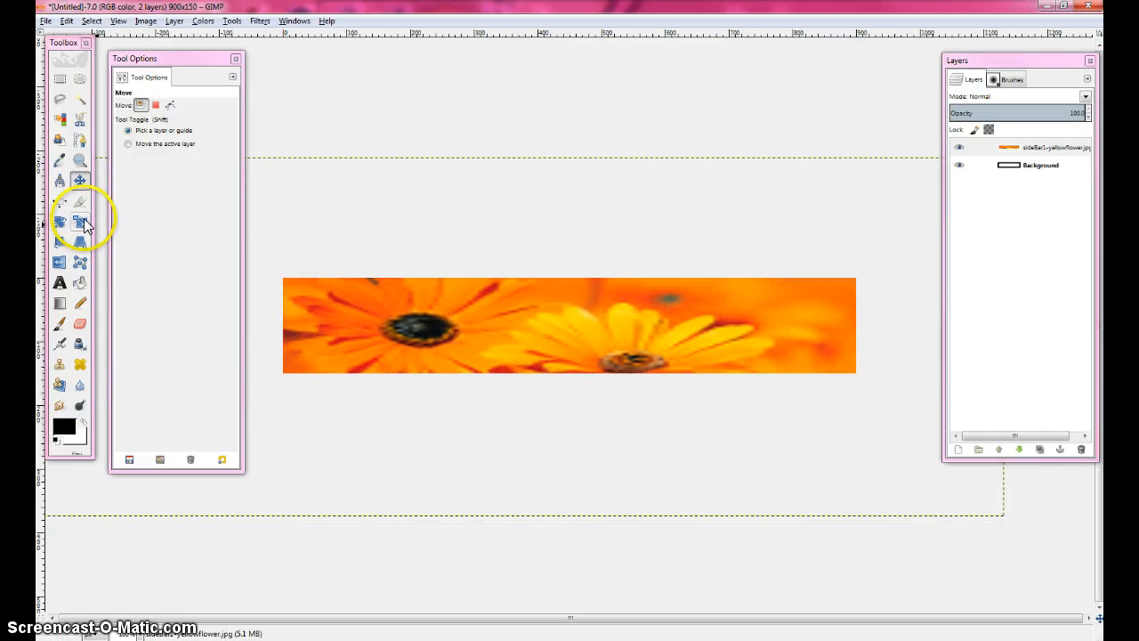
# Switch the active layer from sideBar1-yellowflower to Background
pyautogui.click(1046, 149)
pyautogui.click(885, 187)
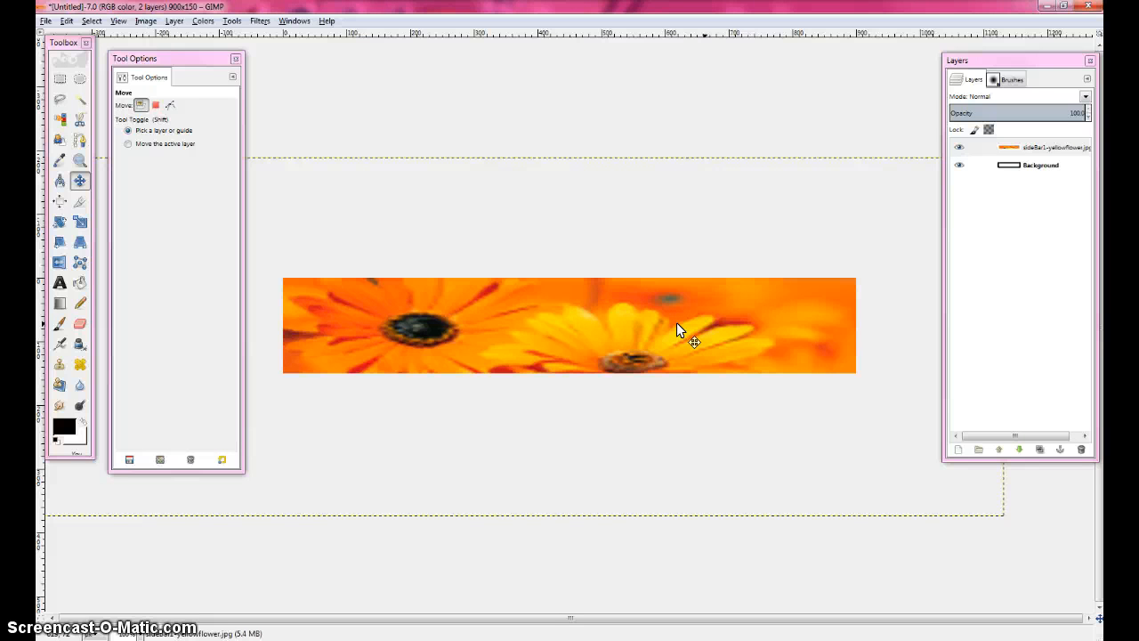
pyautogui.click(1046, 166)
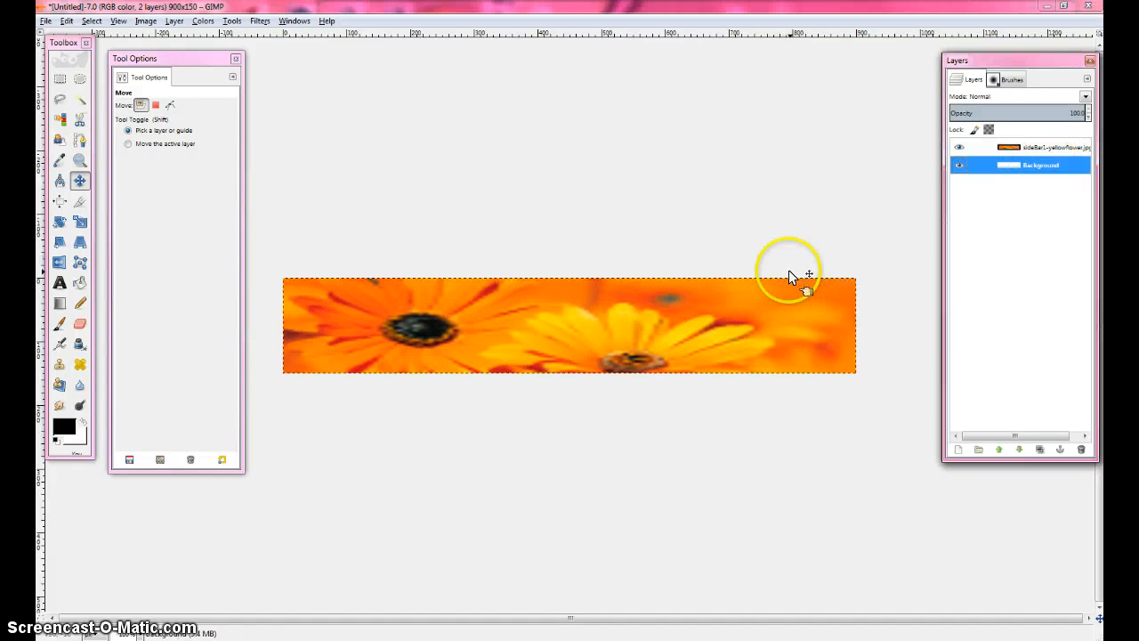